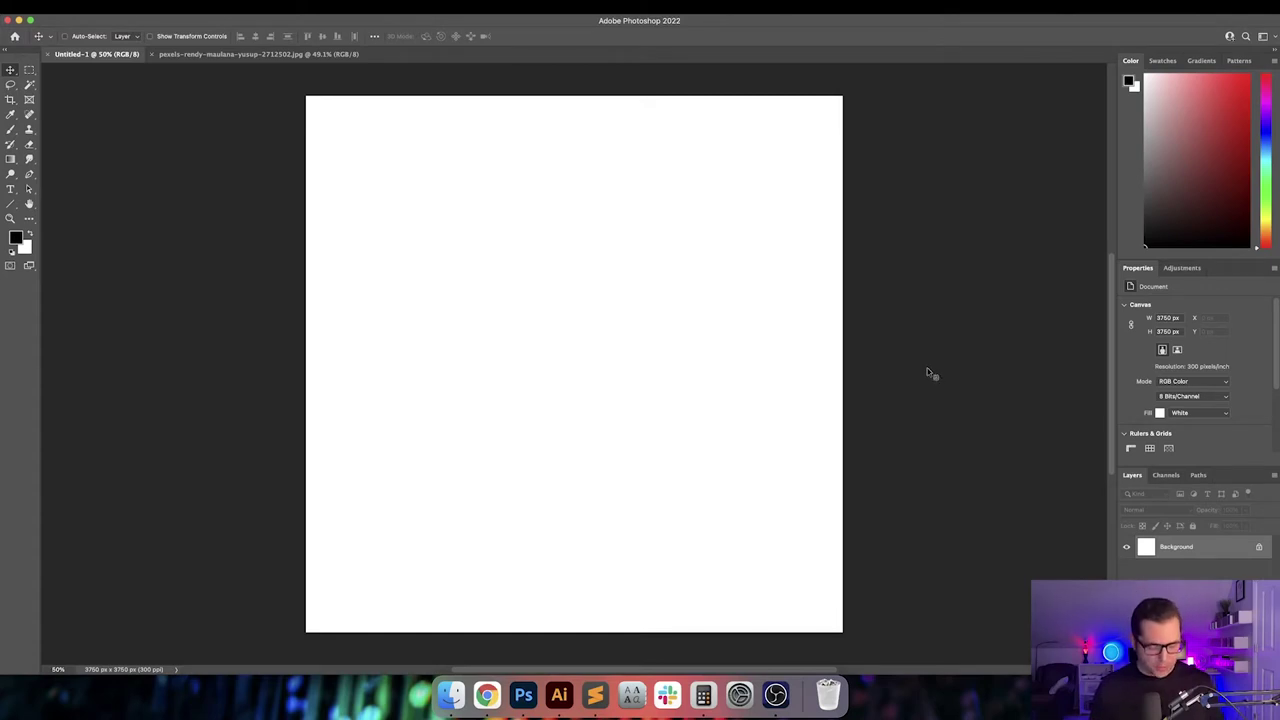
# - Paste the copied photo of the two women into the blank Untitled-1 document
pyautogui.hotkey('ctrl', 'Tab')
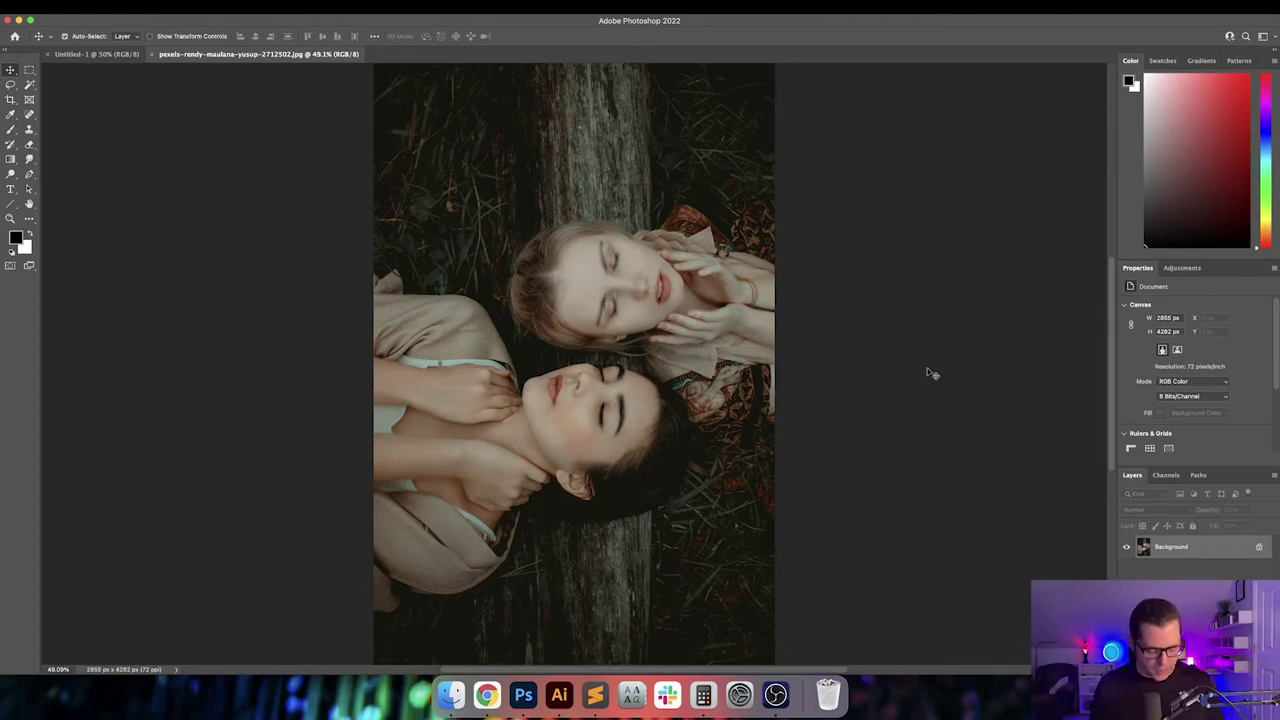
pyautogui.hotkey('ctrl', 'Tab')
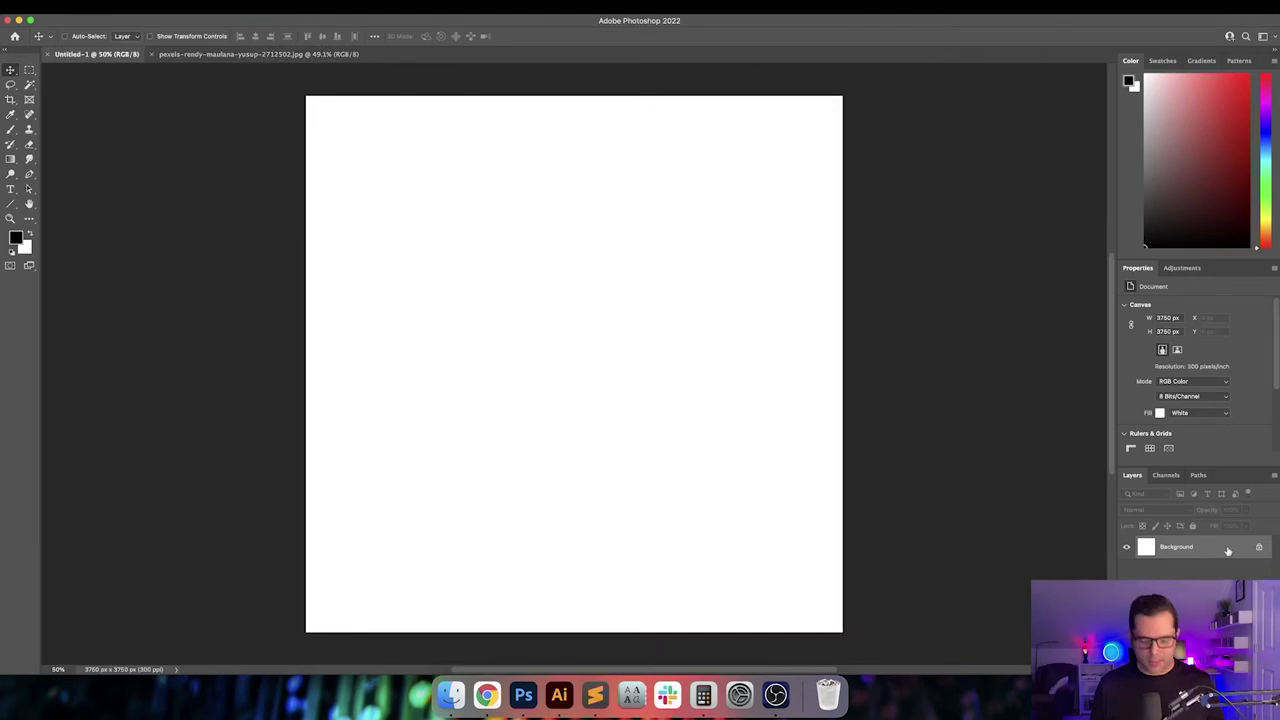
pyautogui.hotkey('ctrl', 'v')
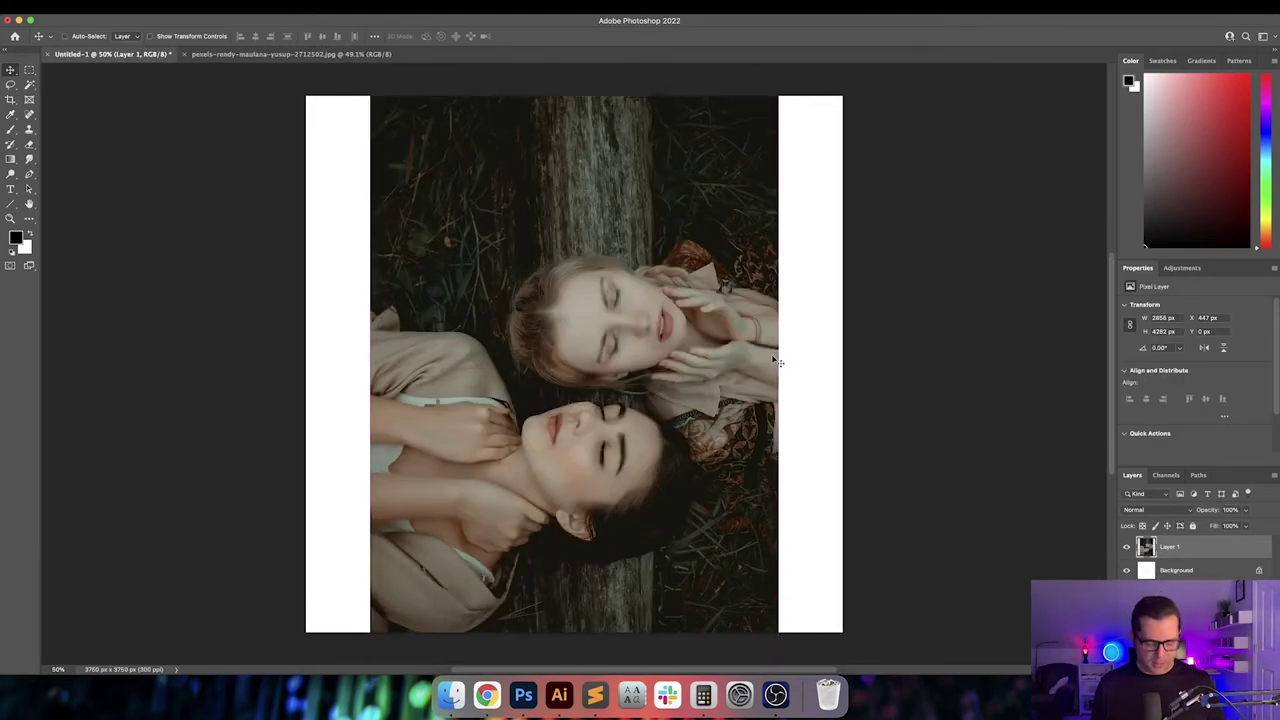
# - Scale the pasted photo proportionally to 160% and move it up slightly so both faces sit within the canvas
pyautogui.hotkey('ctrl', 't')
pyautogui.click(285, 35)
pyautogui.hotkey('shift', 'Up')
pyautogui.hotkey('shift', 'Up')
pyautogui.hotkey('shift', 'Up')
pyautogui.hotkey('shift', 'Up')
pyautogui.hotkey('shift', 'Up')
pyautogui.hotkey('shift', 'Up')
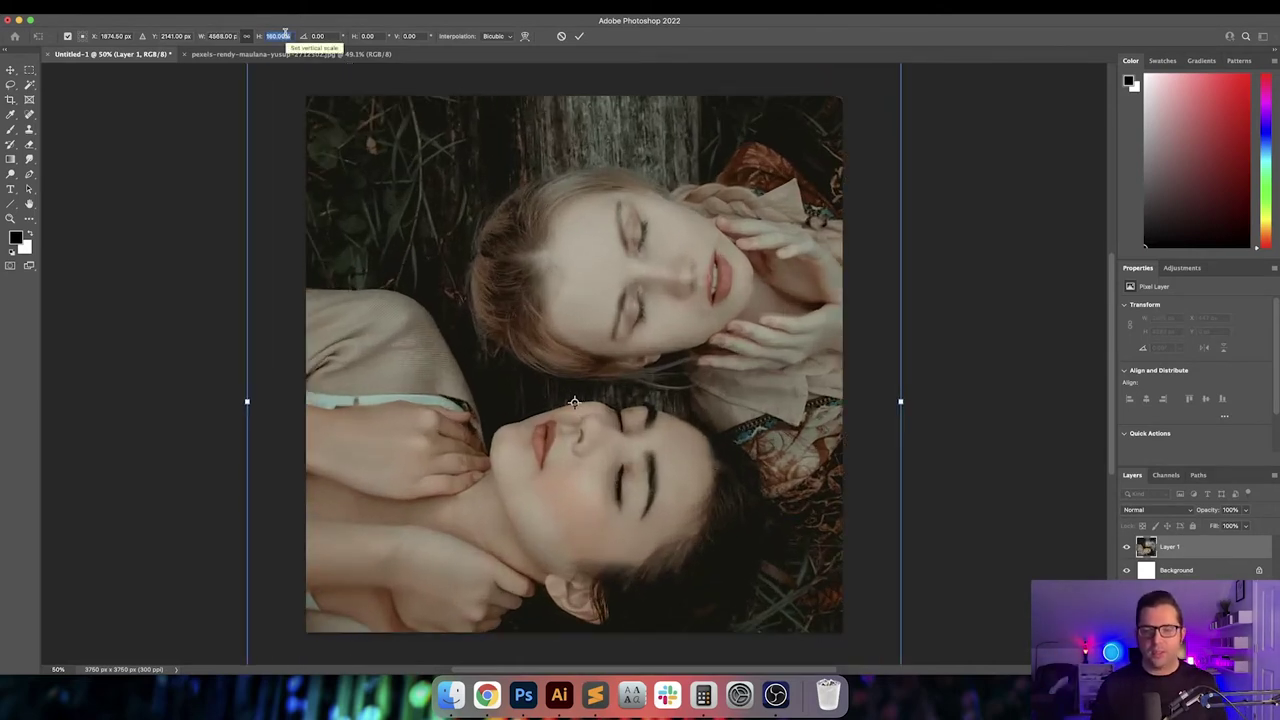
pyautogui.press('Return')
pyautogui.press('Return')
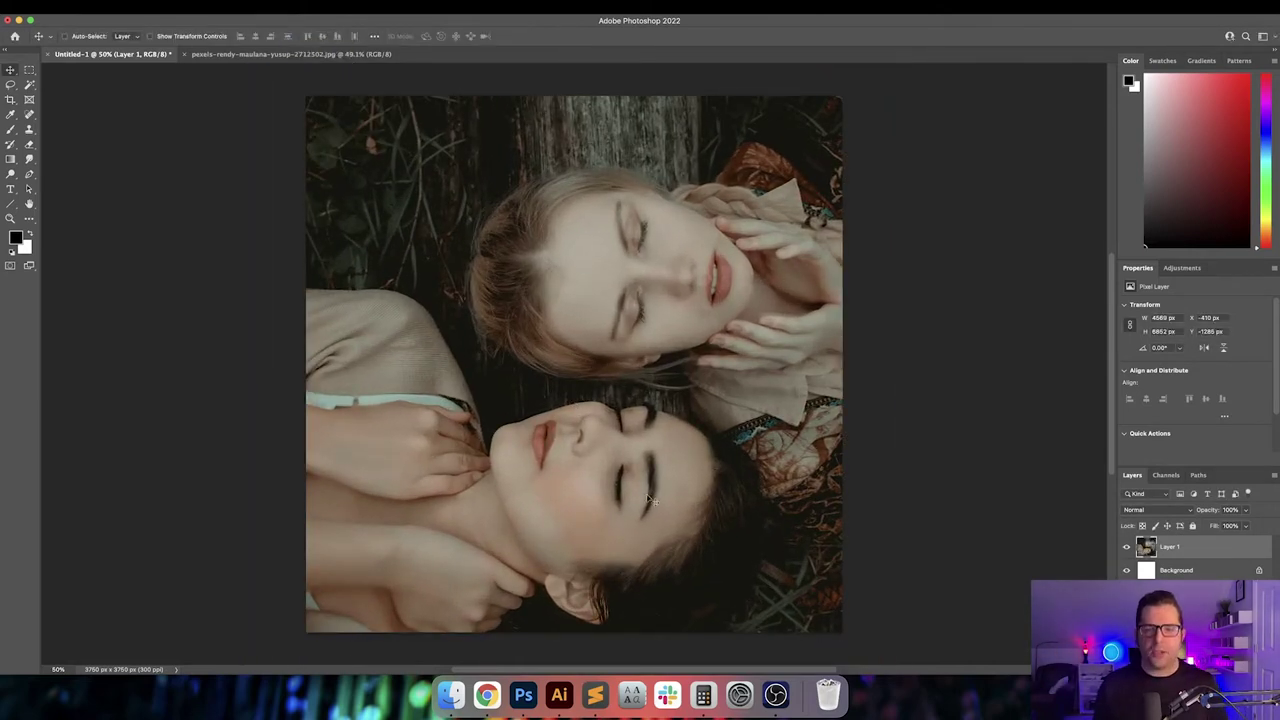
pyautogui.moveTo(648, 500); pyautogui.dragTo(666, 442)
# - Check the canvas size in inches without changing it
pyautogui.press('super+alt+c')
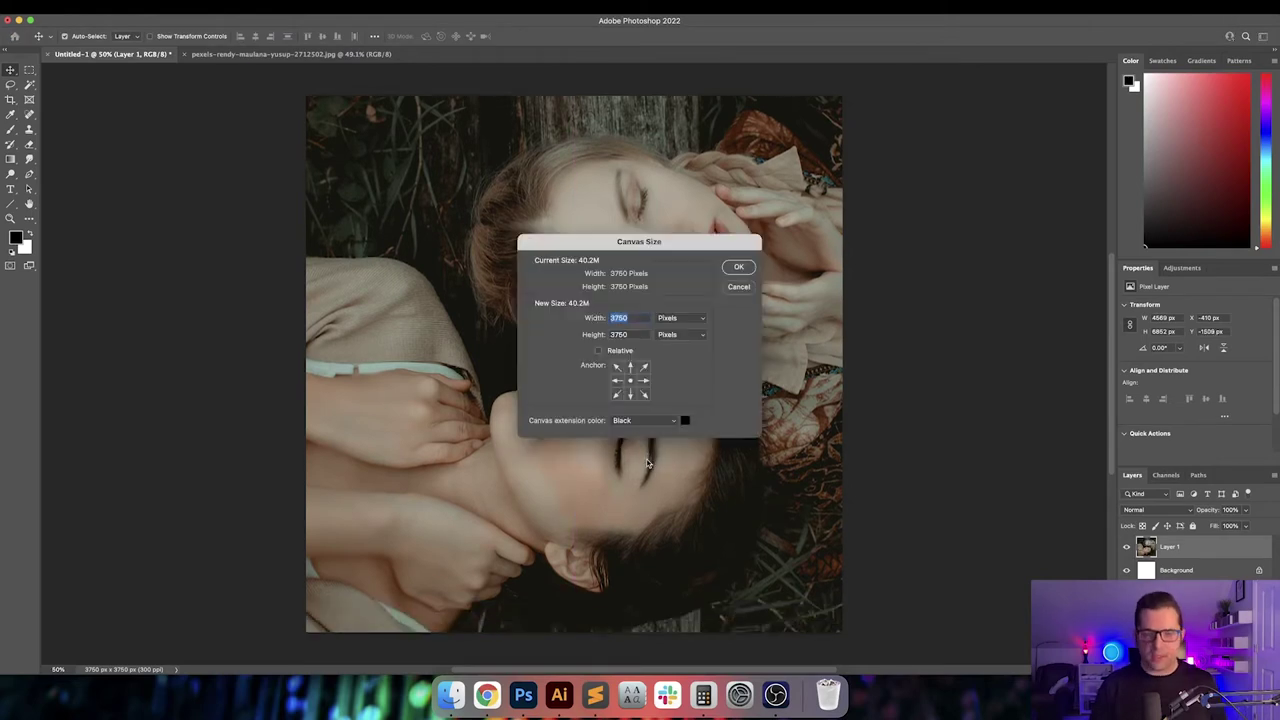
pyautogui.click(701, 318)
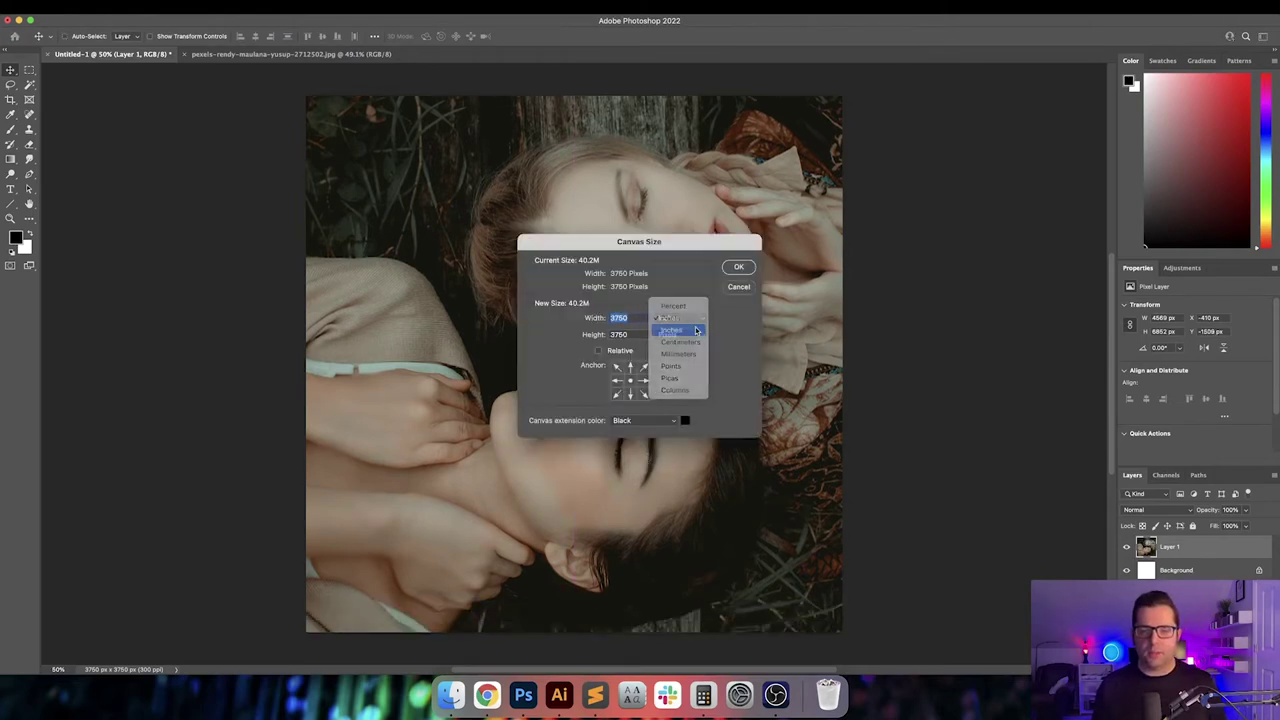
pyautogui.click(696, 331)
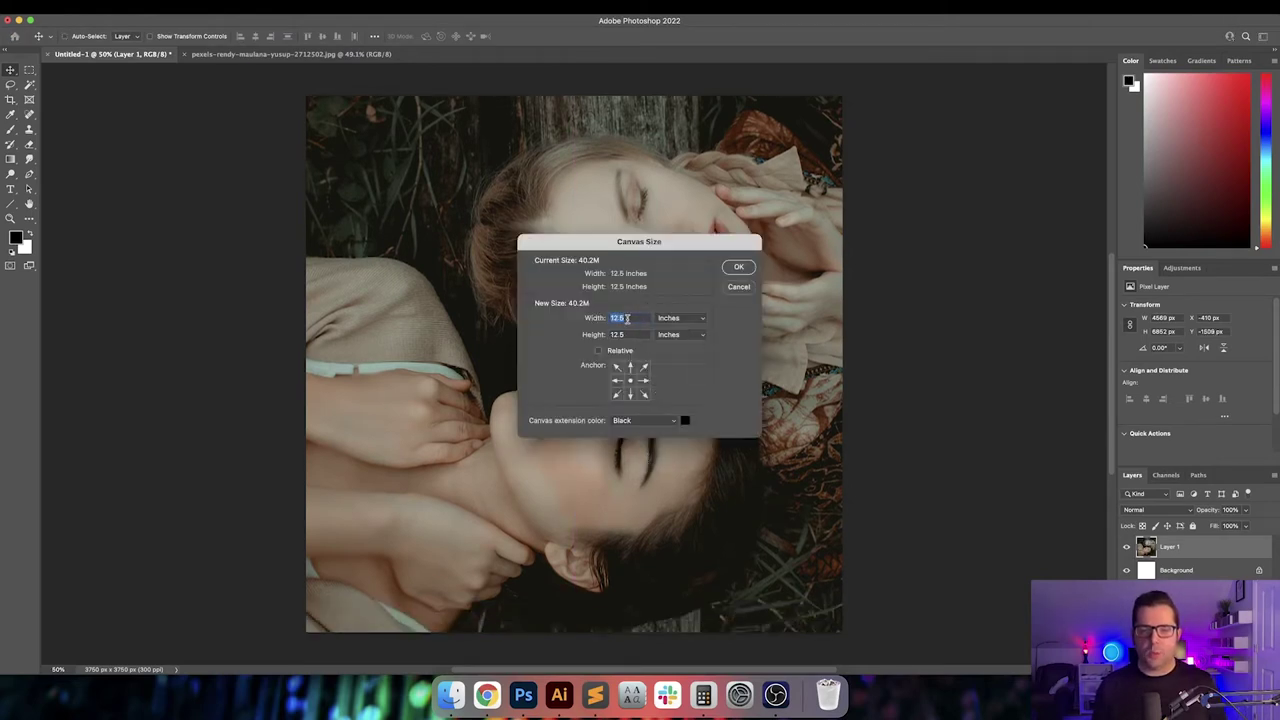
pyautogui.click(738, 287)
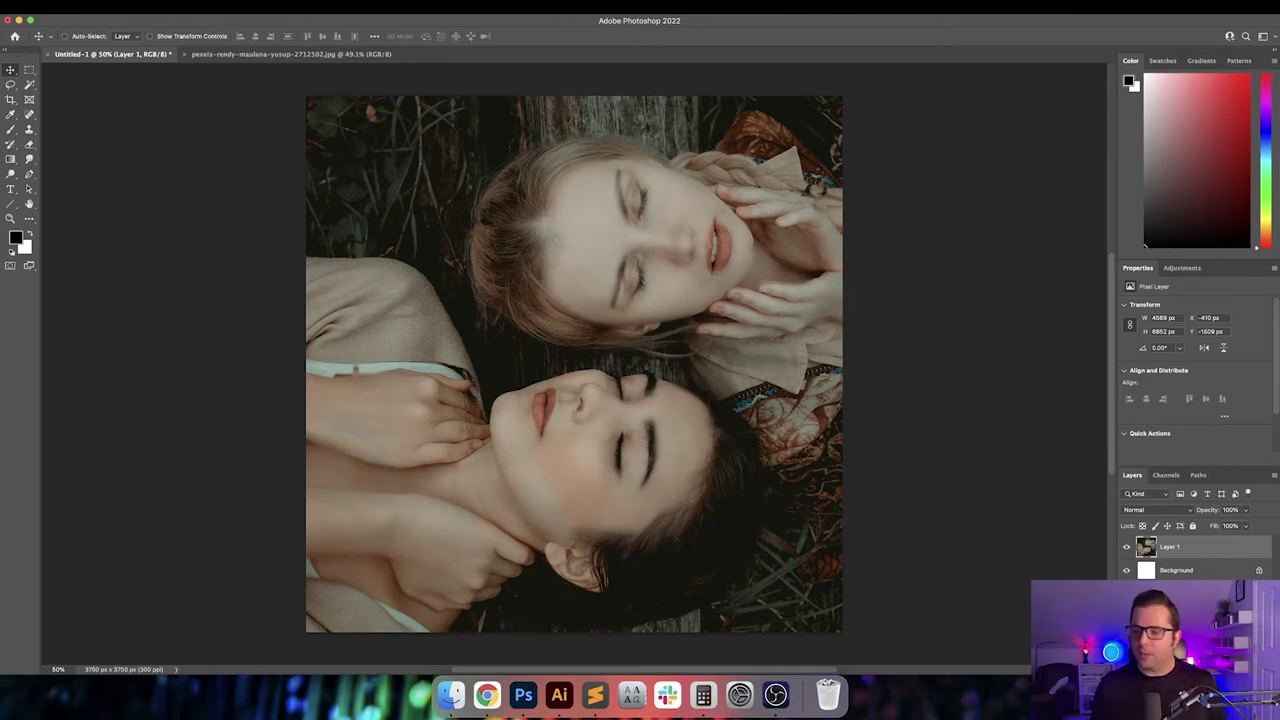
# - Add a Threshold adjustment layer above the photo and lower its level to about 110
pyautogui.click(1196, 668)
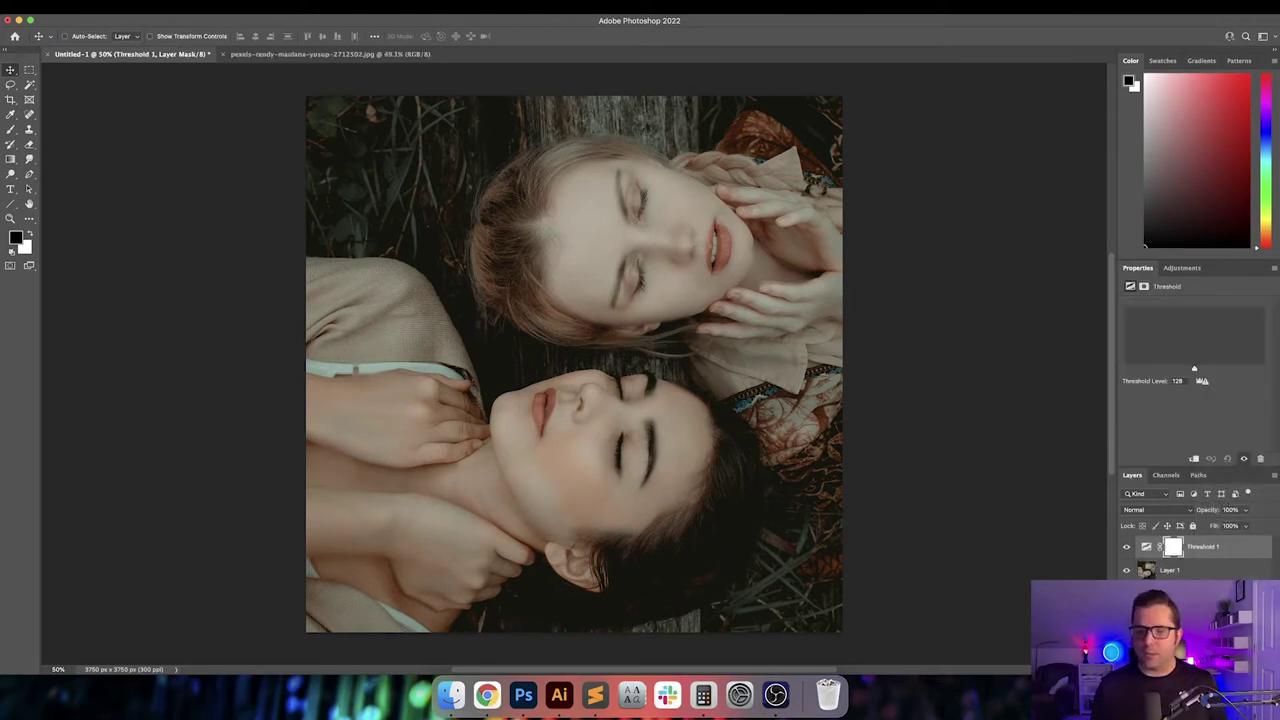
pyautogui.click(1222, 624)
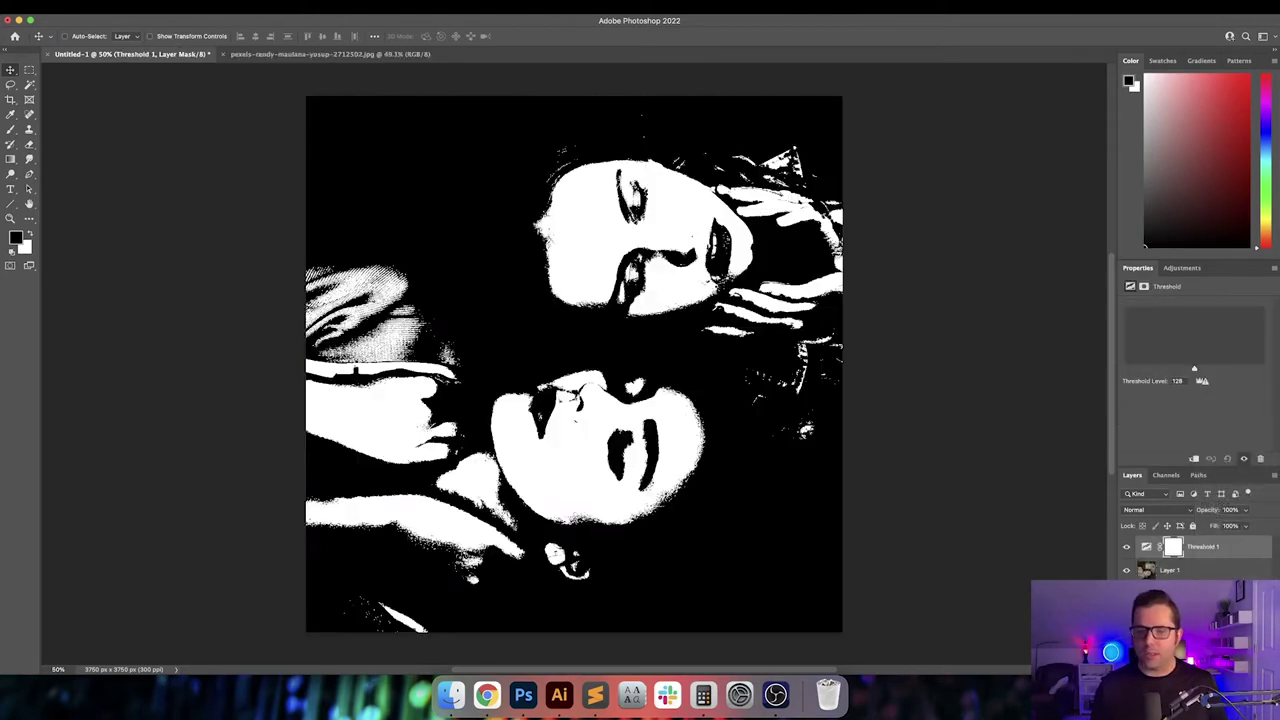
pyautogui.click(1178, 380)
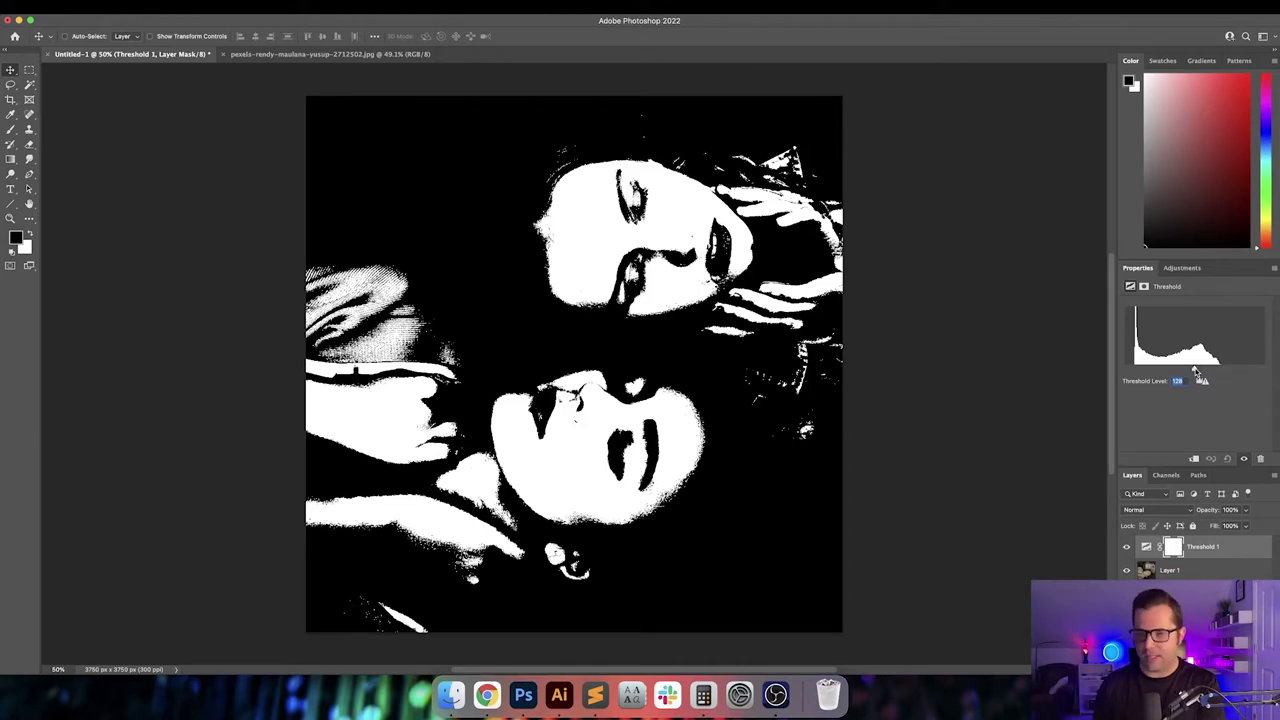
pyautogui.moveTo(1193, 372); pyautogui.dragTo(1186, 371)
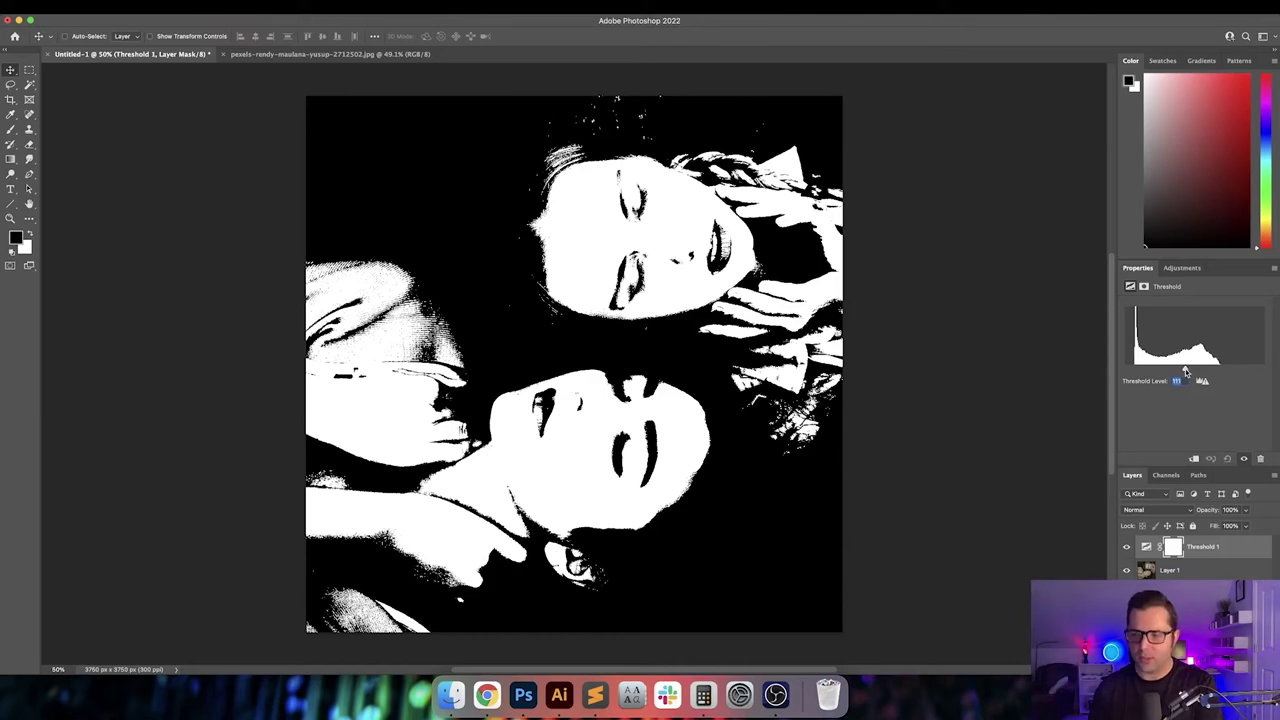
pyautogui.moveTo(1185, 371); pyautogui.dragTo(1184, 371)
# - Compare threshold levels of 100 and 120, and set the level to 115
pyautogui.hotkey('shift', 'Down')
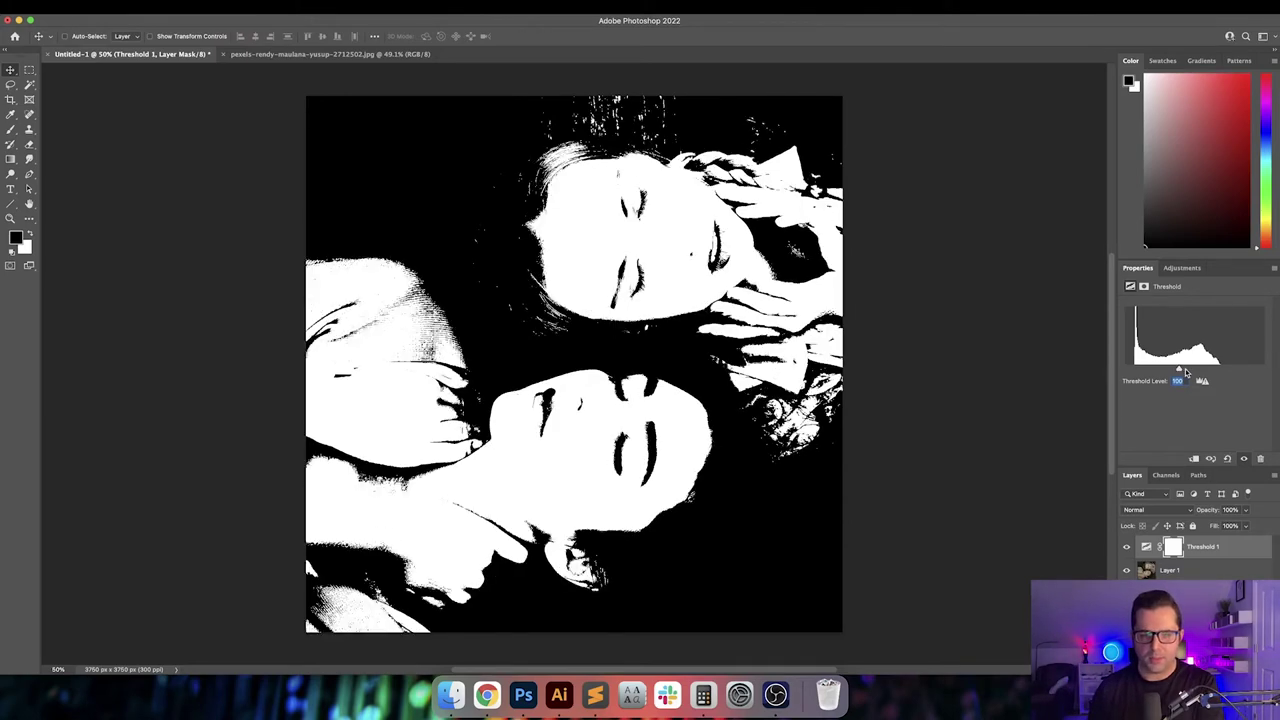
pyautogui.hotkey('shift', 'Up')
pyautogui.hotkey('shift', 'Up')
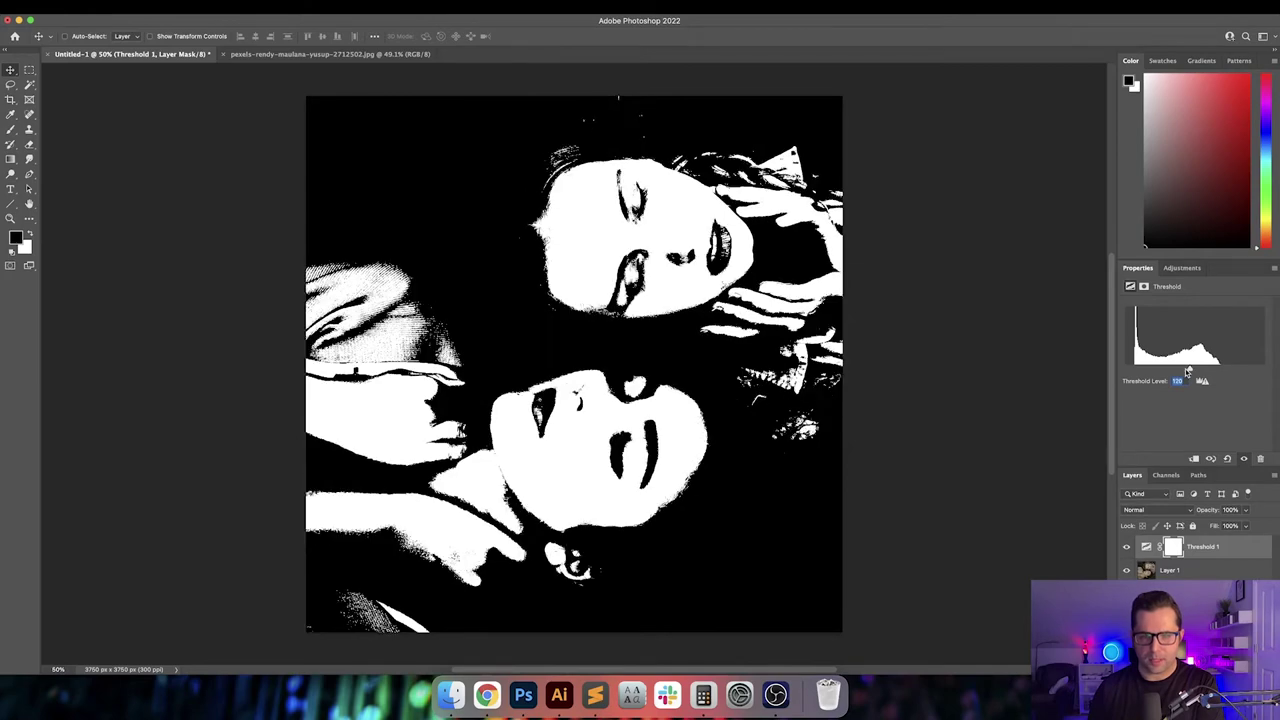
pyautogui.press('Down')
pyautogui.press('Down')
pyautogui.press('Down')
pyautogui.press('Down')
pyautogui.press('Down')
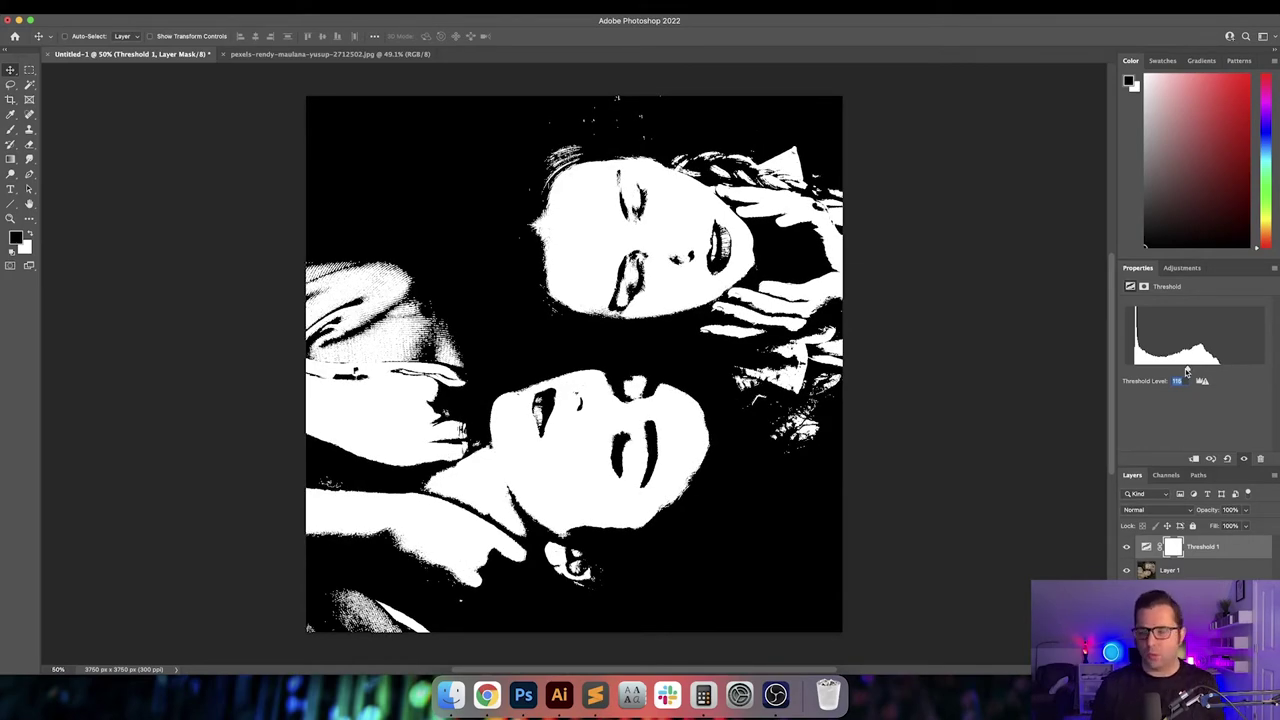
# - Try a threshold level of 110 and raise it back to 115
pyautogui.write('110')
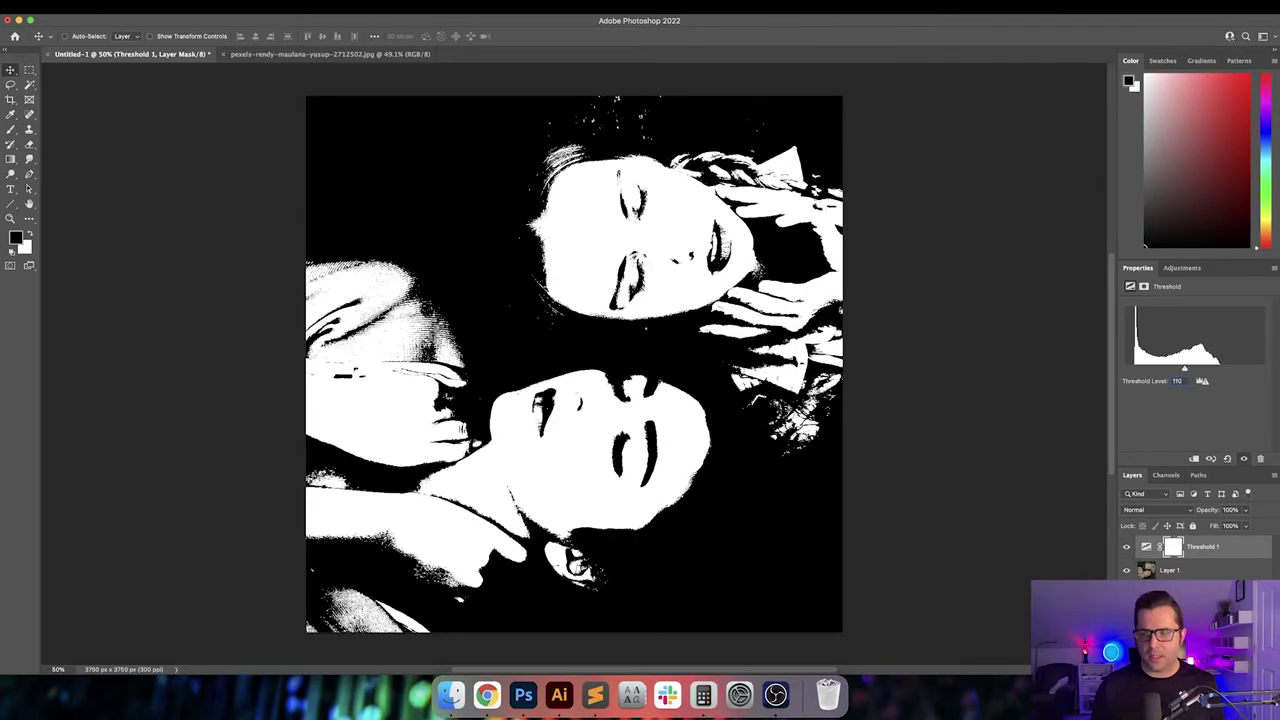
pyautogui.press('Up')
pyautogui.press('Up')
pyautogui.press('Up')
pyautogui.press('Up')
pyautogui.press('Up')
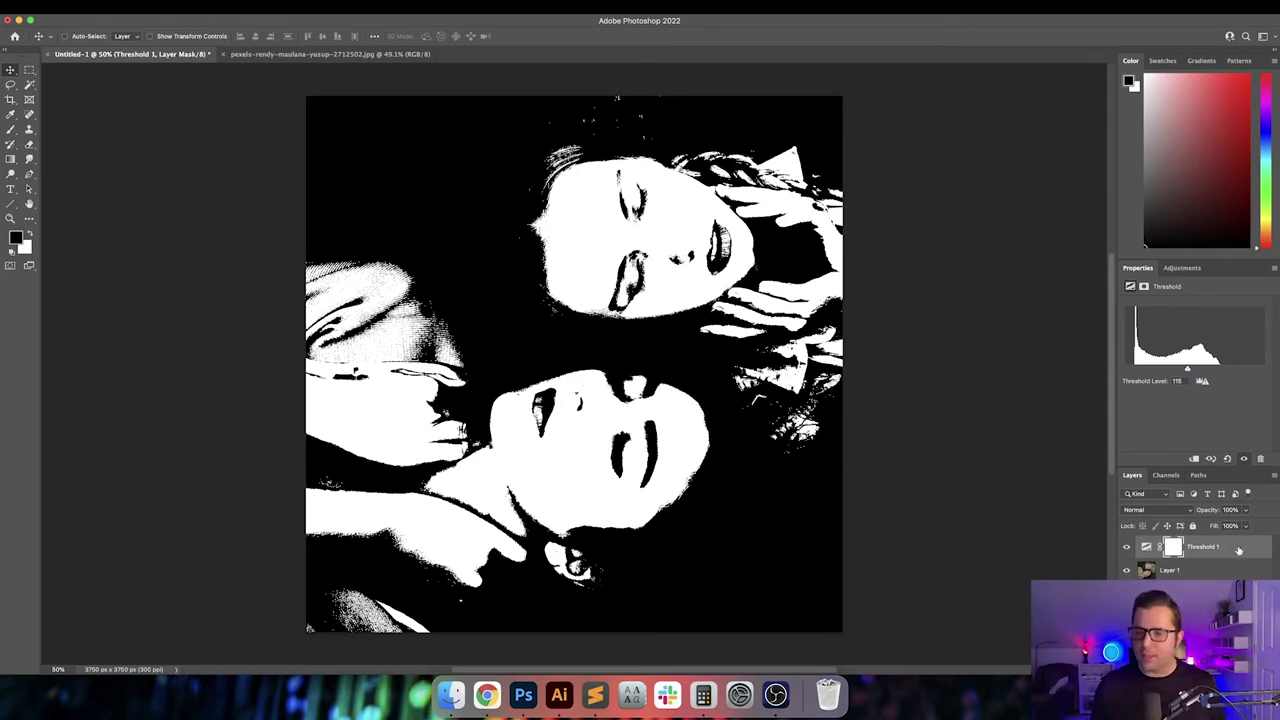
# - Lasso loosely around the lower woman on Layer 1 and copy the selection to a new layer
pyautogui.click(1228, 576)
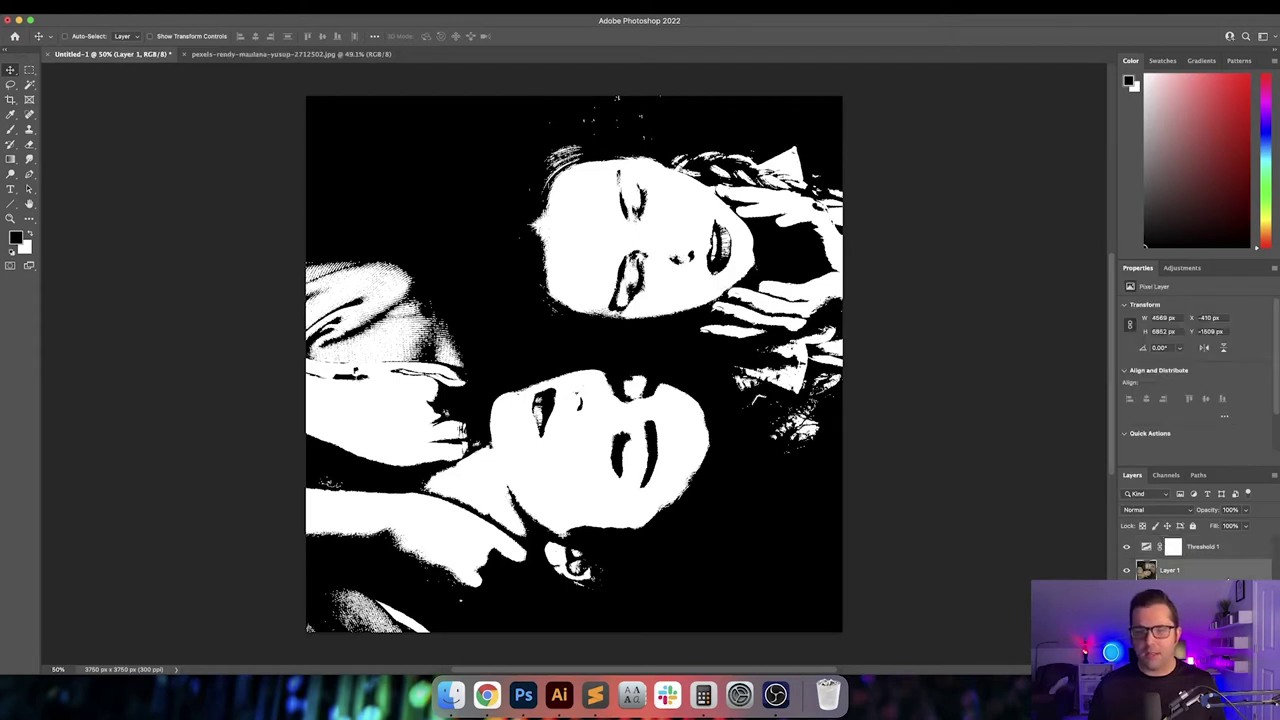
pyautogui.press('l')
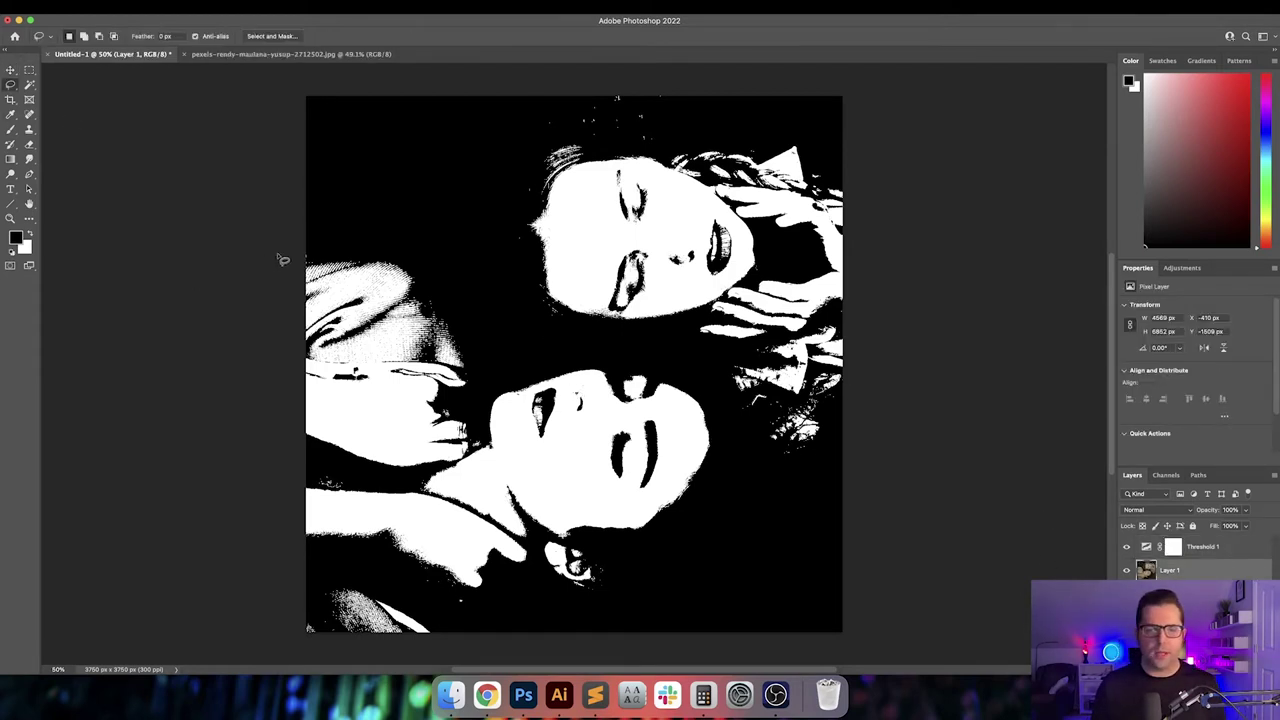
pyautogui.moveTo(292, 256)
pyautogui.mouseDown()
pyautogui.moveTo(393, 253)
pyautogui.moveTo(442, 279)
pyautogui.moveTo(504, 351)
pyautogui.moveTo(672, 378)
pyautogui.moveTo(737, 427)
pyautogui.moveTo(742, 449)
pyautogui.moveTo(704, 541)
pyautogui.moveTo(601, 620)
pyautogui.moveTo(512, 625)
pyautogui.moveTo(398, 668)
pyautogui.moveTo(297, 671)
pyautogui.mouseUp()
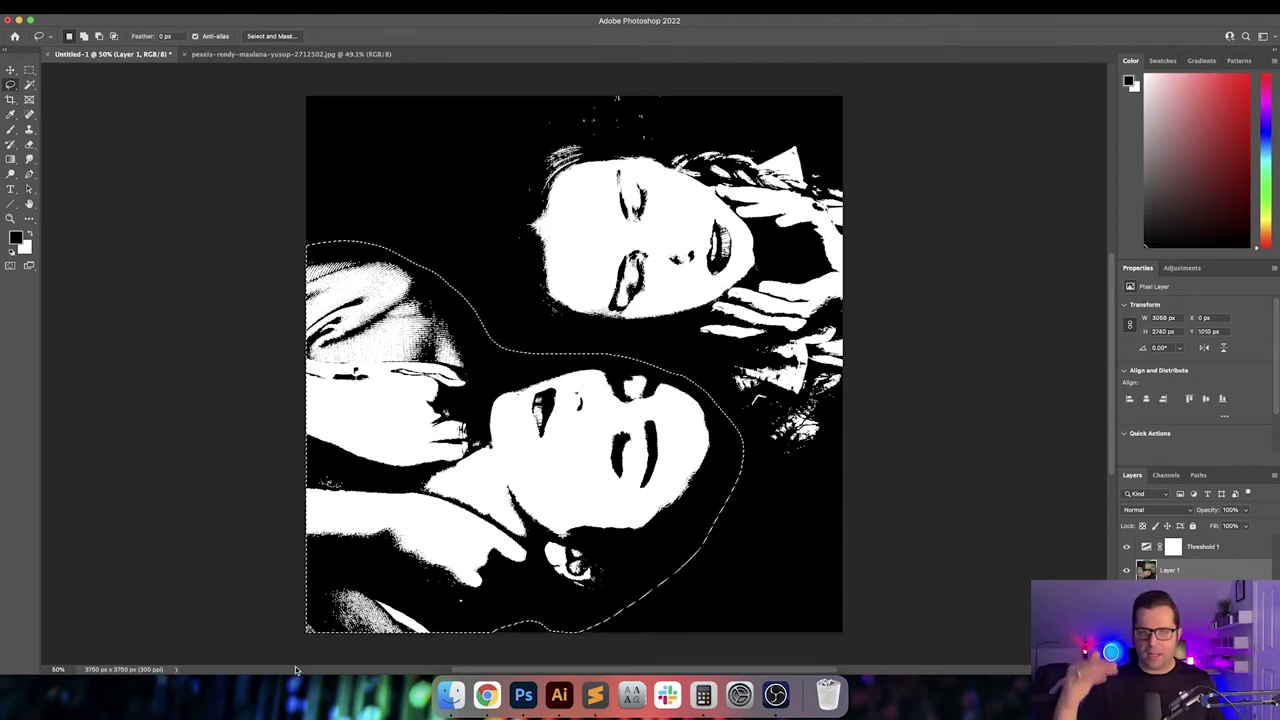
pyautogui.press('super+j')
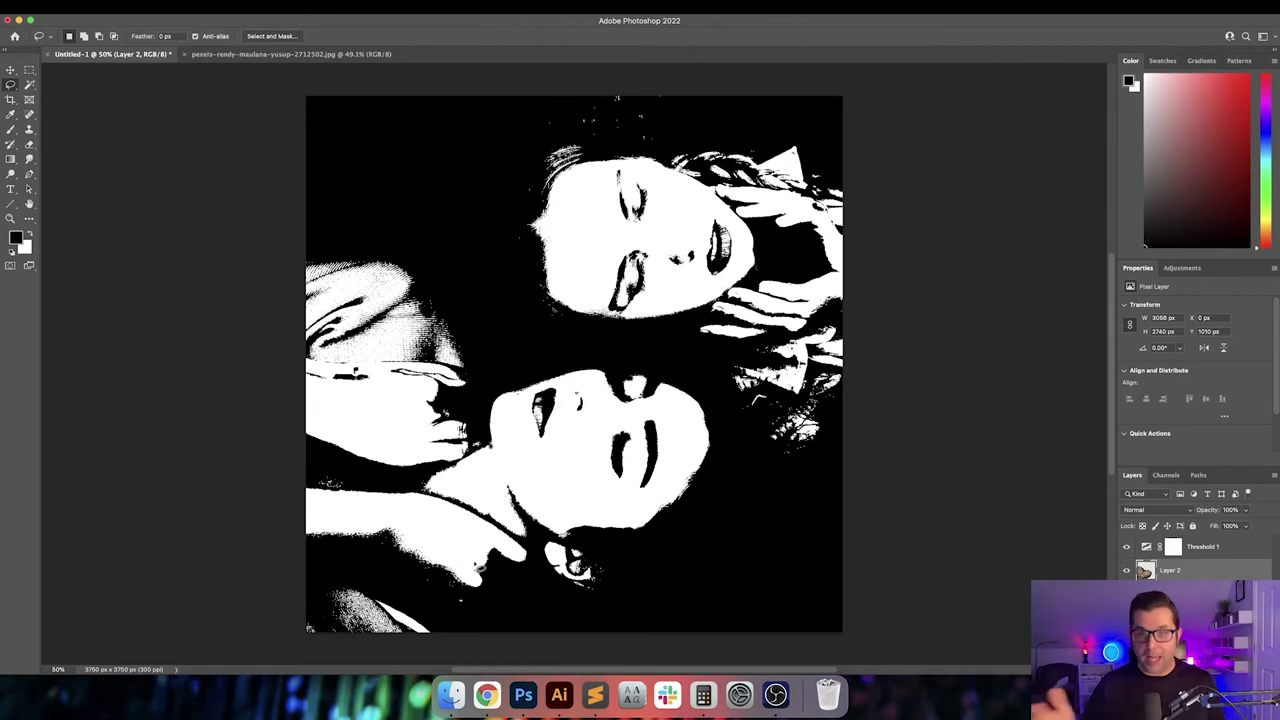
# - Move the copied lower woman on Layer 2 up closer to the other face and set its blend mode to Lighten
pyautogui.press('v')
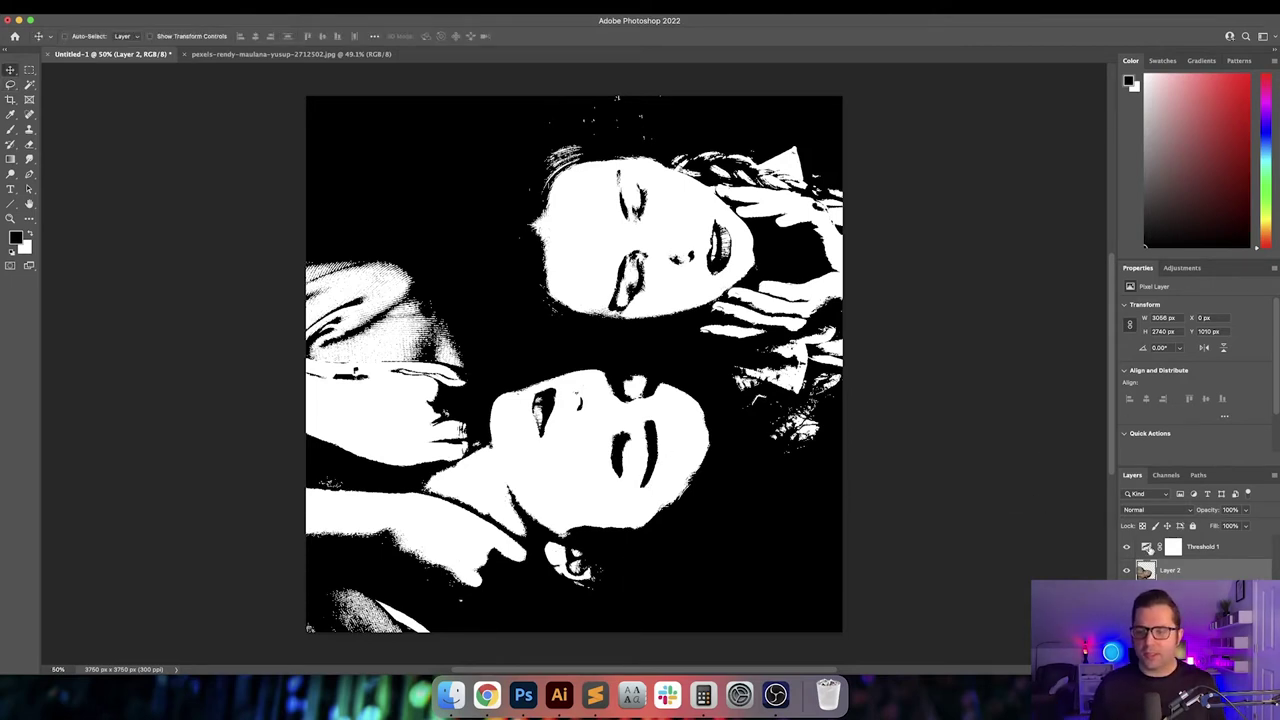
pyautogui.keyDown('super'); pyautogui.click(1146, 569); pyautogui.keyUp('super')
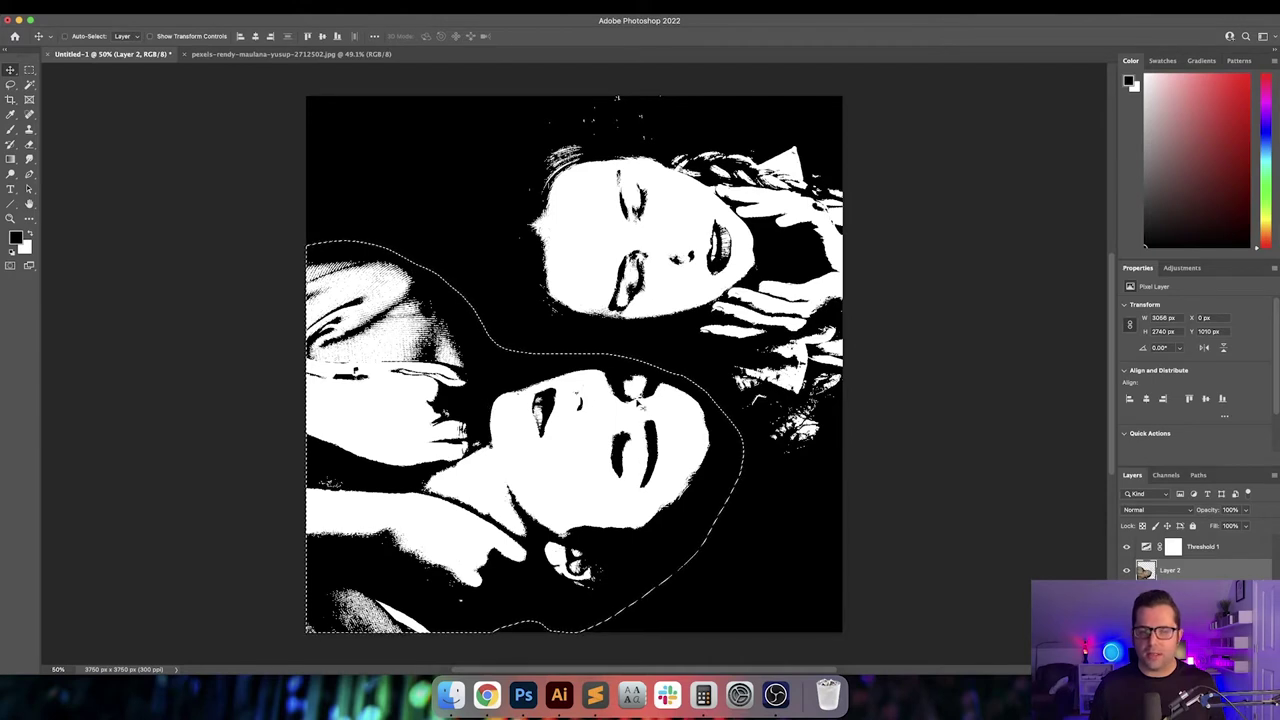
pyautogui.press('super+d')
pyautogui.moveTo(597, 455); pyautogui.dragTo(592, 411)
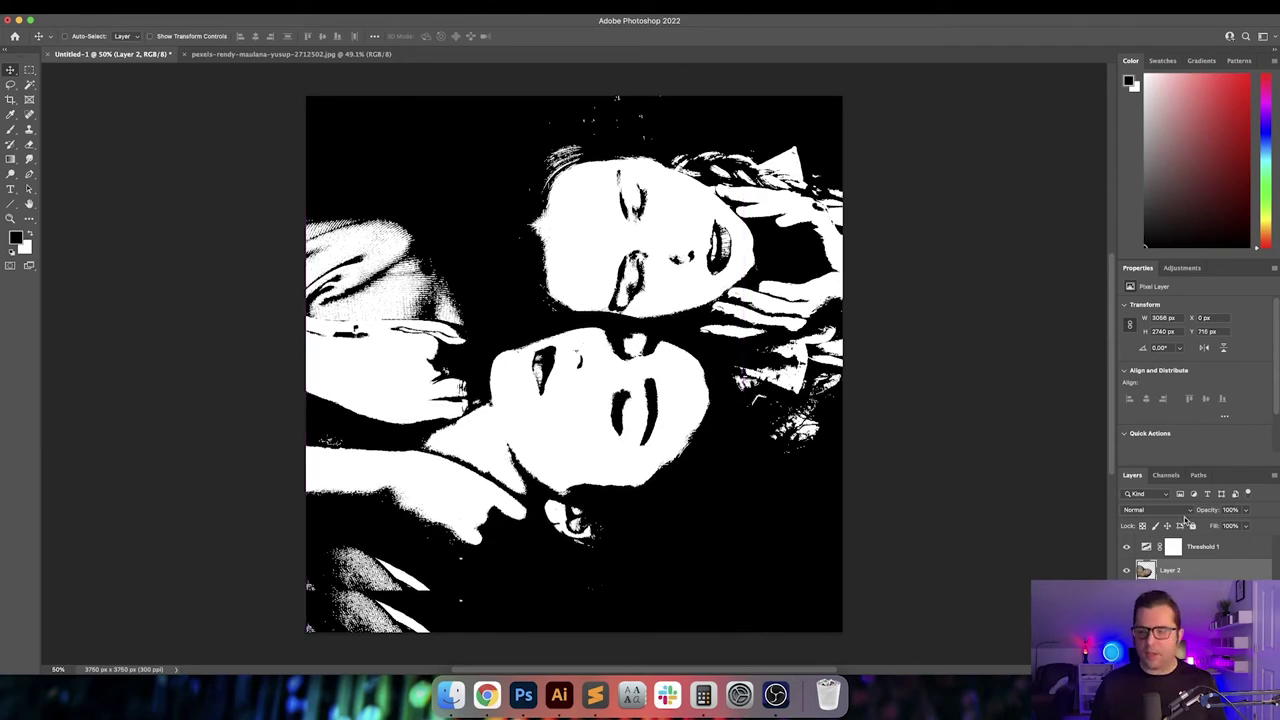
pyautogui.click(1180, 511)
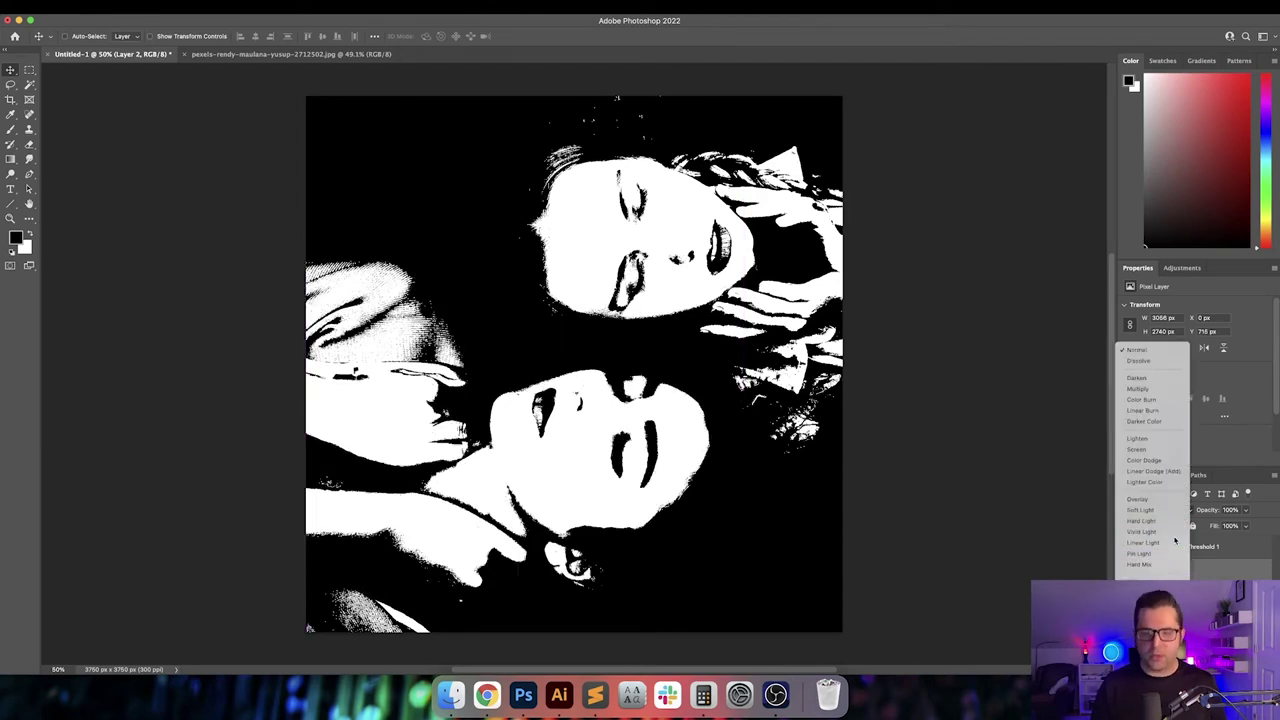
pyautogui.click(1166, 439)
# - With Layer 2 hidden, lasso and delete the lower woman from Layer 1, and show Layer 2 again
pyautogui.click(1200, 593)
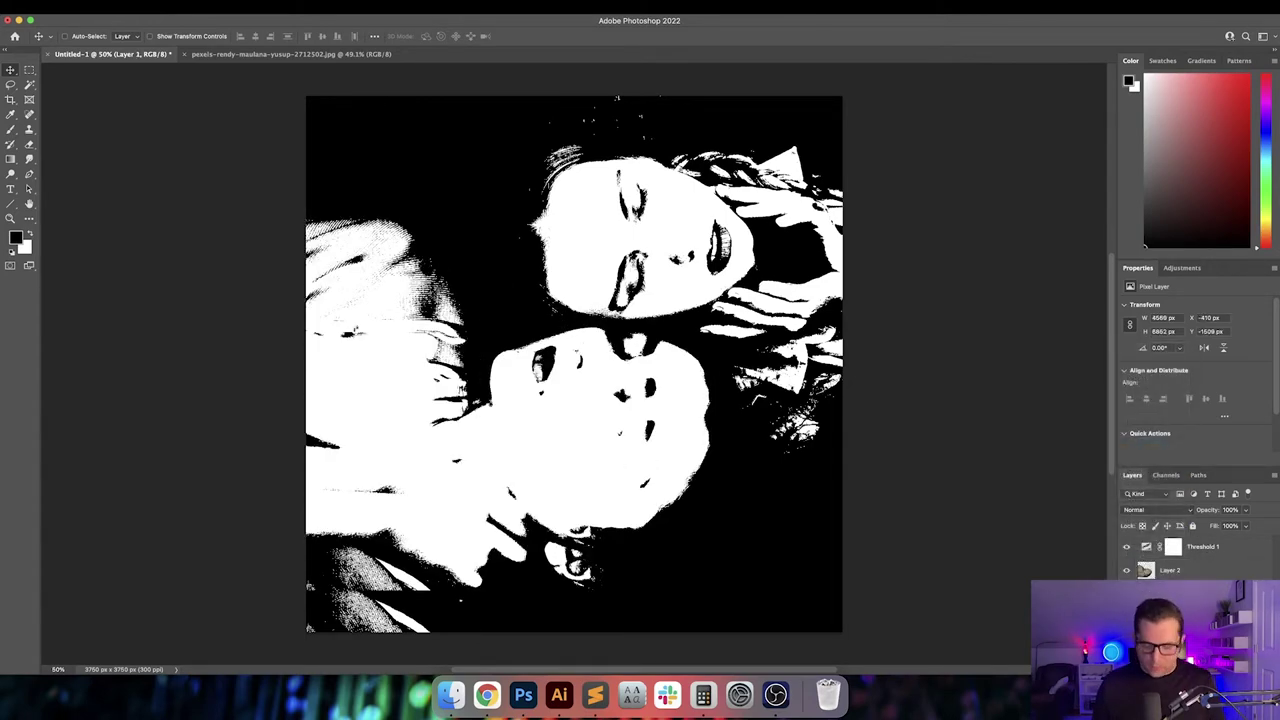
pyautogui.press('l')
pyautogui.click(1126, 570)
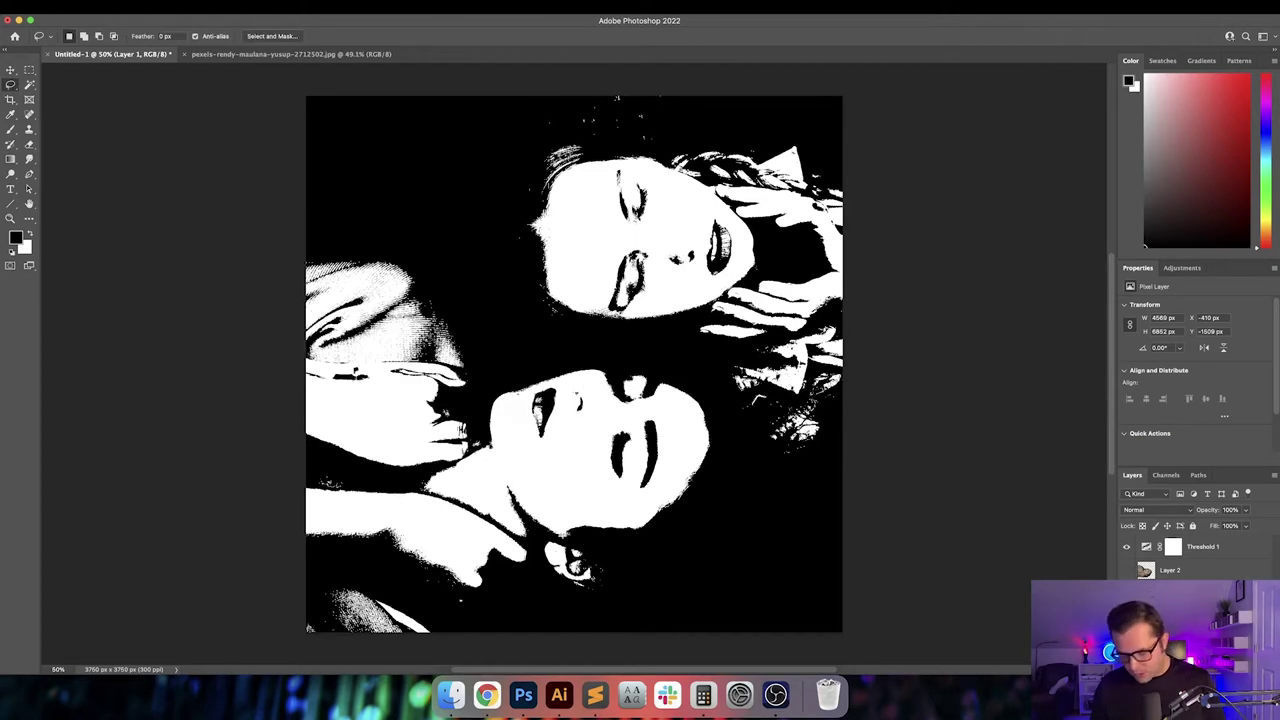
pyautogui.moveTo(298, 252)
pyautogui.mouseDown()
pyautogui.moveTo(448, 271)
pyautogui.moveTo(507, 332)
pyautogui.moveTo(680, 382)
pyautogui.moveTo(737, 444)
pyautogui.moveTo(722, 511)
pyautogui.moveTo(628, 643)
pyautogui.moveTo(540, 699)
pyautogui.moveTo(263, 693)
pyautogui.mouseUp()
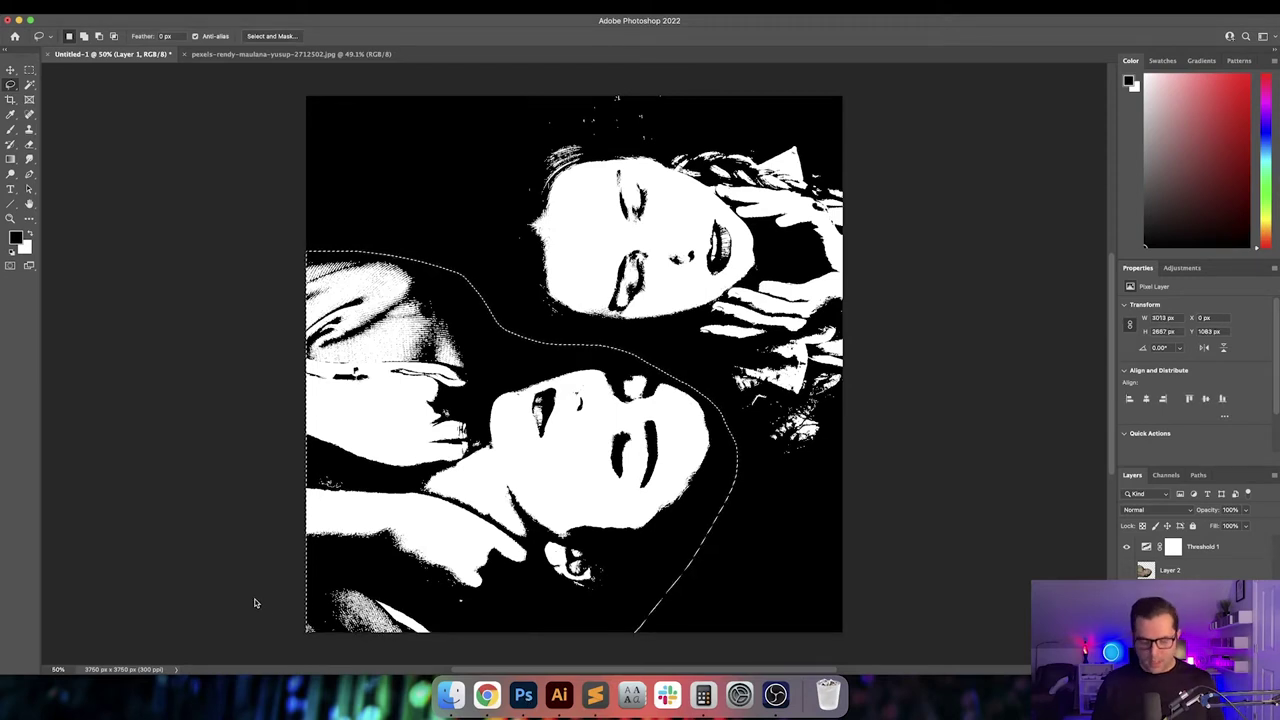
pyautogui.press('Delete')
pyautogui.hotkey('ctrl', 'd')
pyautogui.press('v')
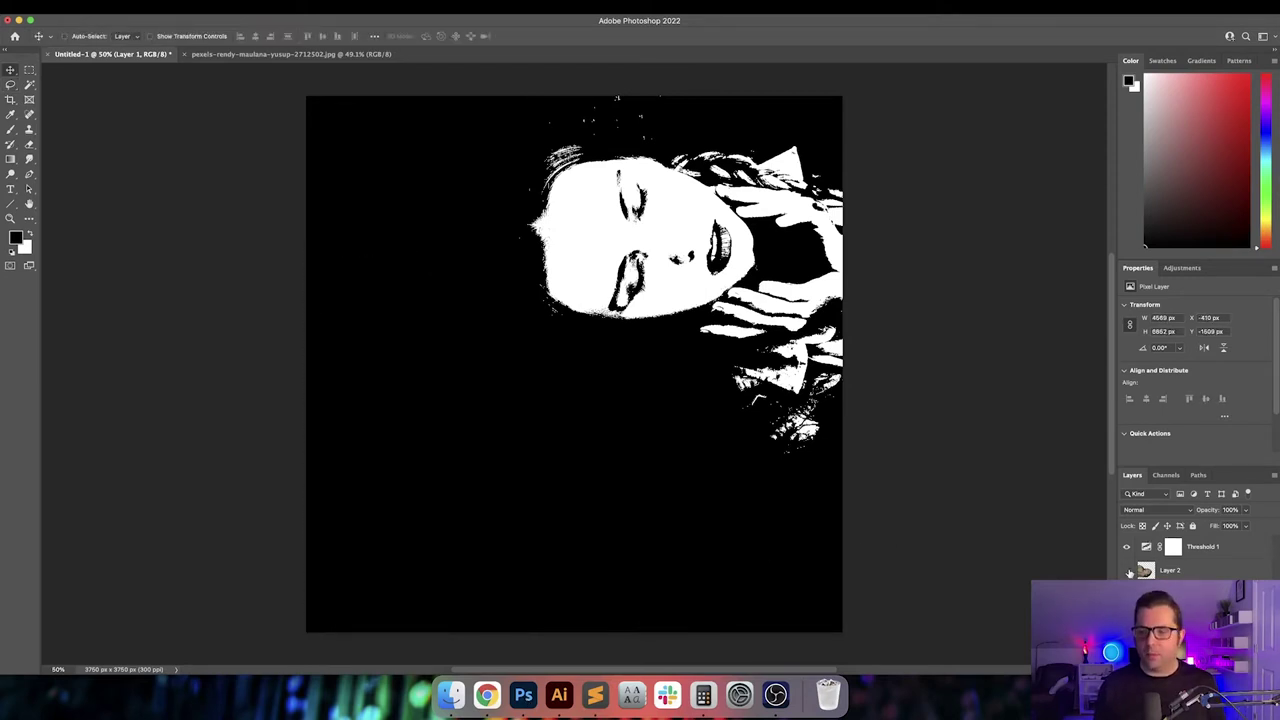
pyautogui.click(1127, 570)
pyautogui.click(1215, 570)
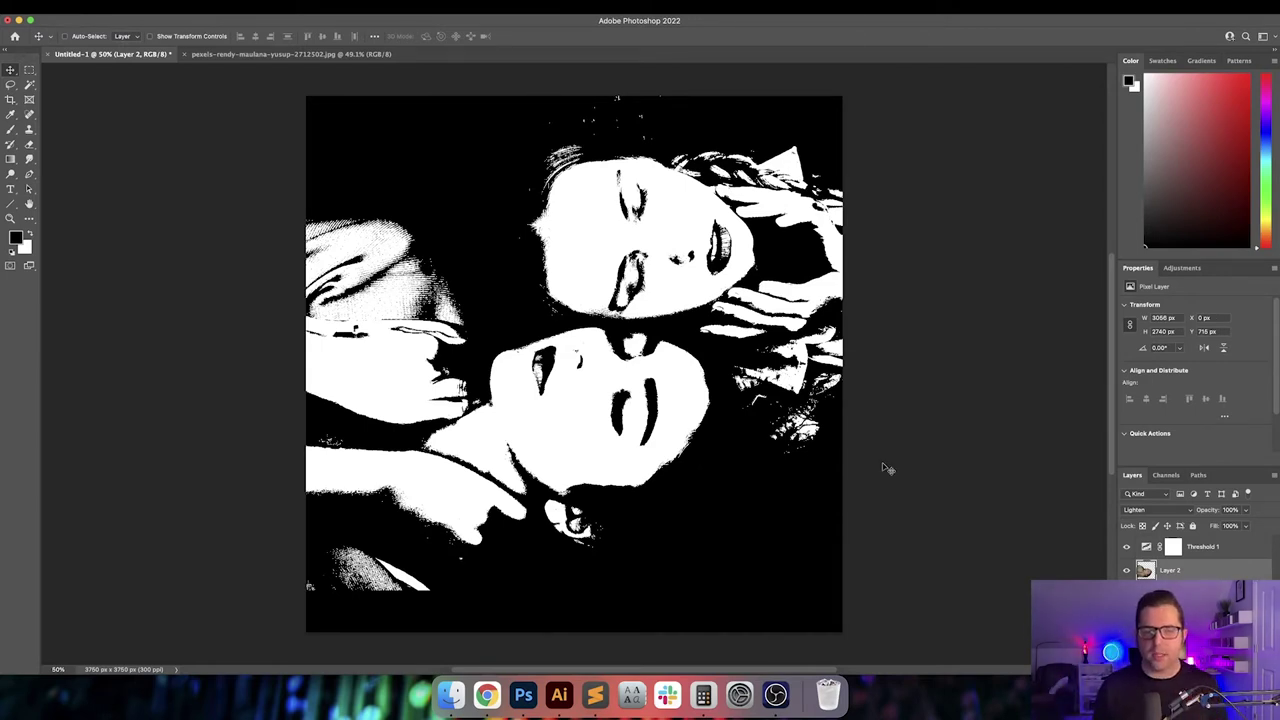
# - Paint black with a 200 px brush over the white specks above the upper woman's head on Layer 1
pyautogui.click(1170, 594)
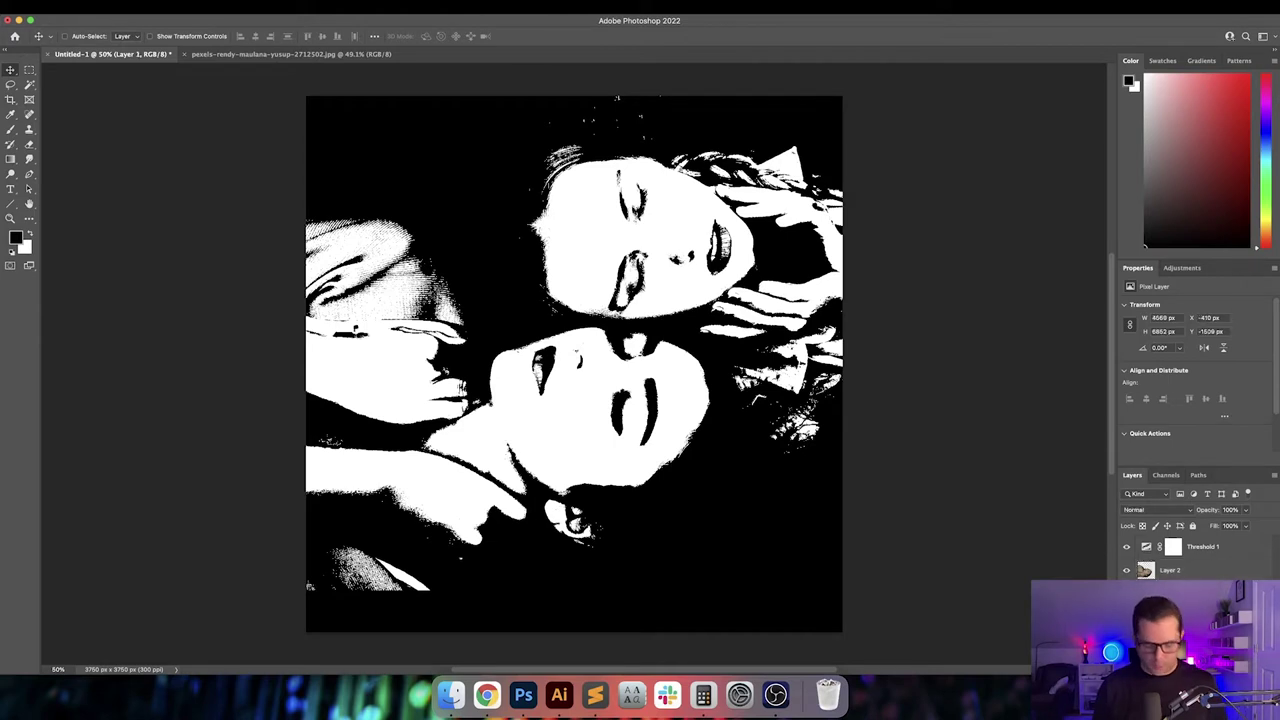
pyautogui.press('b')
pyautogui.moveTo(557, 107)
pyautogui.mouseDown()
pyautogui.moveTo(640, 98)
pyautogui.moveTo(639, 130)
pyautogui.moveTo(658, 136)
pyautogui.moveTo(655, 93)
pyautogui.moveTo(740, 126)
pyautogui.mouseUp()
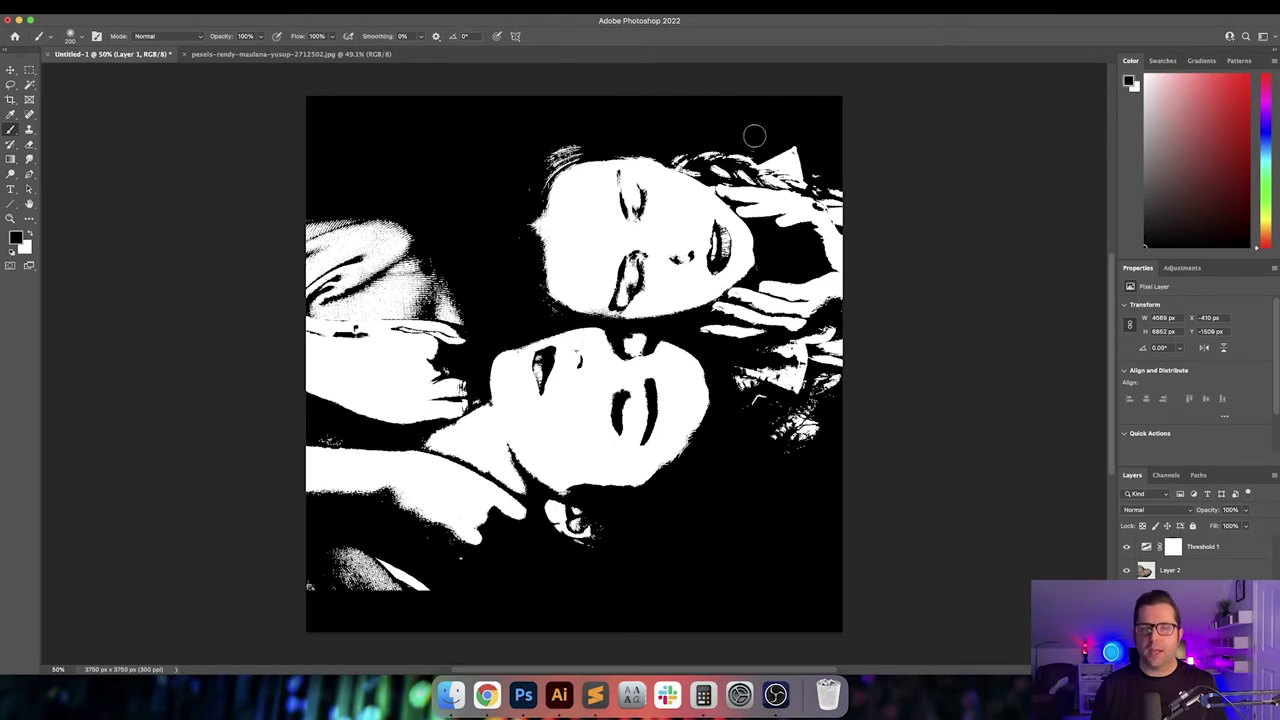
# - Reduce the brush size to about 60 px
pyautogui.press('[')
pyautogui.press('[')
pyautogui.press('[')
pyautogui.press('[')
pyautogui.press('[')
pyautogui.press('[')
pyautogui.press('[')
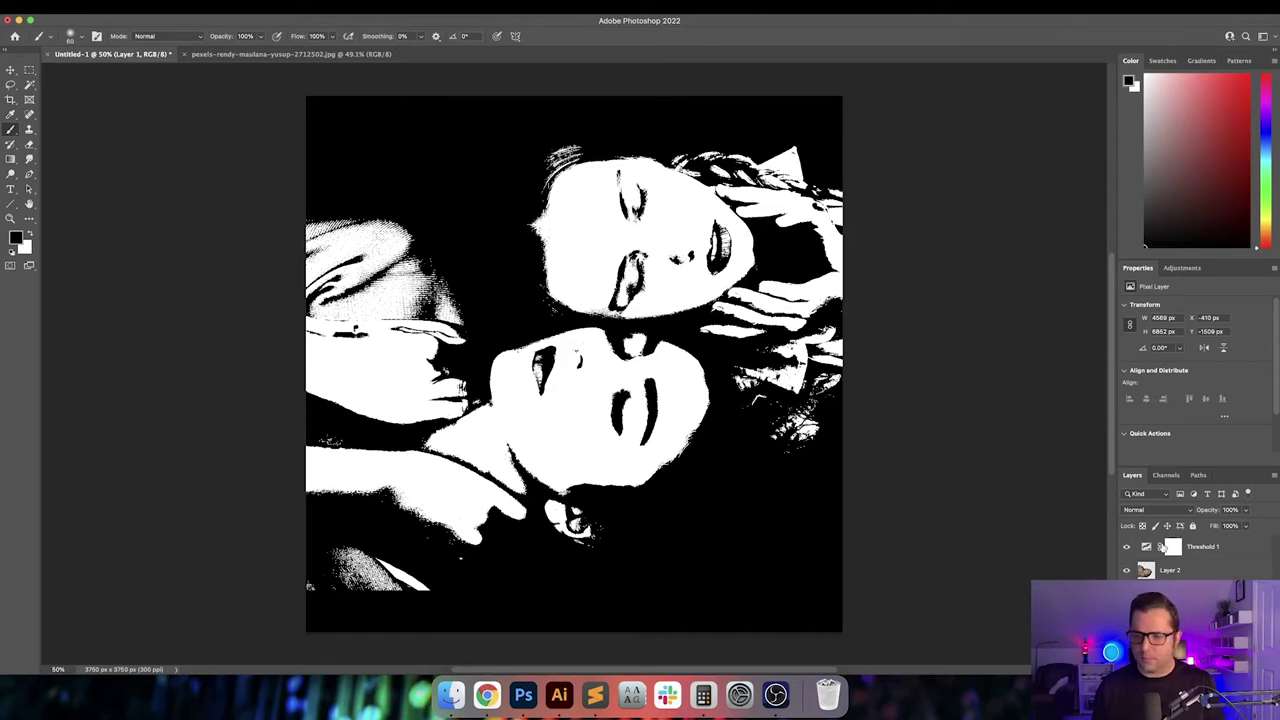
# - Merge Layer 1 and Layer 2 into a single layer and move the figures slightly down the canvas
pyautogui.click(1199, 573)
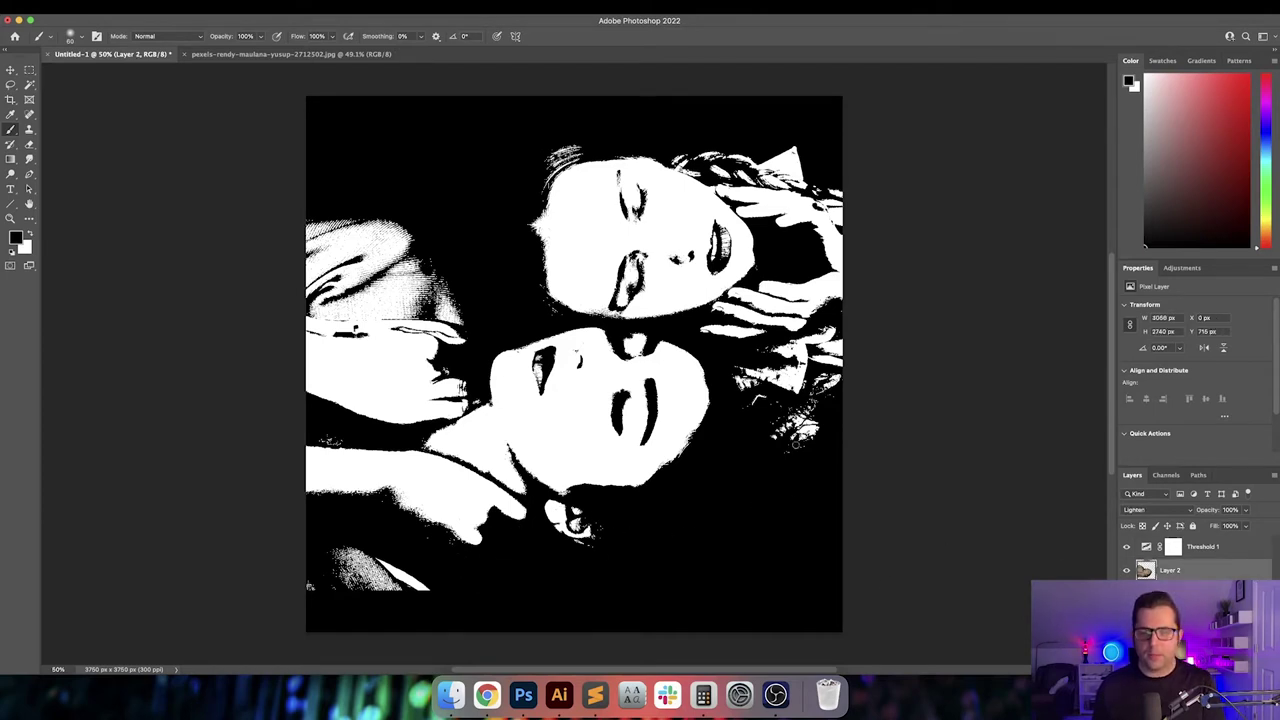
pyautogui.press('v')
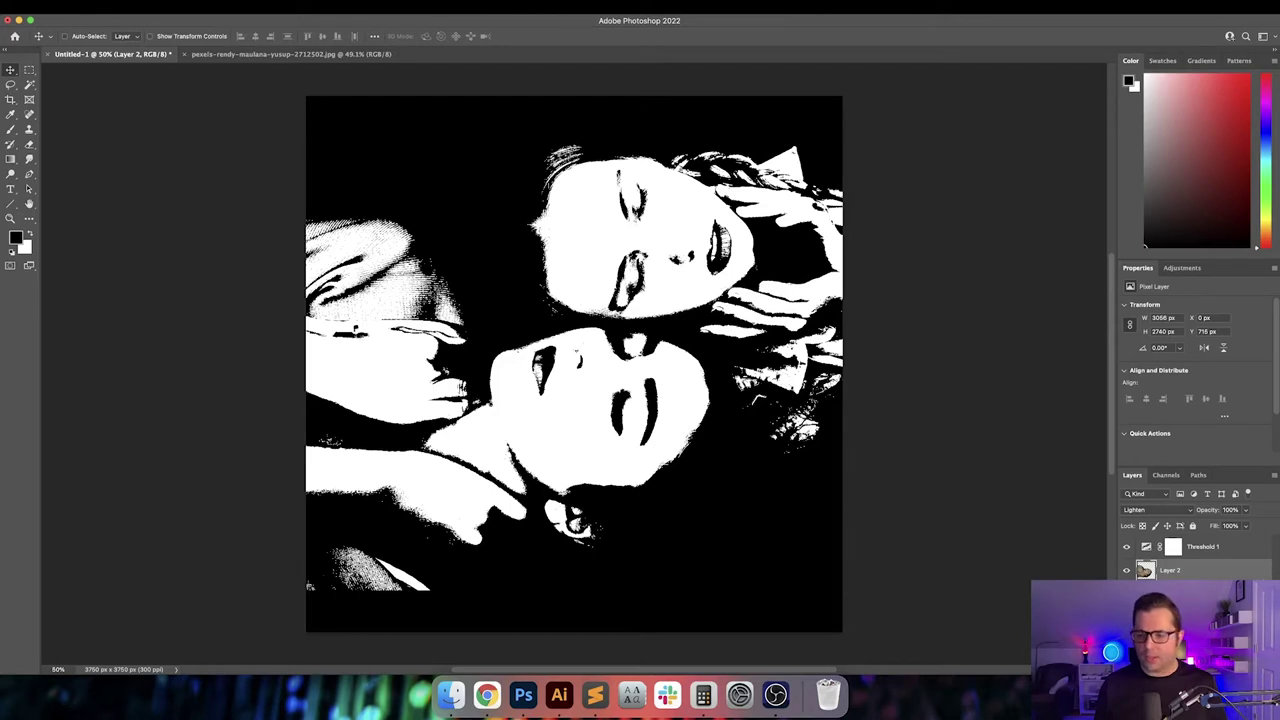
pyautogui.click(1214, 592)
pyautogui.click(1216, 574)
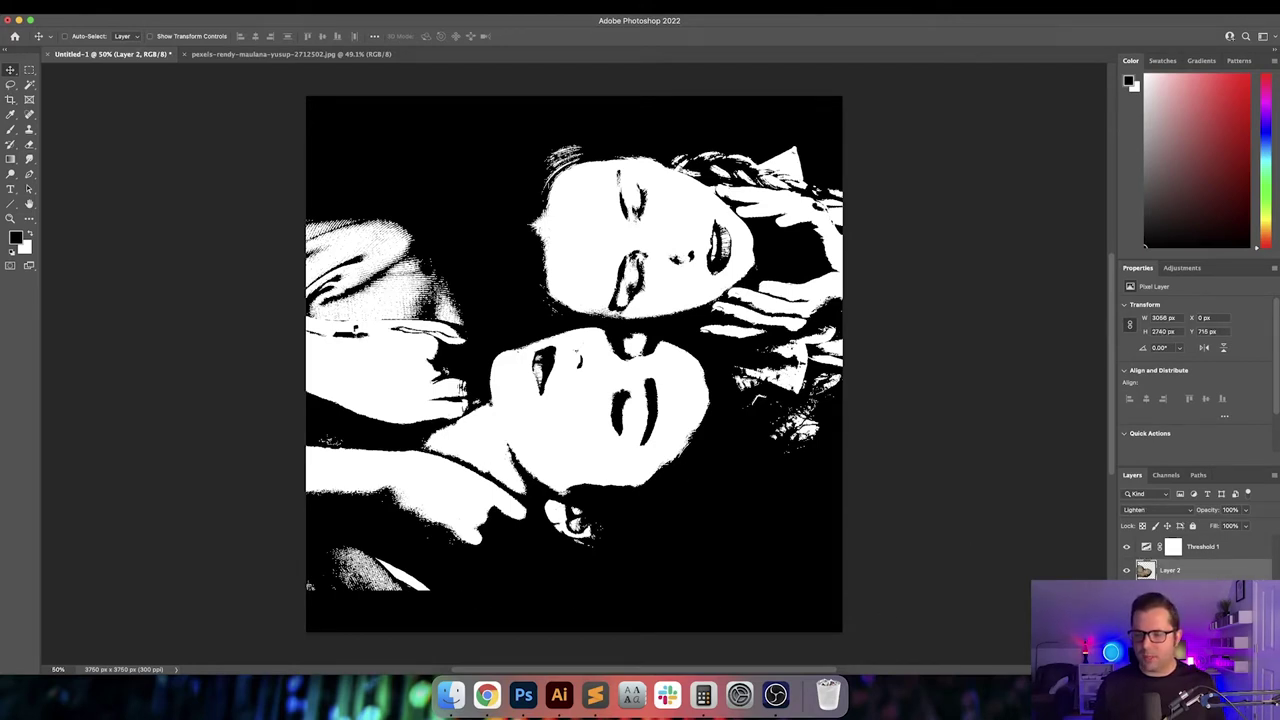
pyautogui.click(1200, 592)
pyautogui.keyDown('shift'); pyautogui.click(1194, 576); pyautogui.keyUp('shift')
pyautogui.press('super+e')
pyautogui.moveTo(649, 355); pyautogui.dragTo(649, 371)
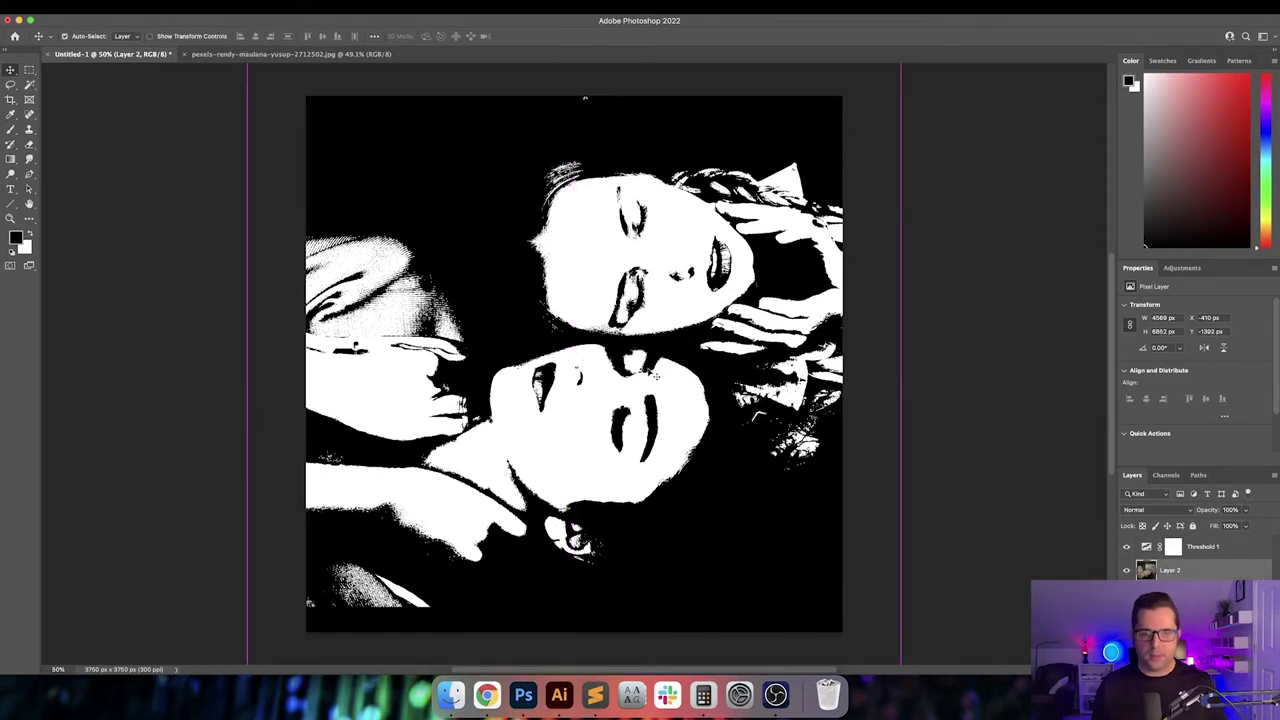
# - Scale the merged figures proportionally to 112% and apply the transform
pyautogui.press('super+t')
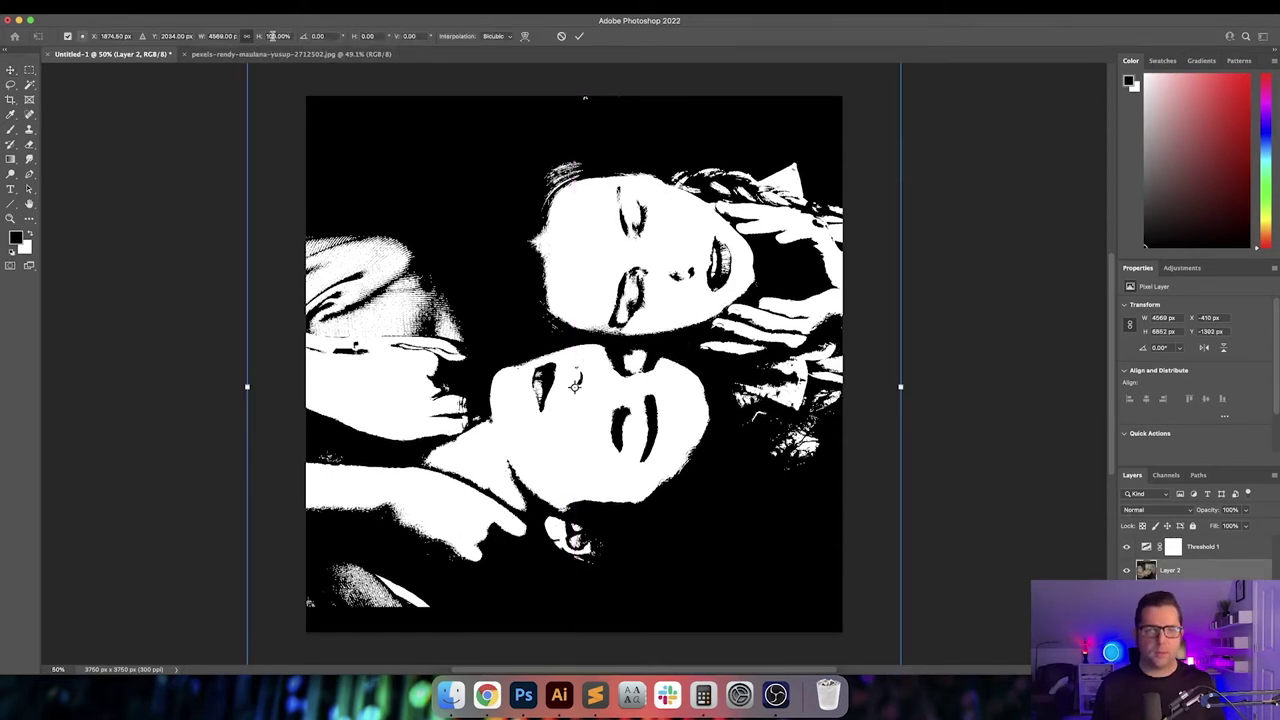
pyautogui.hotkey('shift', 'Up')
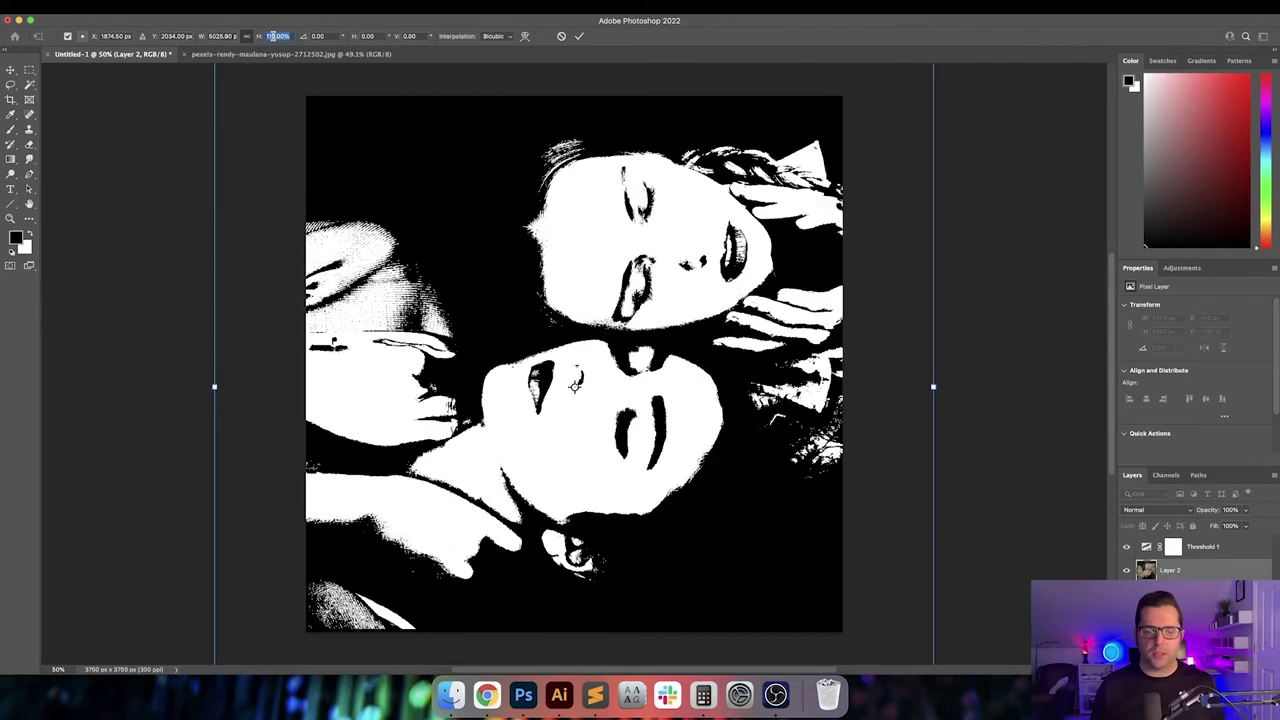
pyautogui.press('Up')
pyautogui.press('Up')
pyautogui.press('Down')
pyautogui.press('Up')
pyautogui.press('Return')
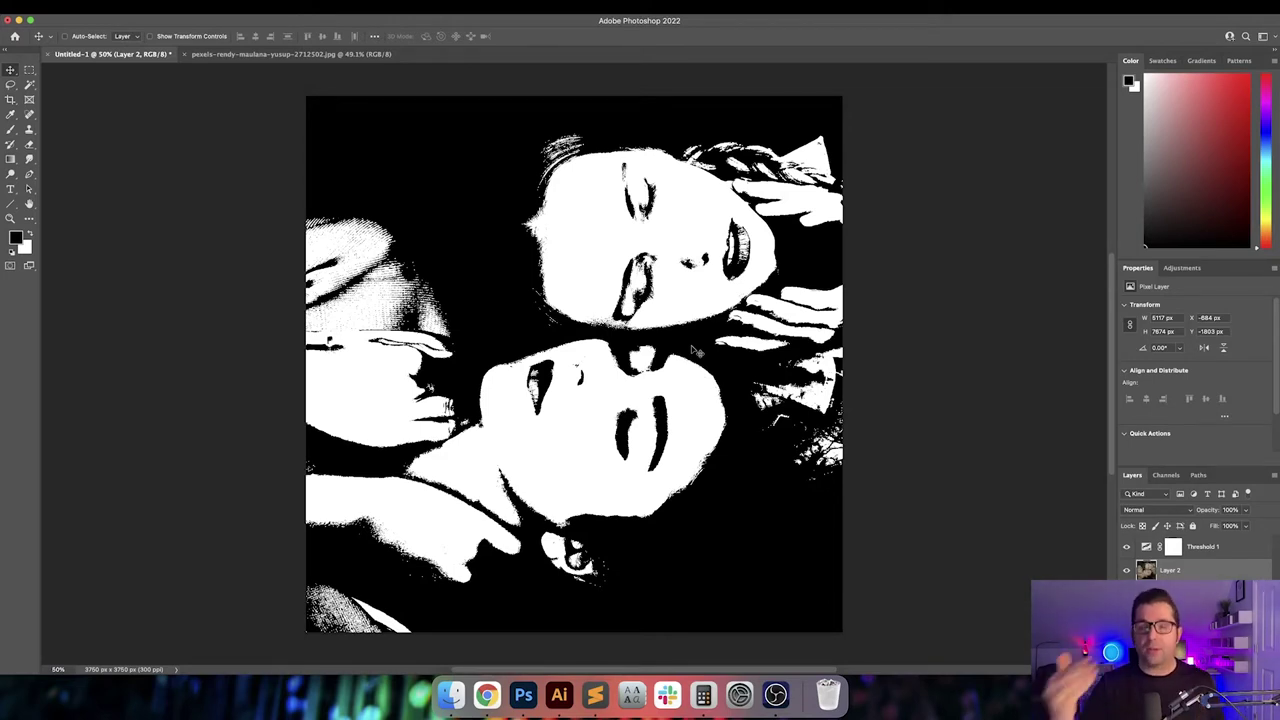
pyautogui.press('super+t')
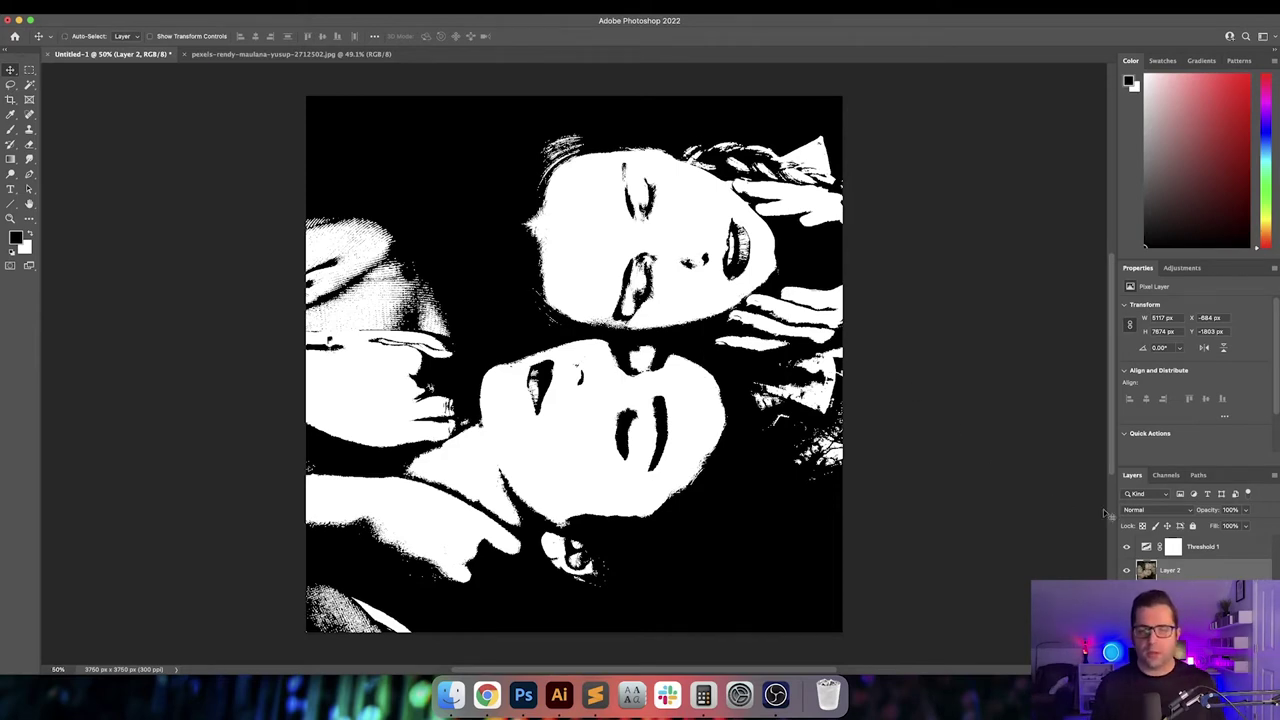
pyautogui.click(1243, 551)
pyautogui.click(1222, 572)
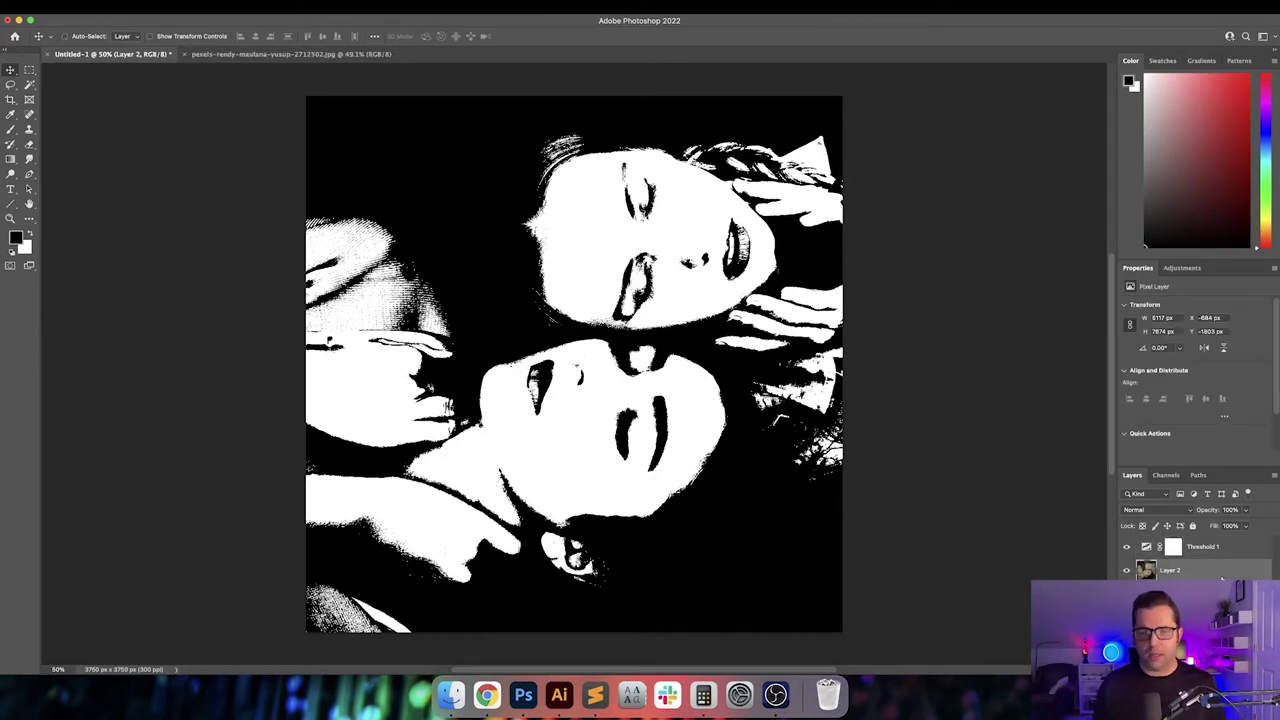
pyautogui.click(1240, 552)
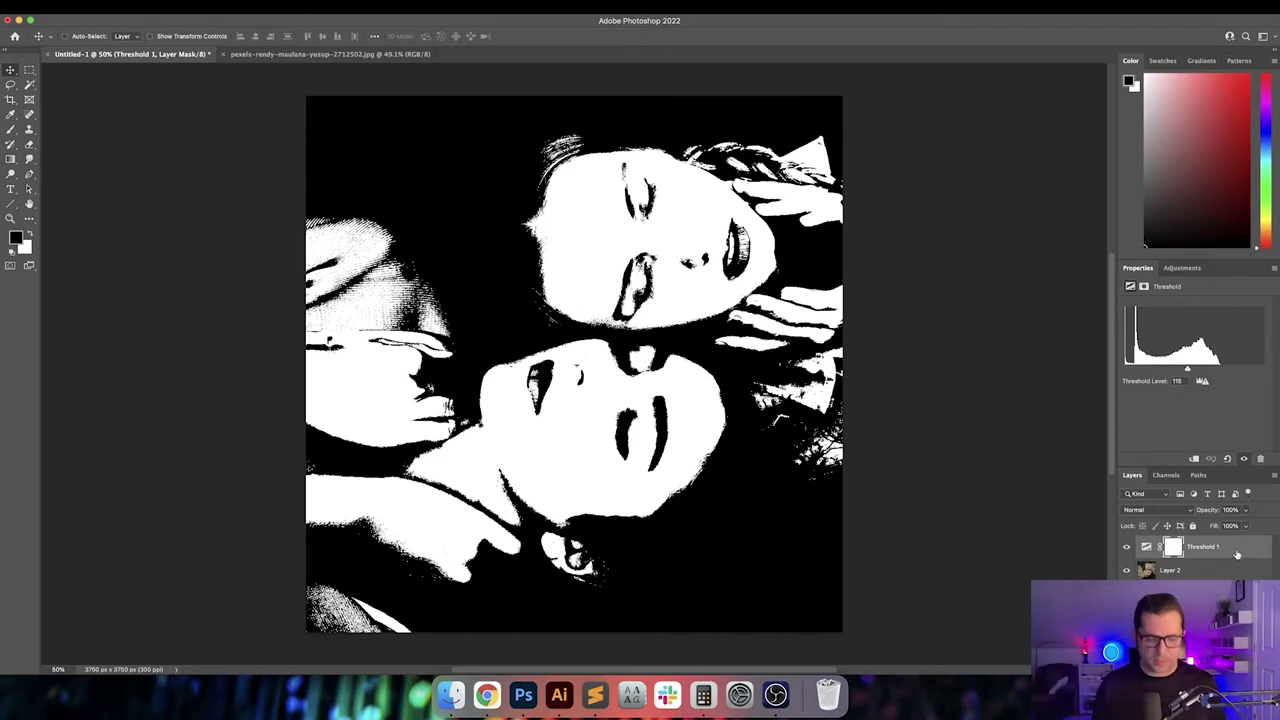
# - Switch to Chrome and search Unsplash for bubbles
pyautogui.click(487, 696)
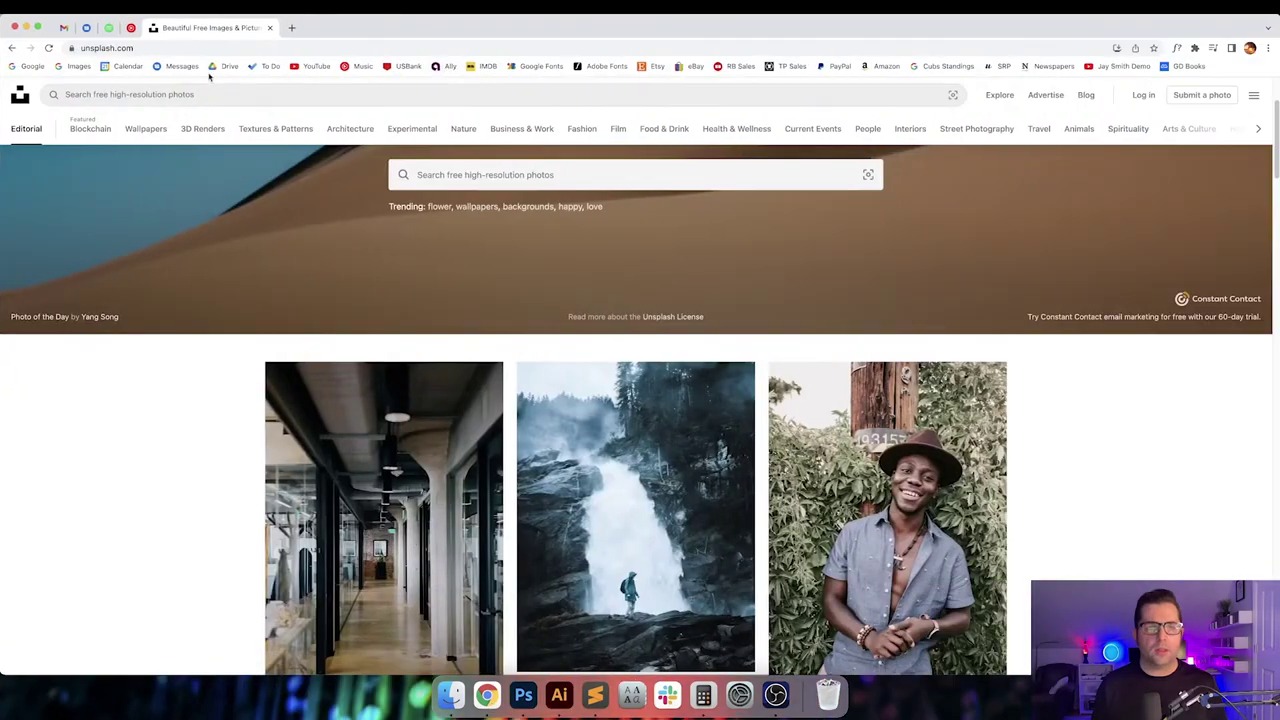
pyautogui.click(242, 94)
pyautogui.write('bubbles')
pyautogui.press('Return')
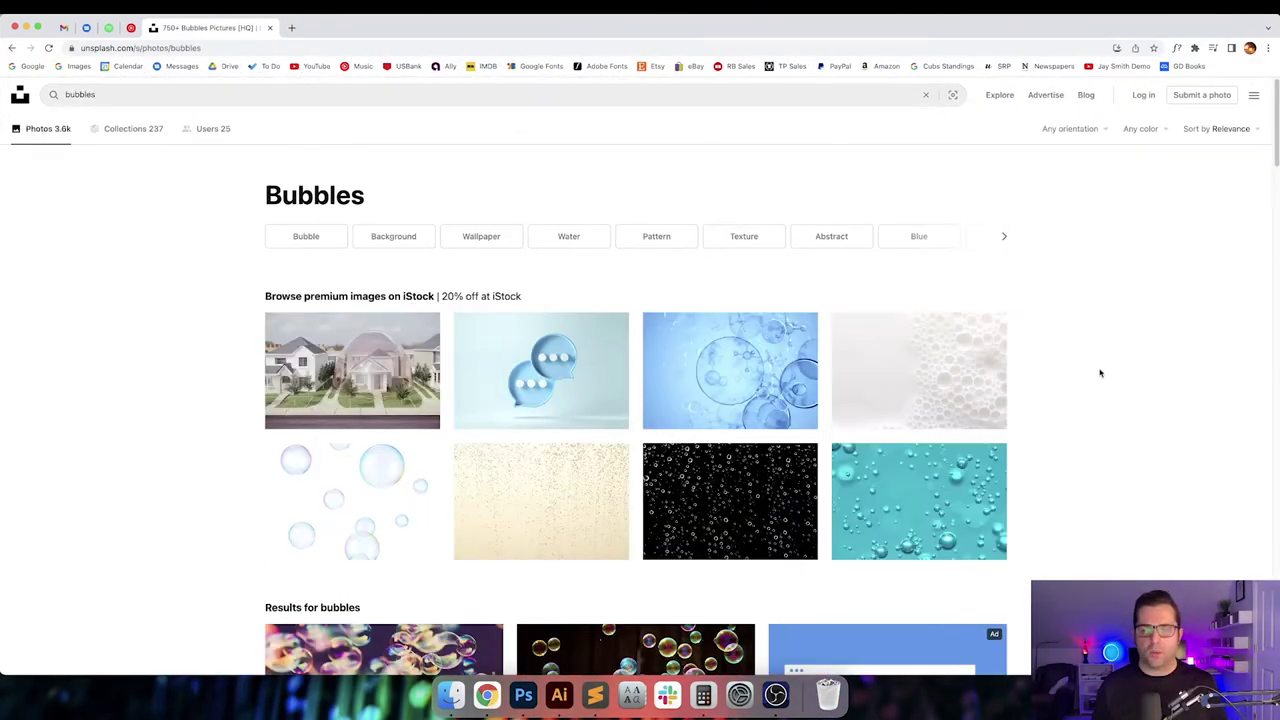
# - Look through the bubble photos for a high-contrast image suited to the black-and-white artwork
pyautogui.scroll(-6, 1100, 373)
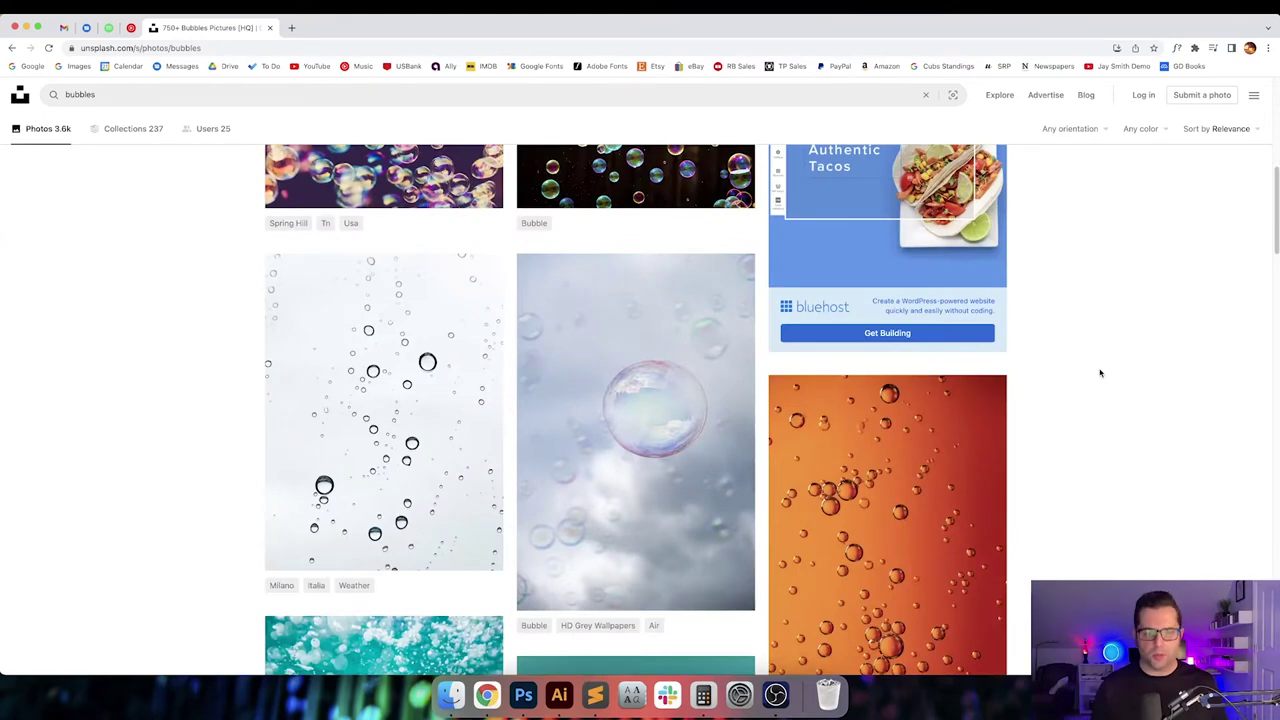
pyautogui.scroll(3, 1100, 373)
pyautogui.scroll(-1, 1100, 373)
pyautogui.scroll(-2, 1100, 373)
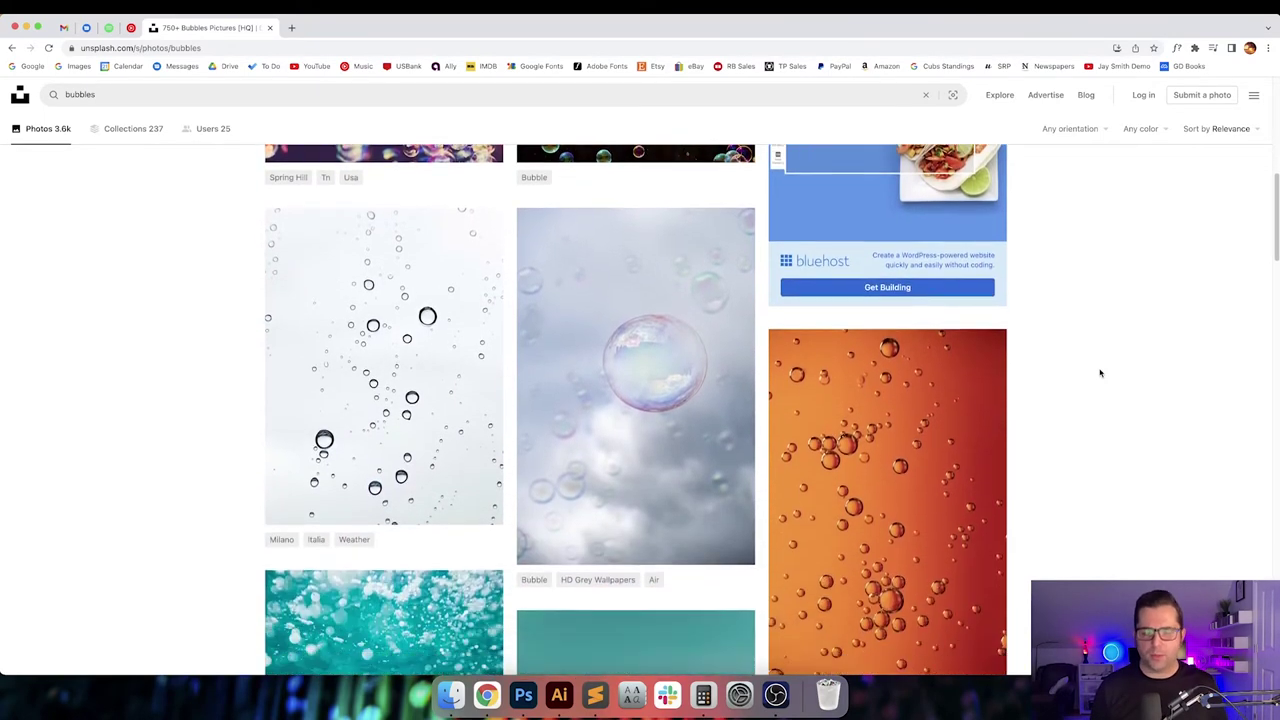
pyautogui.scroll(-8, 1100, 373)
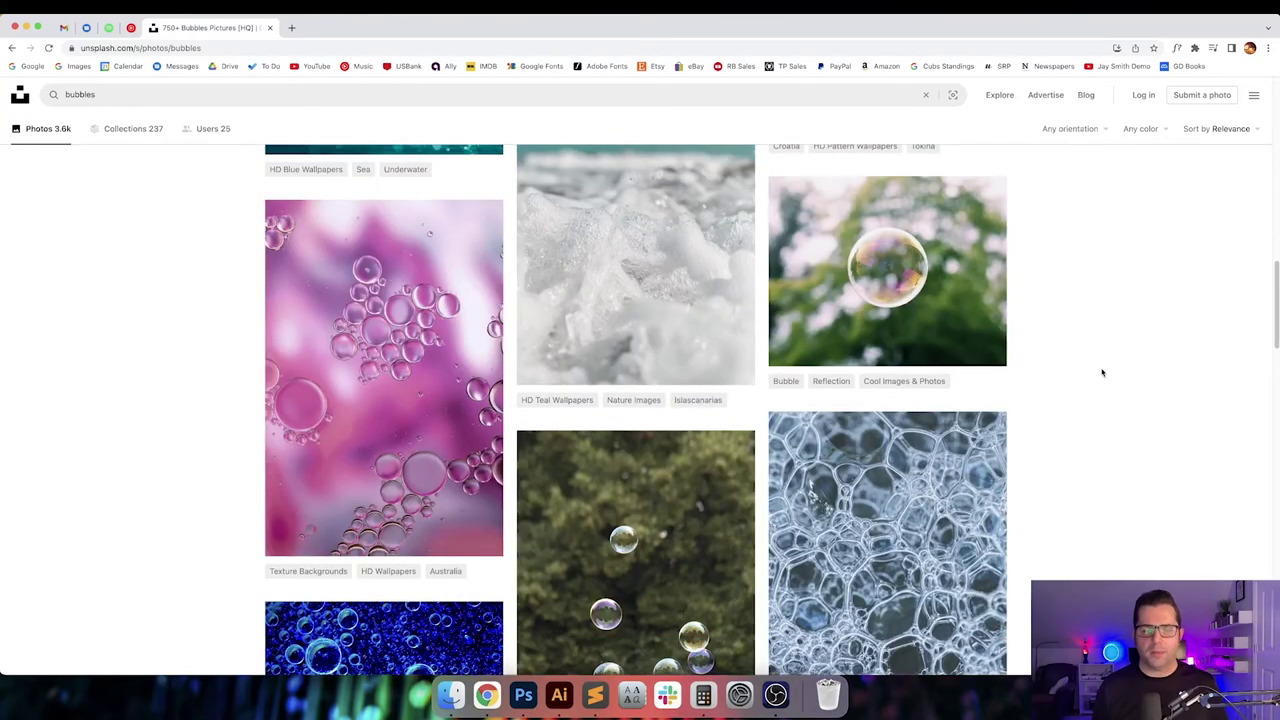
pyautogui.scroll(-3, 1102, 373)
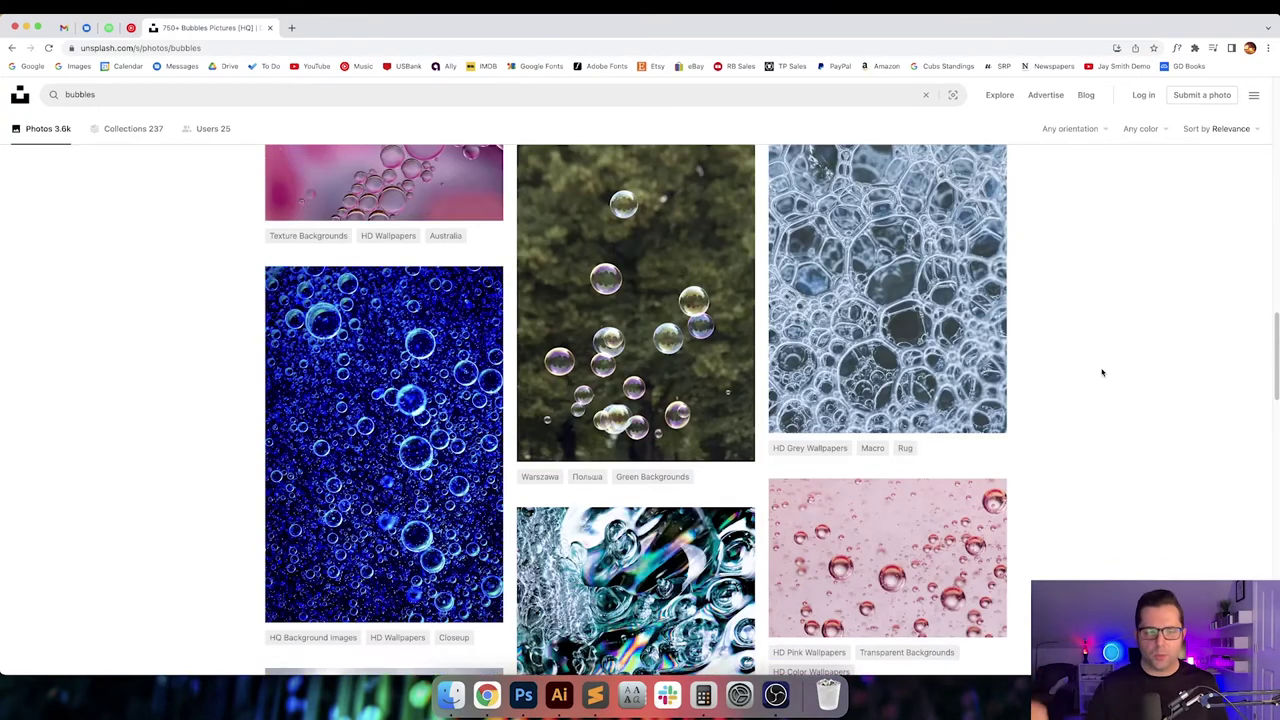
pyautogui.scroll(-3, 1110, 371)
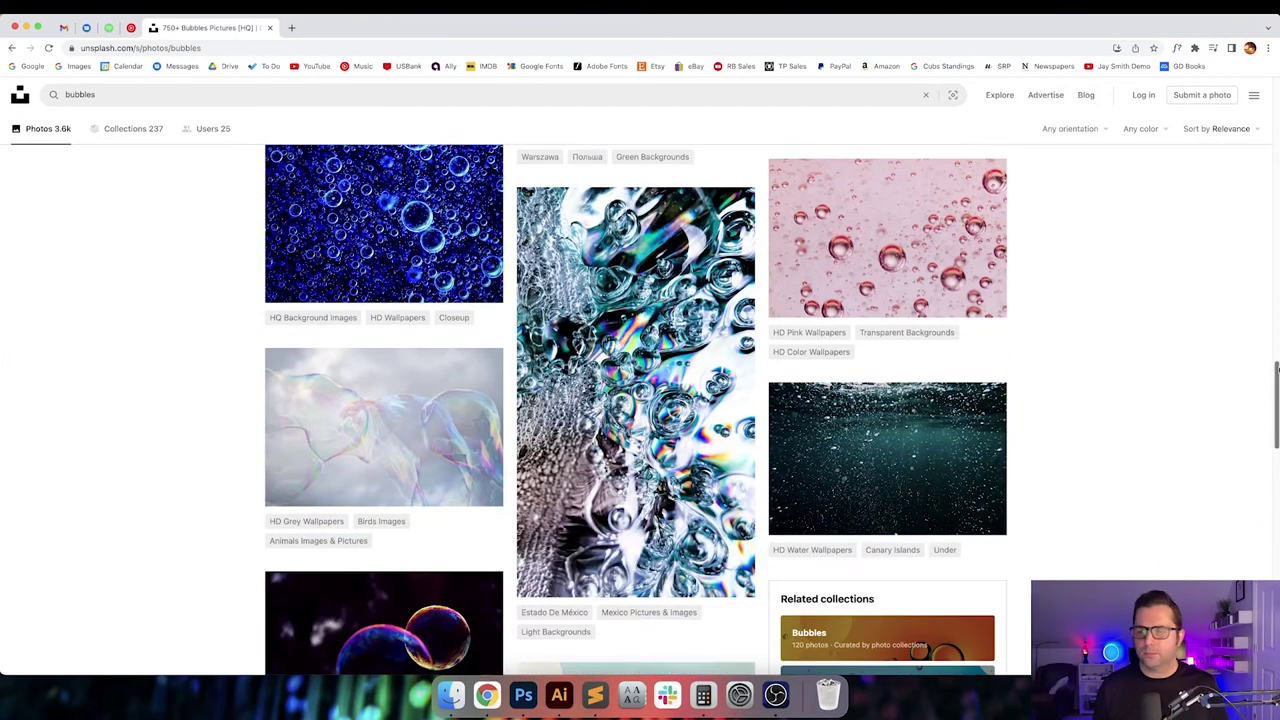
pyautogui.moveTo(1277, 370); pyautogui.dragTo(1277, 474)
pyautogui.scroll(-5, 600, 414)
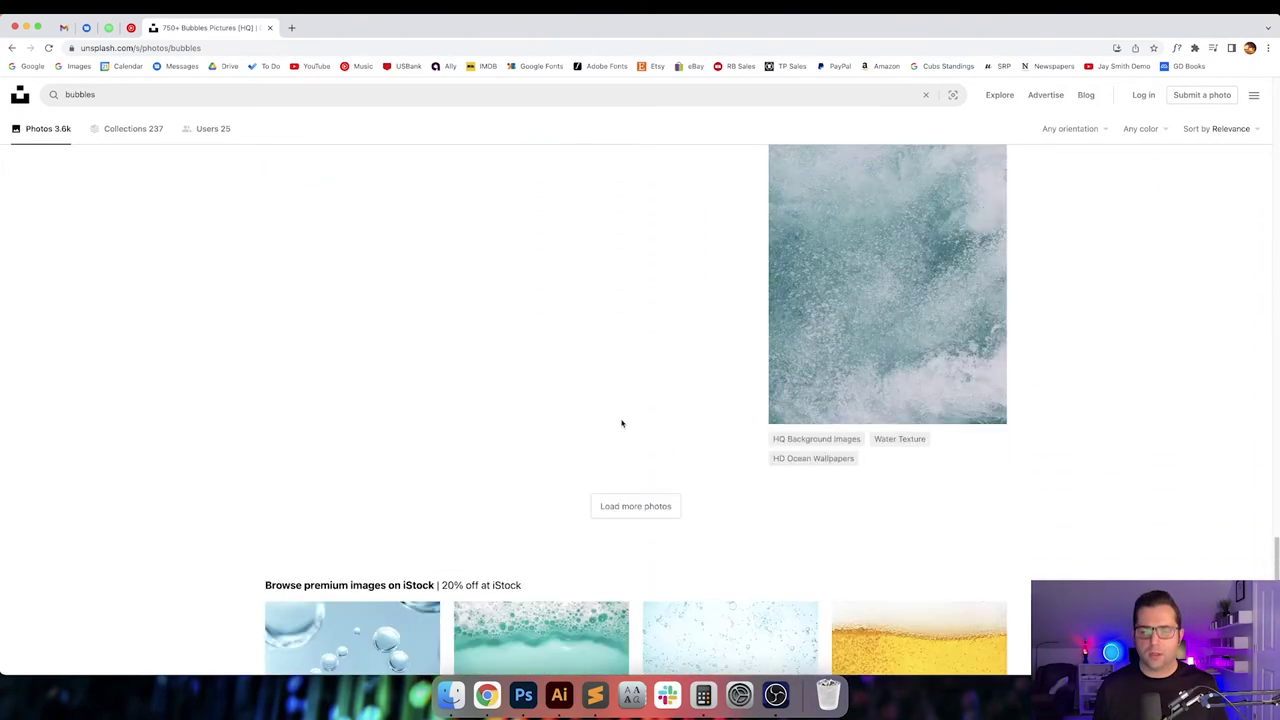
# - Load more results and open the photo of white-rimmed bubbles on black in its own tab
pyautogui.click(635, 506)
pyautogui.scroll(-3, 1147, 470)
pyautogui.keyDown('super'); pyautogui.click(903, 372); pyautogui.keyUp('super')
pyautogui.click(345, 28)
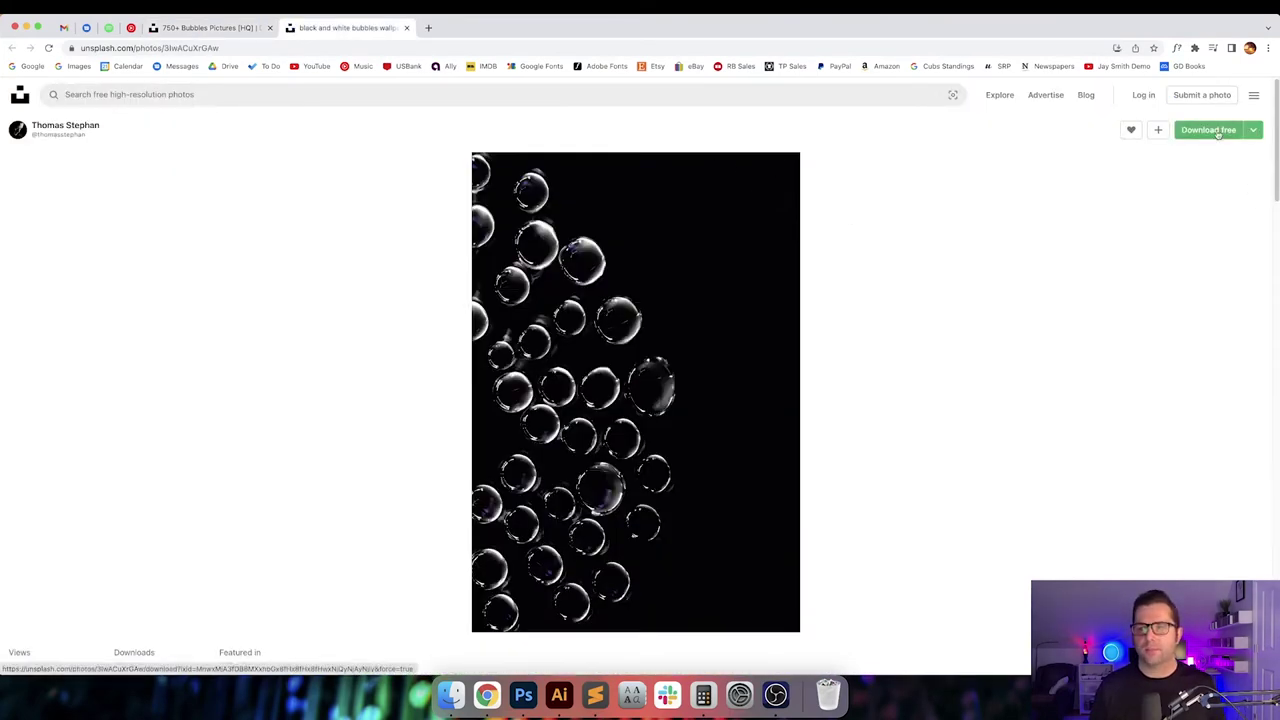
# - Download the bubbles photo to the desktop and open the JPG in Photoshop
pyautogui.hotkey('ctrl', 'Up')
pyautogui.click(815, 78)
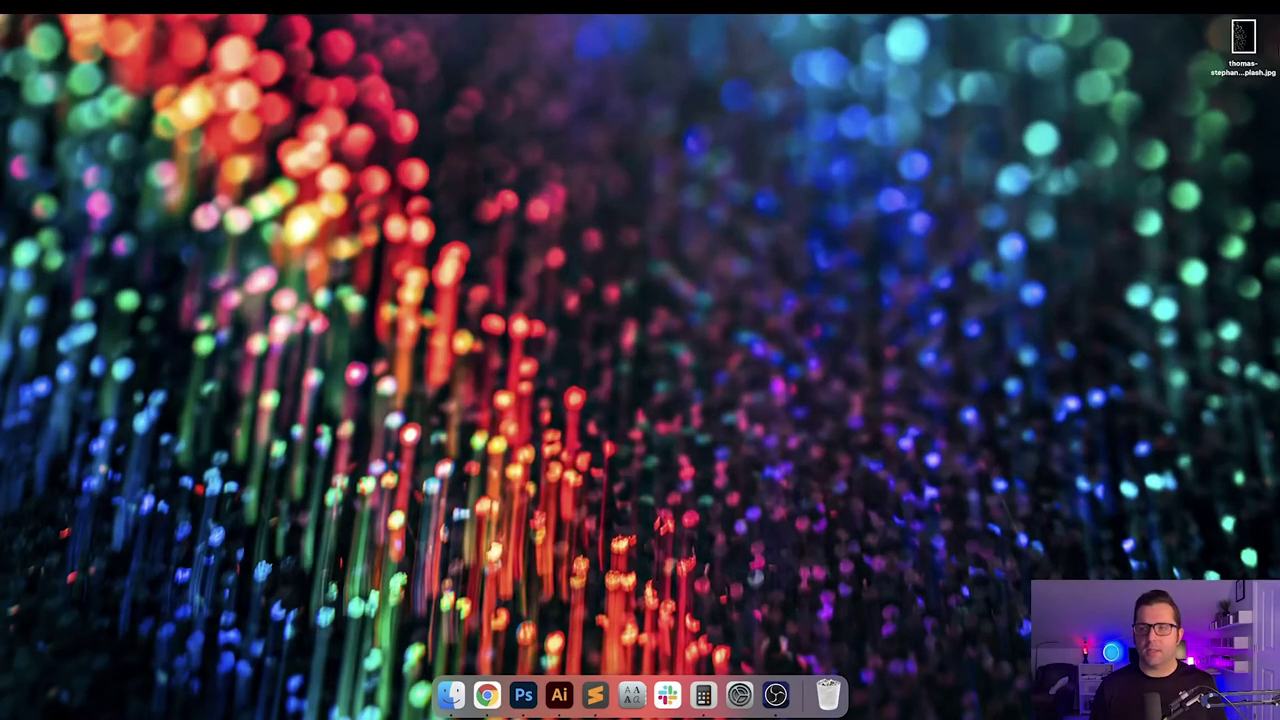
pyautogui.moveTo(1243, 38); pyautogui.dragTo(523, 693)
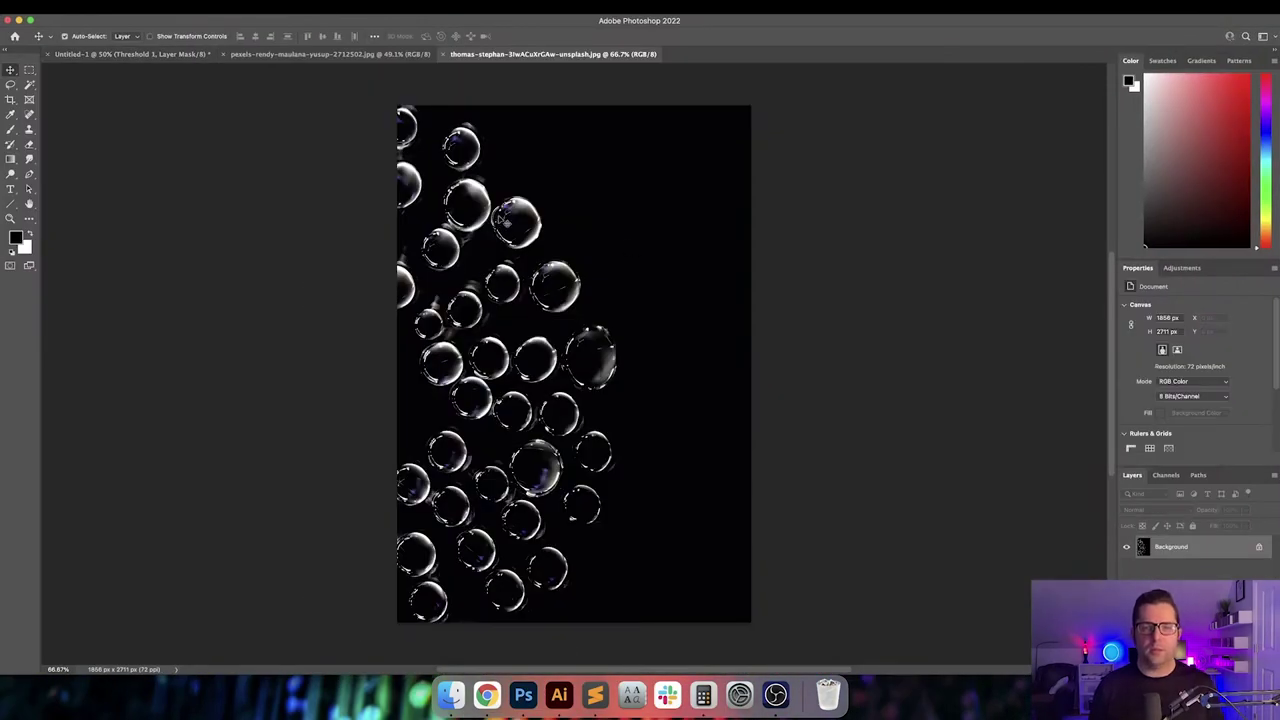
# - Copy the bubbles image, close its file, and paste it into Untitled-1 between Layer 2 and Threshold 1
pyautogui.press('super+w')
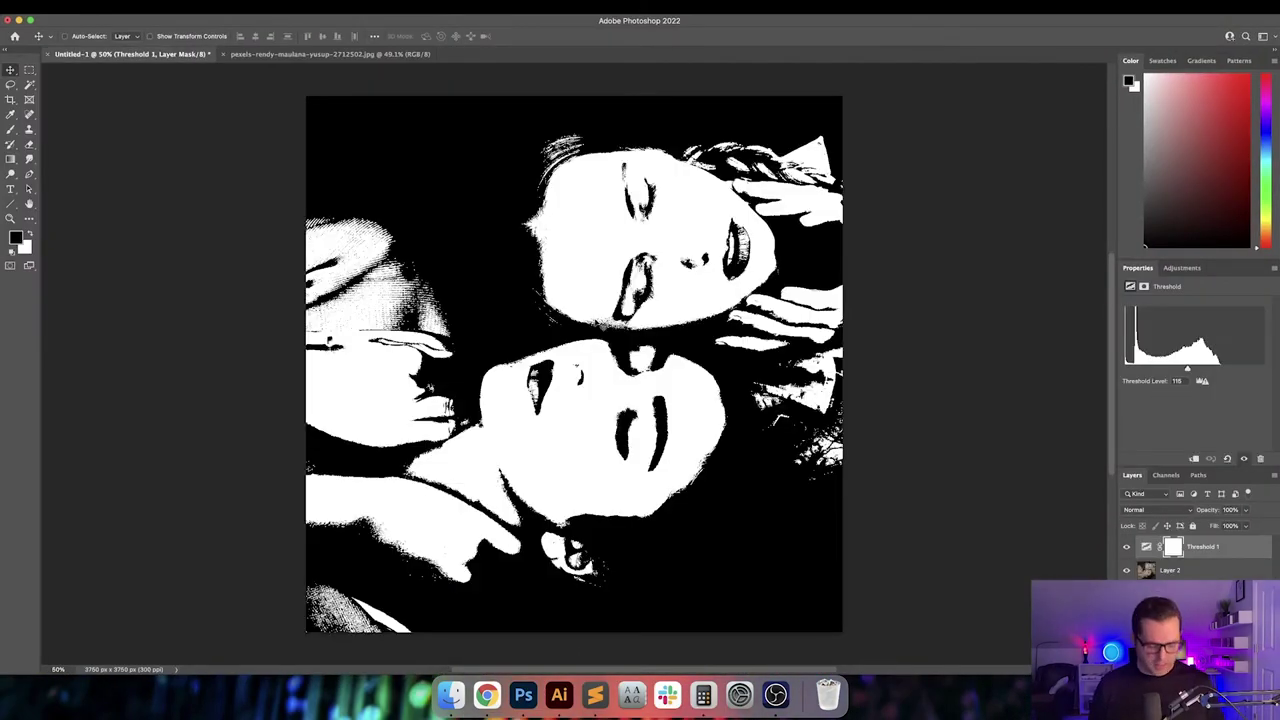
pyautogui.click(1216, 569)
pyautogui.press('super+v')
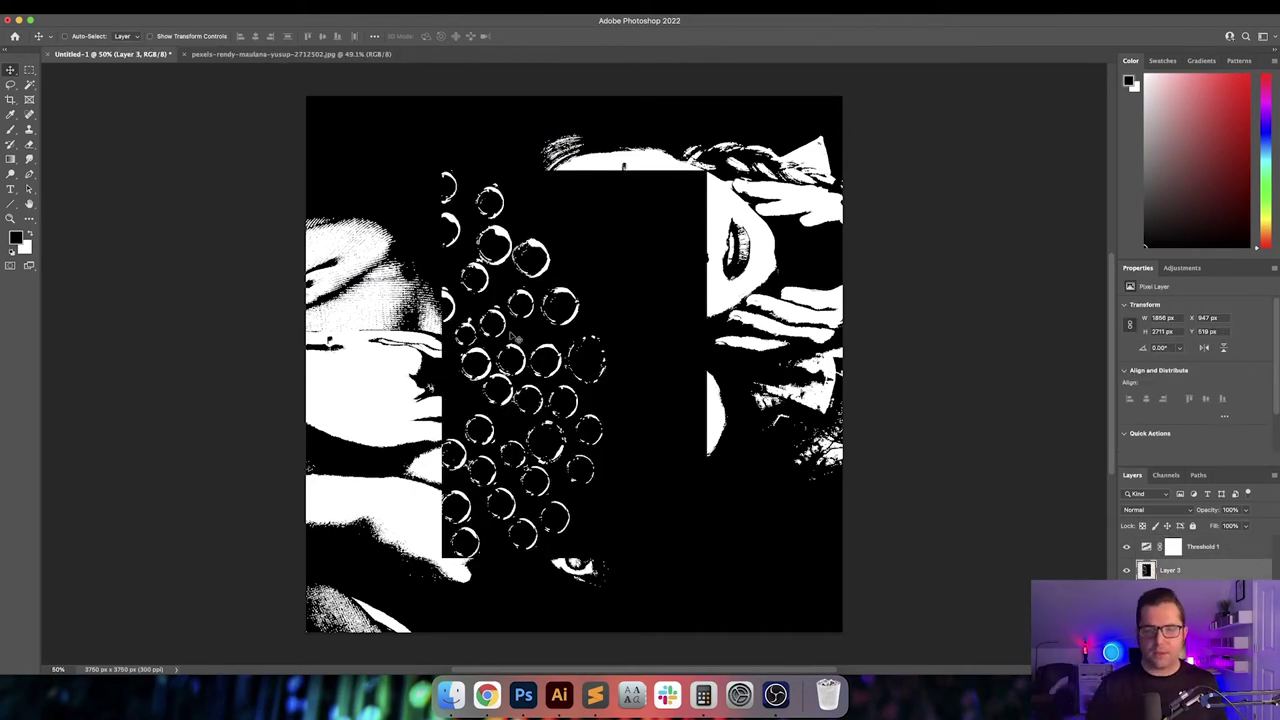
# - Rotate the pasted bubbles image 90° counterclockwise
pyautogui.press('super+t')
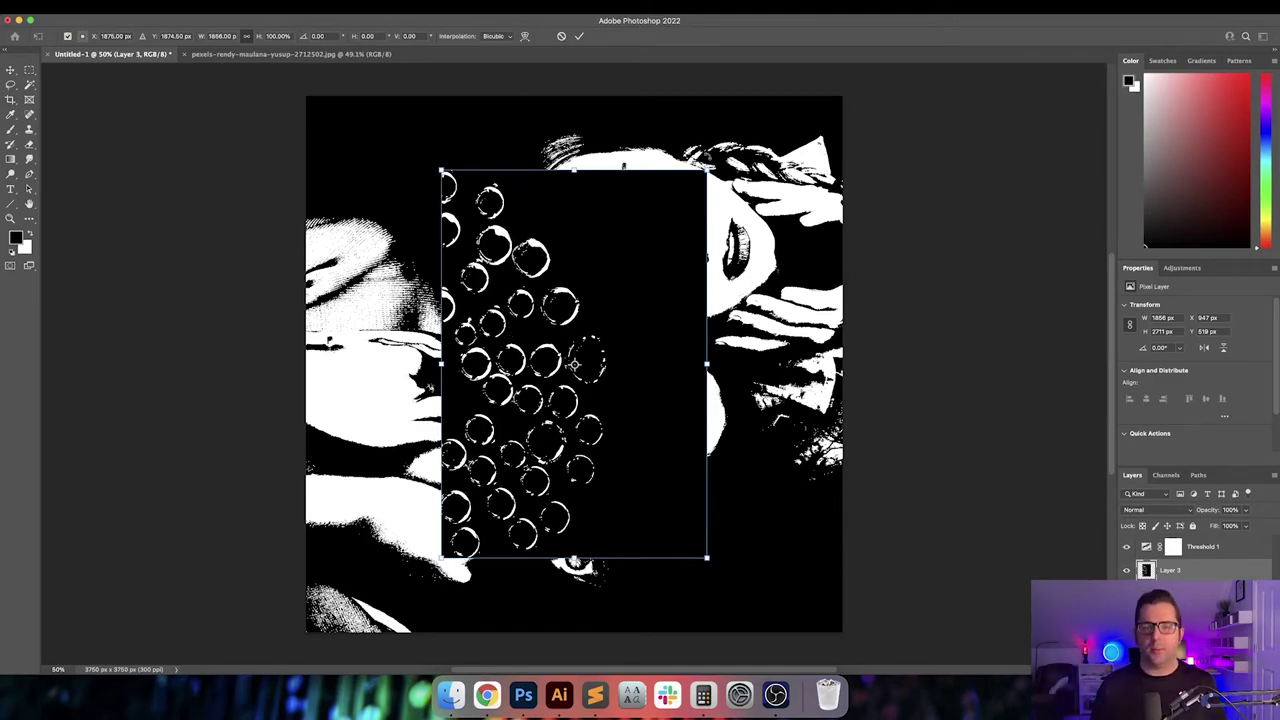
pyautogui.moveTo(623, 165); pyautogui.dragTo(340, 158)
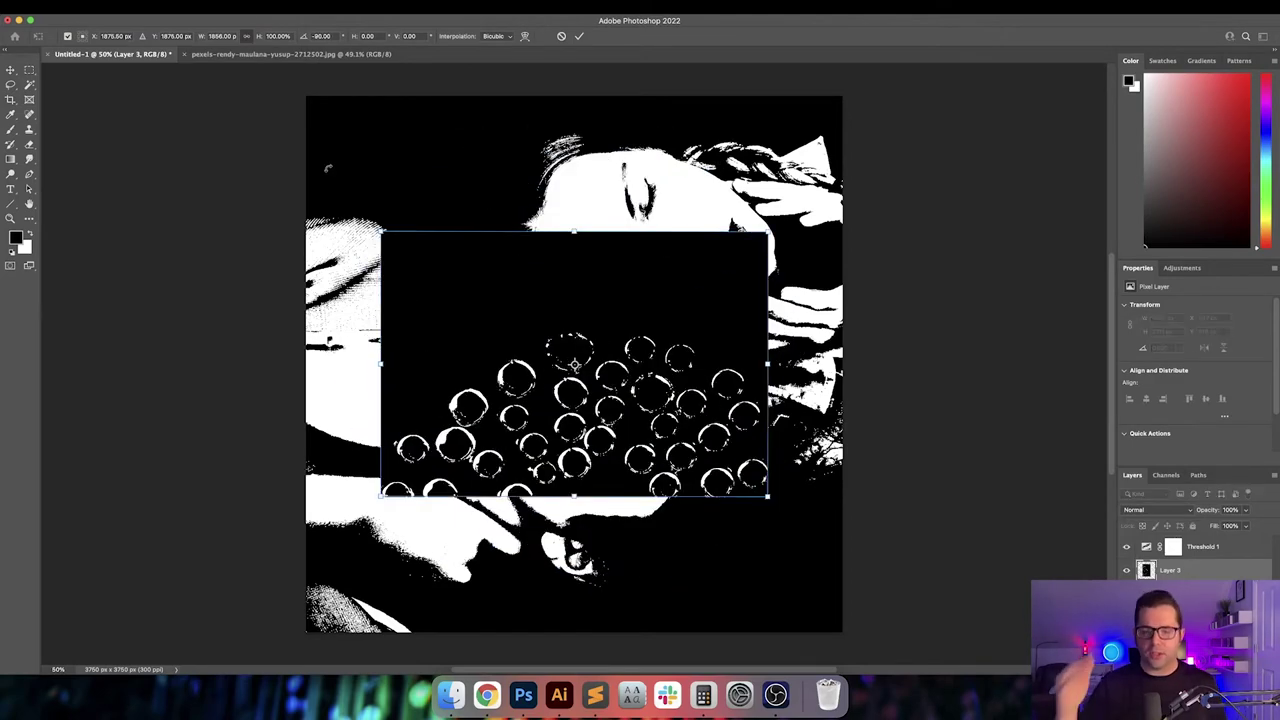
pyautogui.press('Return')
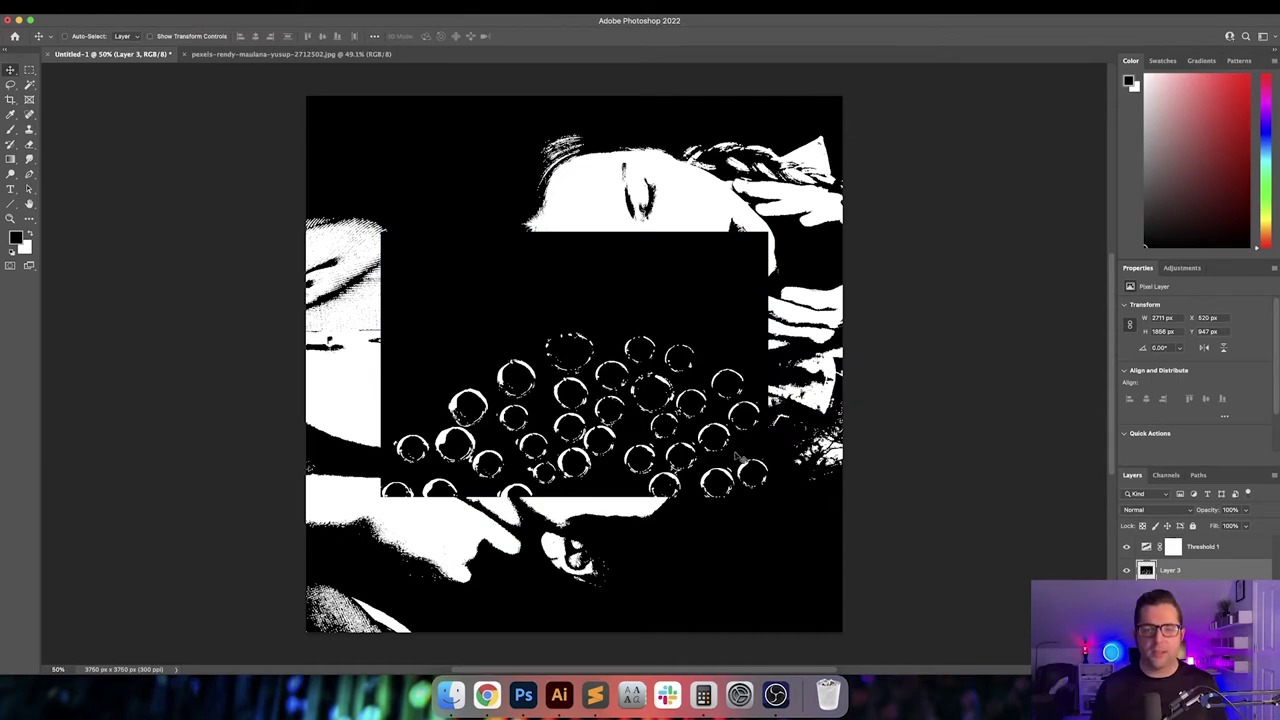
# - Move the bubbles image down to the canvas's lower-left corner and enlarge it to about 4258 × 2915 px
pyautogui.moveTo(678, 450); pyautogui.dragTo(603, 580)
pyautogui.press('super+t')
pyautogui.moveTo(693, 368); pyautogui.dragTo(912, 217)
pyautogui.press('Return')
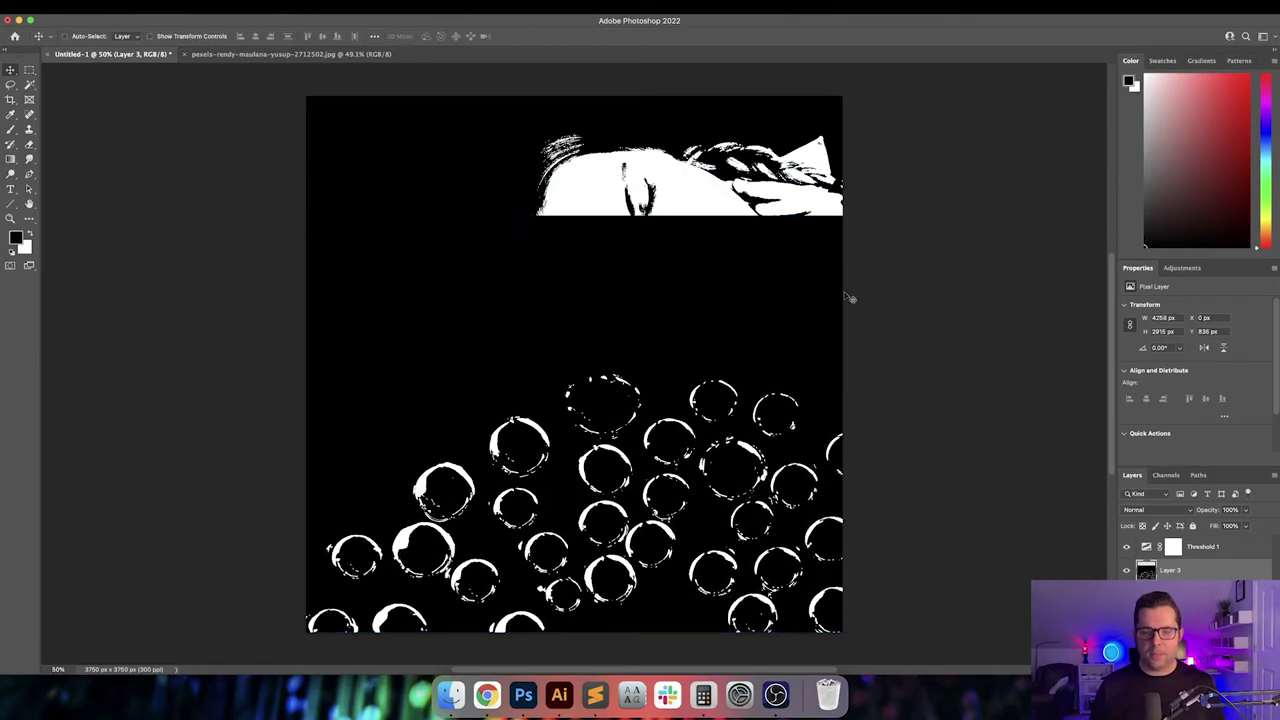
# - Move the enlarged bubbles up over the faces and set the layer's blend mode to Screen
pyautogui.moveTo(678, 578); pyautogui.dragTo(680, 491)
pyautogui.click(1158, 510)
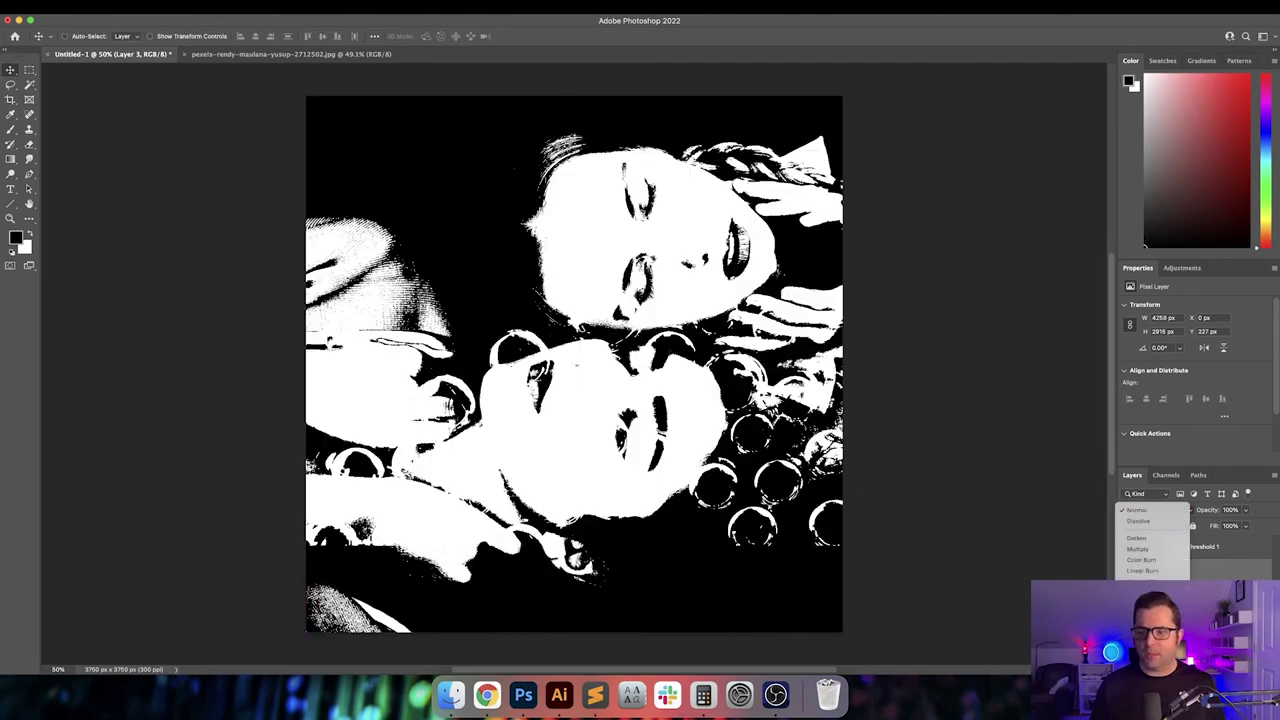
pyautogui.click(1138, 610)
# - Move the bubbles into the canvas's upper-left area and place a duplicate of the layer over the upper-right area
pyautogui.moveTo(800, 506); pyautogui.dragTo(604, 314)
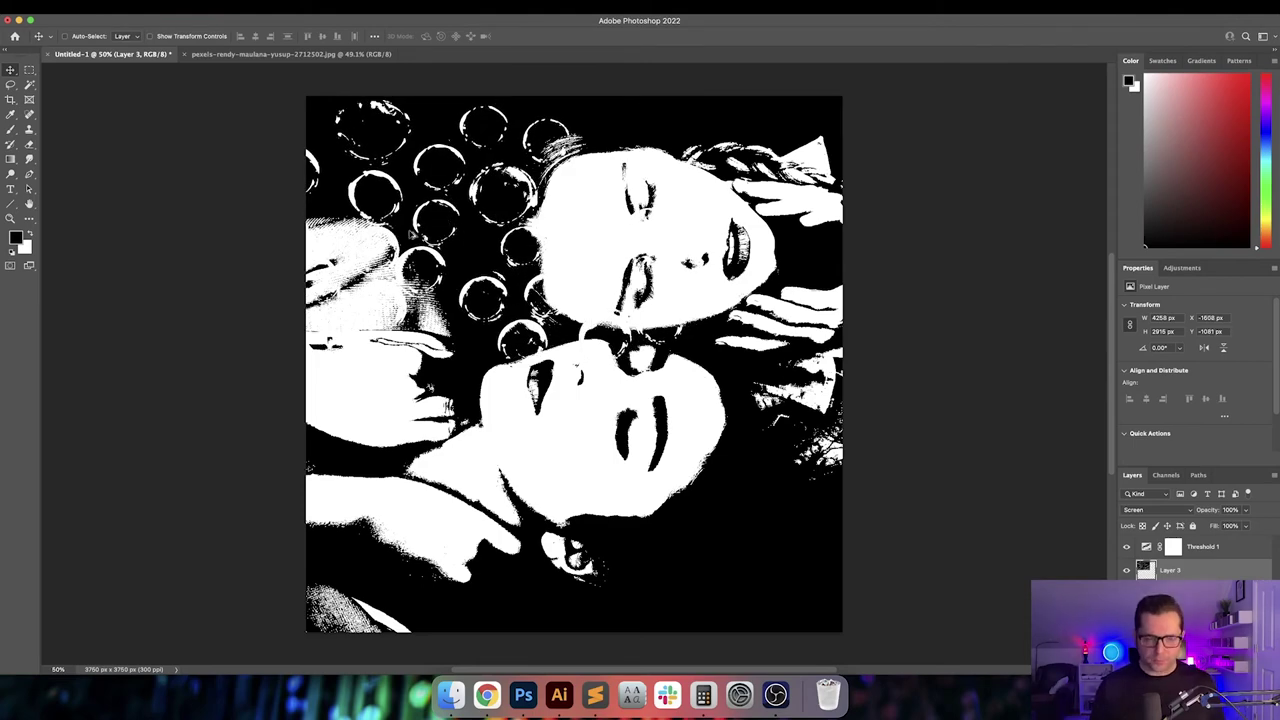
pyautogui.moveTo(411, 234); pyautogui.dragTo(795, 230)
# - Try flipping the duplicated bubbles horizontally, and undo the flip
pyautogui.hotkey('ctrl', 't')
pyautogui.rightClick(765, 235)
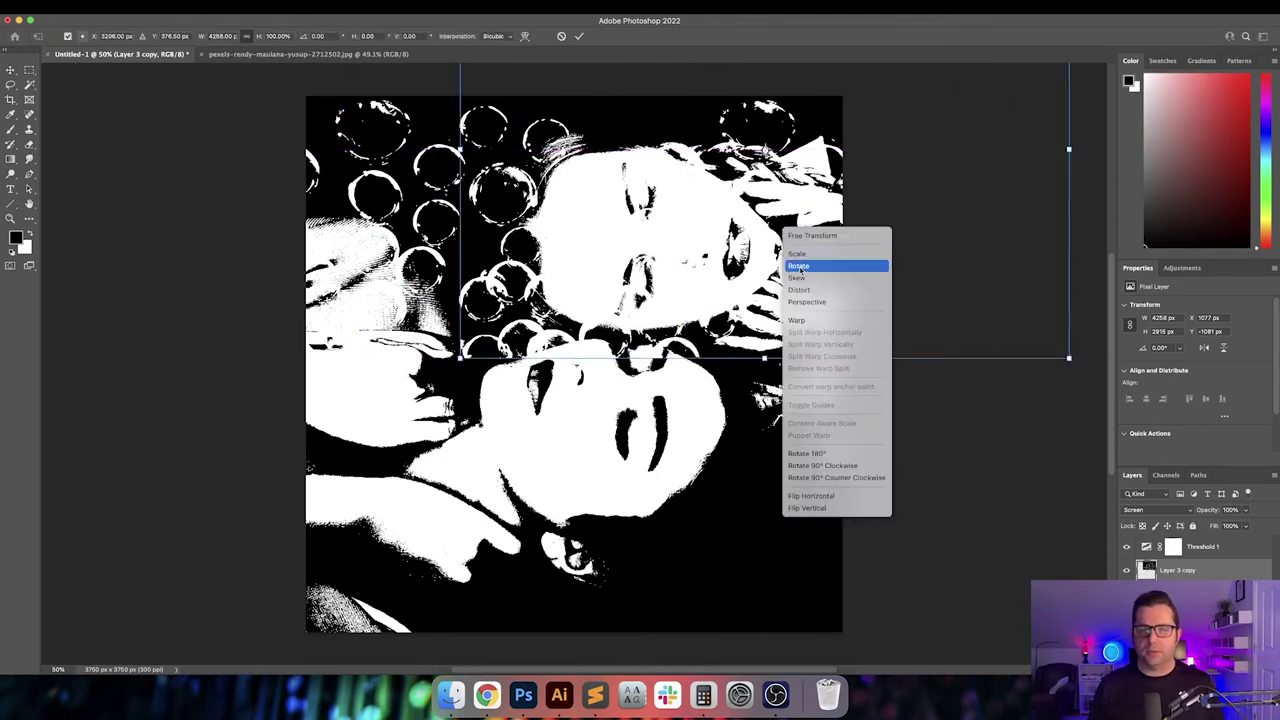
pyautogui.click(845, 493)
pyautogui.press('Return')
pyautogui.press('super+z')
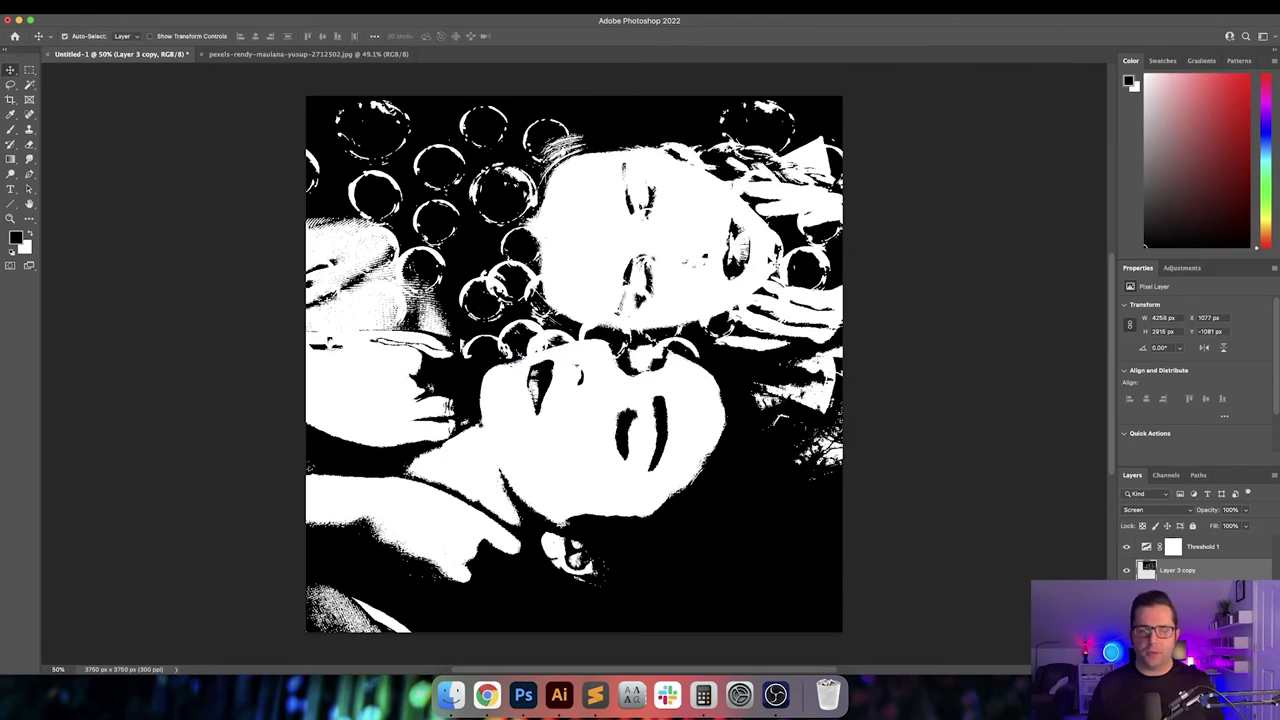
# - Rotate the duplicated bubbles layer 180° with Free Transform
pyautogui.press('super+t')
pyautogui.rightClick(750, 257)
pyautogui.click(802, 494)
pyautogui.press('Return')
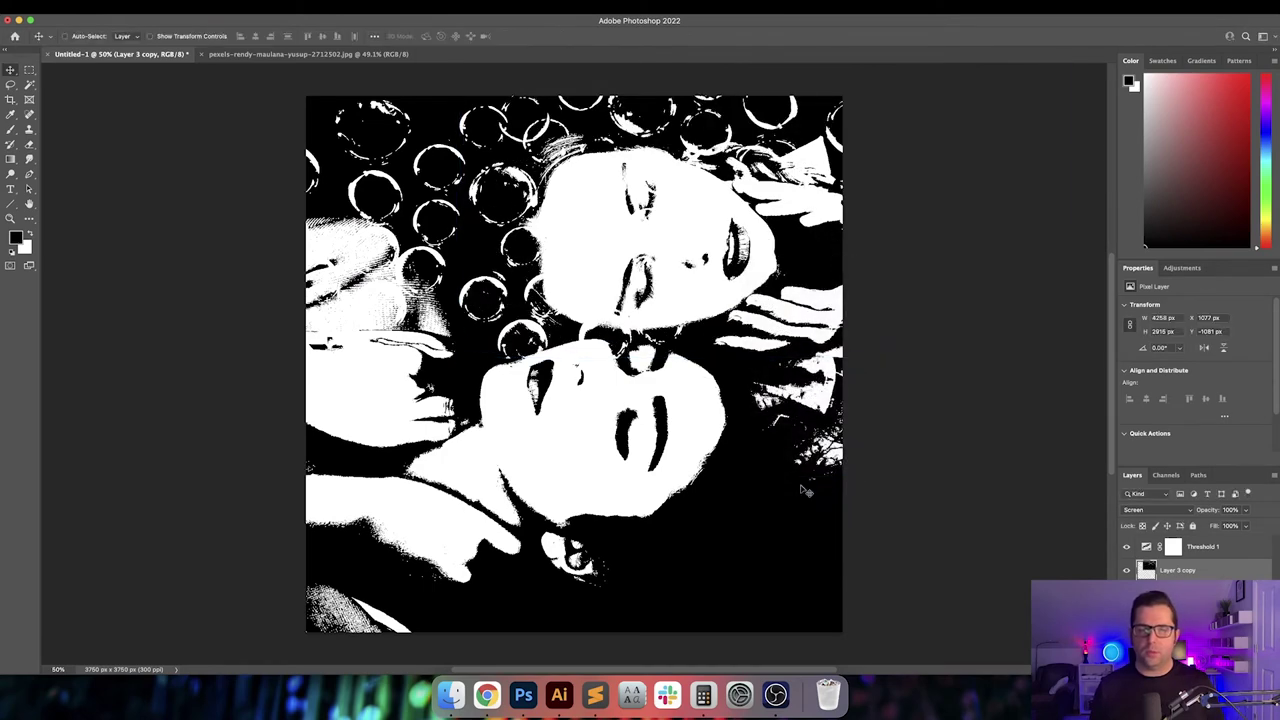
# - Rotate the duplicated bubbles diagonally and position them around the upper woman's braid and hands
pyautogui.moveTo(625, 295); pyautogui.dragTo(670, 295)
pyautogui.press('super+t')
pyautogui.moveTo(1028, 357); pyautogui.dragTo(812, 367)
pyautogui.press('Return')
pyautogui.moveTo(790, 262); pyautogui.dragTo(731, 418)
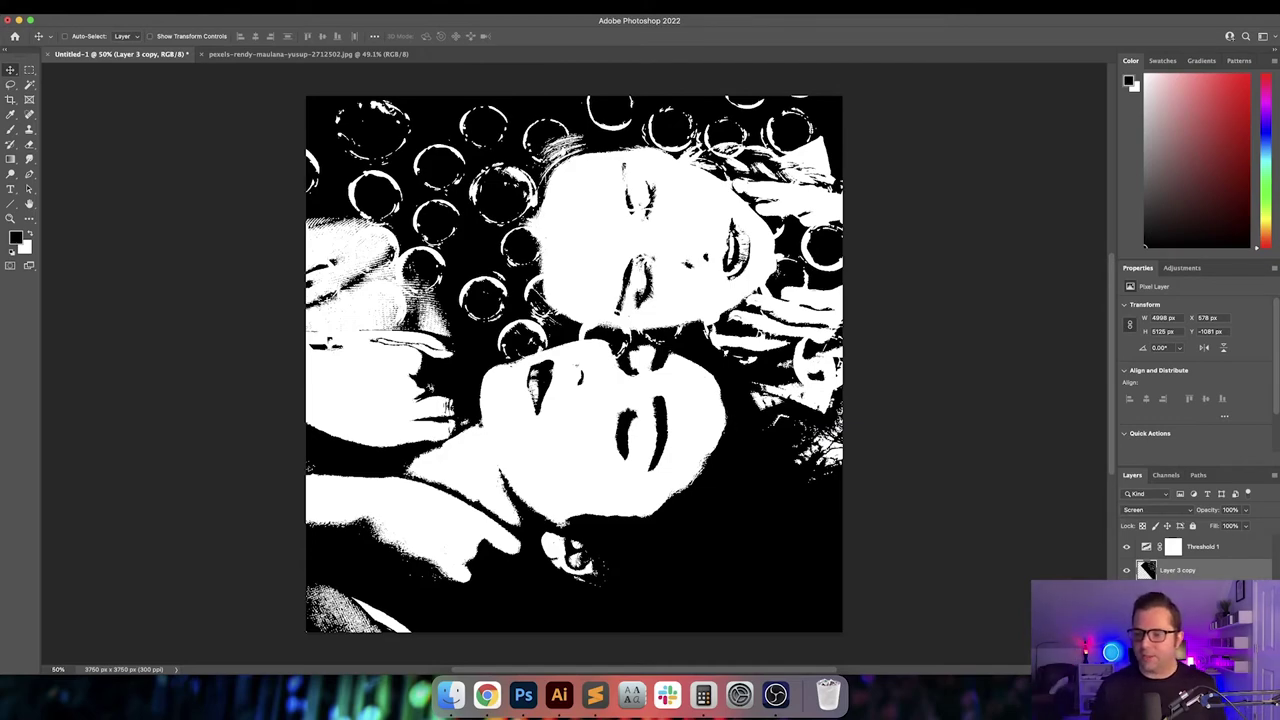
# - Duplicate the original bubbles layer, rotate the copy with Free Transform, and position it over the canvas's lower-right background
pyautogui.click(1178, 593)
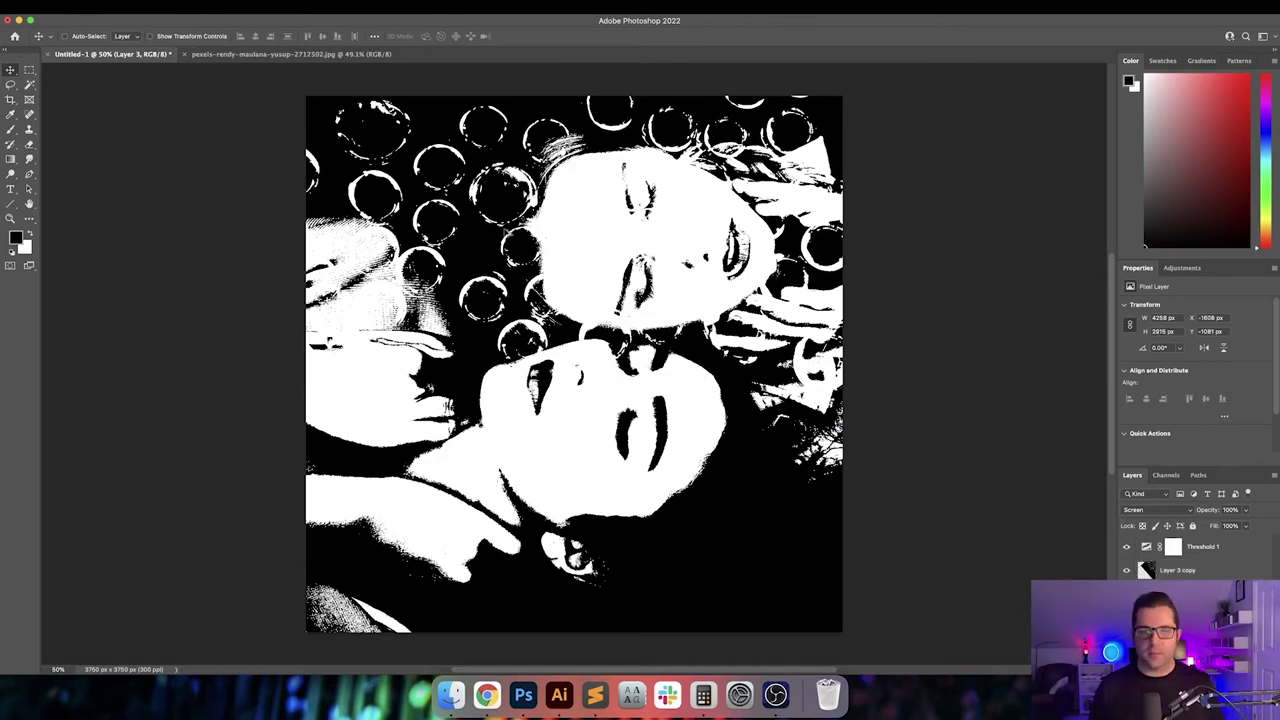
pyautogui.keyDown('alt'); pyautogui.keyDown('shift'); pyautogui.moveTo(505, 230); pyautogui.dragTo(505, 556); pyautogui.keyUp('shift'); pyautogui.keyUp('alt')
pyautogui.press('super+t')
pyautogui.moveTo(690, 268); pyautogui.dragTo(468, 250)
pyautogui.press('Return')
pyautogui.moveTo(501, 371); pyautogui.dragTo(758, 508)
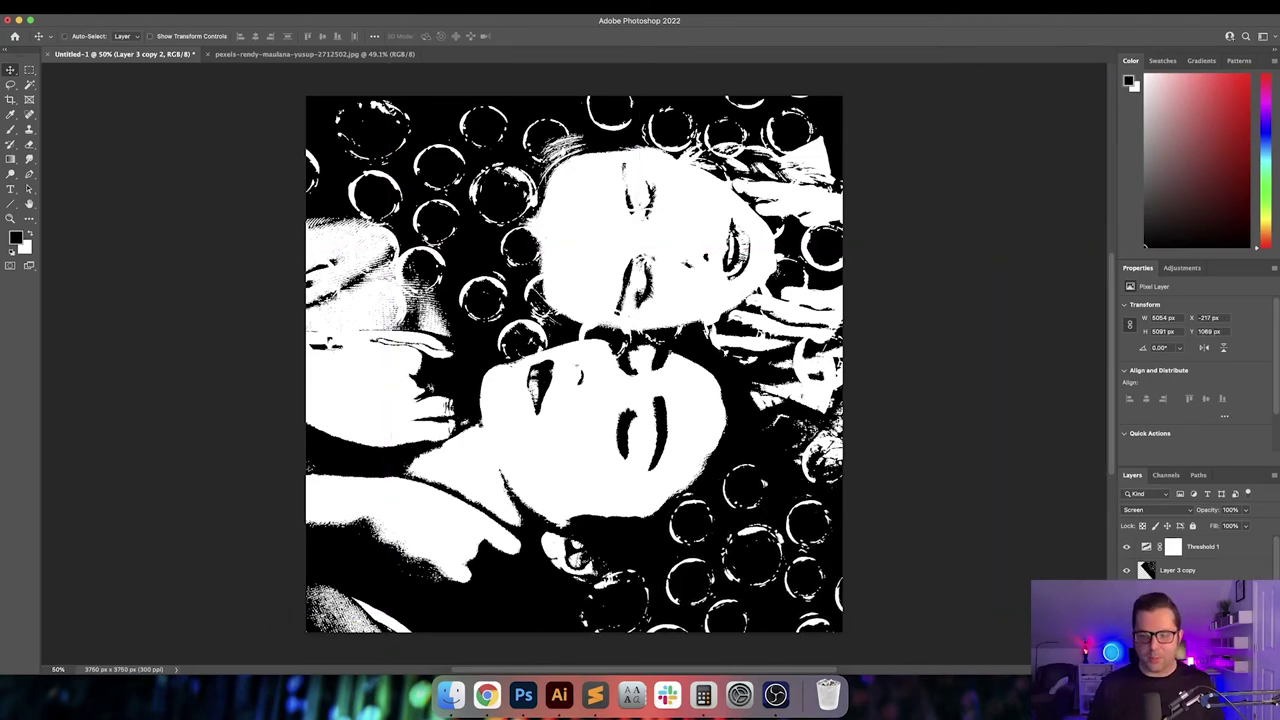
# - Place a rotated duplicate of the bubbles over the canvas's lower-left area and erase the overlapping bubbles below the lower woman's head
pyautogui.keyDown('alt'); pyautogui.moveTo(773, 528); pyautogui.dragTo(384, 462); pyautogui.keyUp('alt')
pyautogui.press('super+t')
pyautogui.moveTo(622, 172); pyautogui.dragTo(29, 270)
pyautogui.moveTo(260, 547); pyautogui.dragTo(302, 547)
pyautogui.press('Return')
pyautogui.moveTo(529, 374)
pyautogui.mouseDown()
pyautogui.moveTo(566, 394)
pyautogui.moveTo(558, 403)
pyautogui.moveTo(610, 400)
pyautogui.moveTo(611, 421)
pyautogui.mouseUp()
pyautogui.press('e')
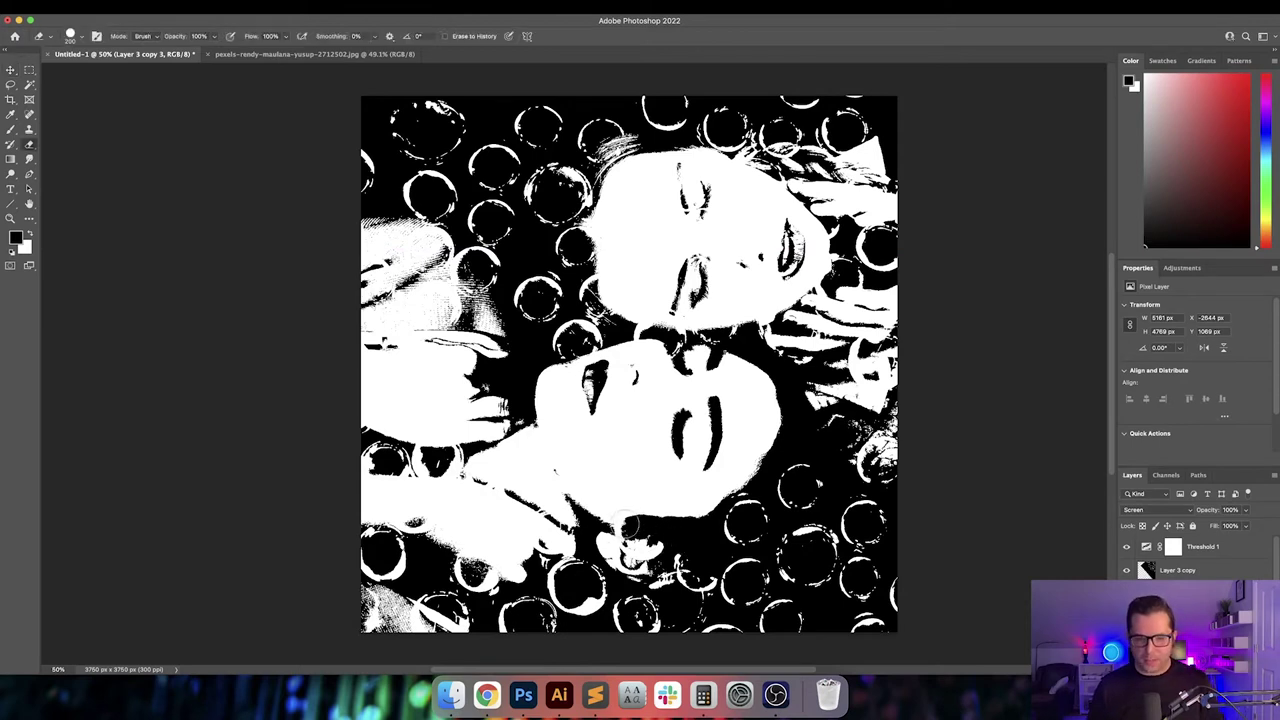
pyautogui.moveTo(623, 527)
pyautogui.mouseDown()
pyautogui.moveTo(660, 539)
pyautogui.moveTo(681, 552)
pyautogui.moveTo(703, 580)
pyautogui.mouseUp()
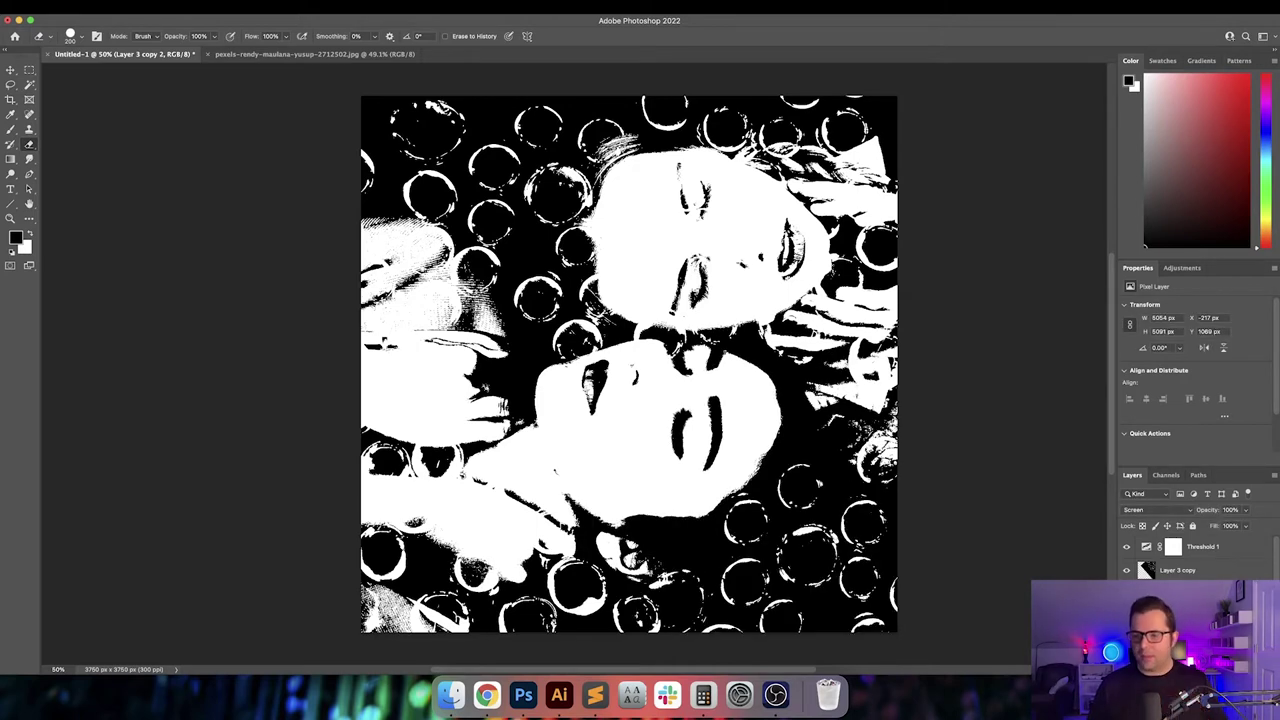
# - Toggle the visibility of the individual bubbles layers to examine which part of the artwork each one covers
pyautogui.click(1176, 571)
pyautogui.click(1128, 571)
pyautogui.click(1128, 571)
pyautogui.click(1176, 594)
pyautogui.click(1127, 594)
pyautogui.click(1127, 594)
pyautogui.click(1127, 618)
pyautogui.click(1127, 618)
pyautogui.click(1127, 642)
pyautogui.click(1127, 642)
pyautogui.click(1127, 642)
pyautogui.click(1127, 594)
pyautogui.click(1127, 642)
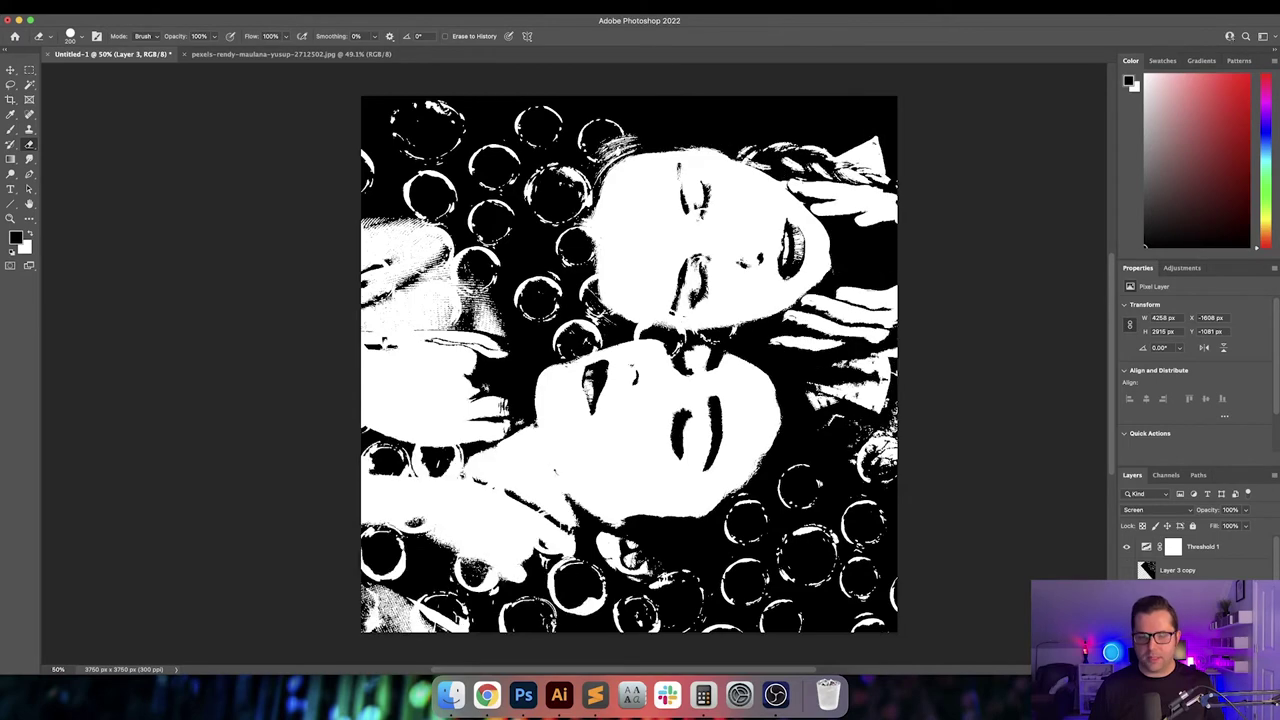
pyautogui.click(1127, 594)
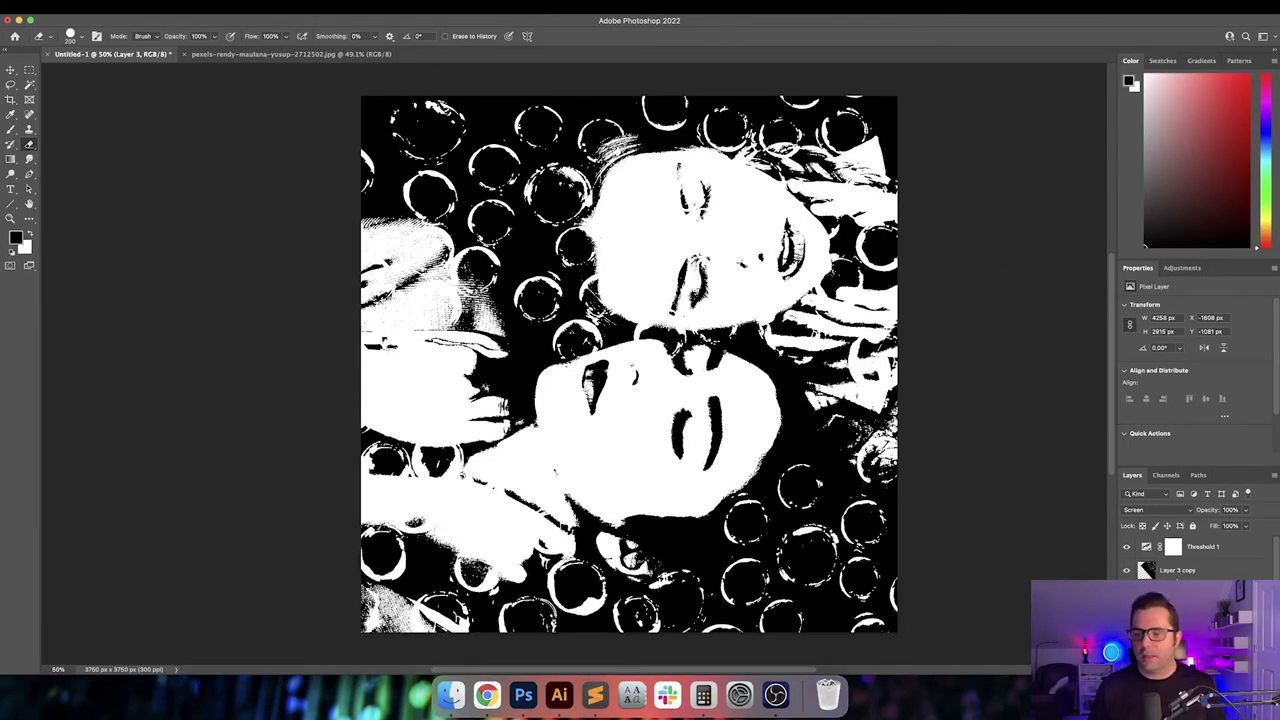
pyautogui.click(1127, 571)
pyautogui.click(1127, 571)
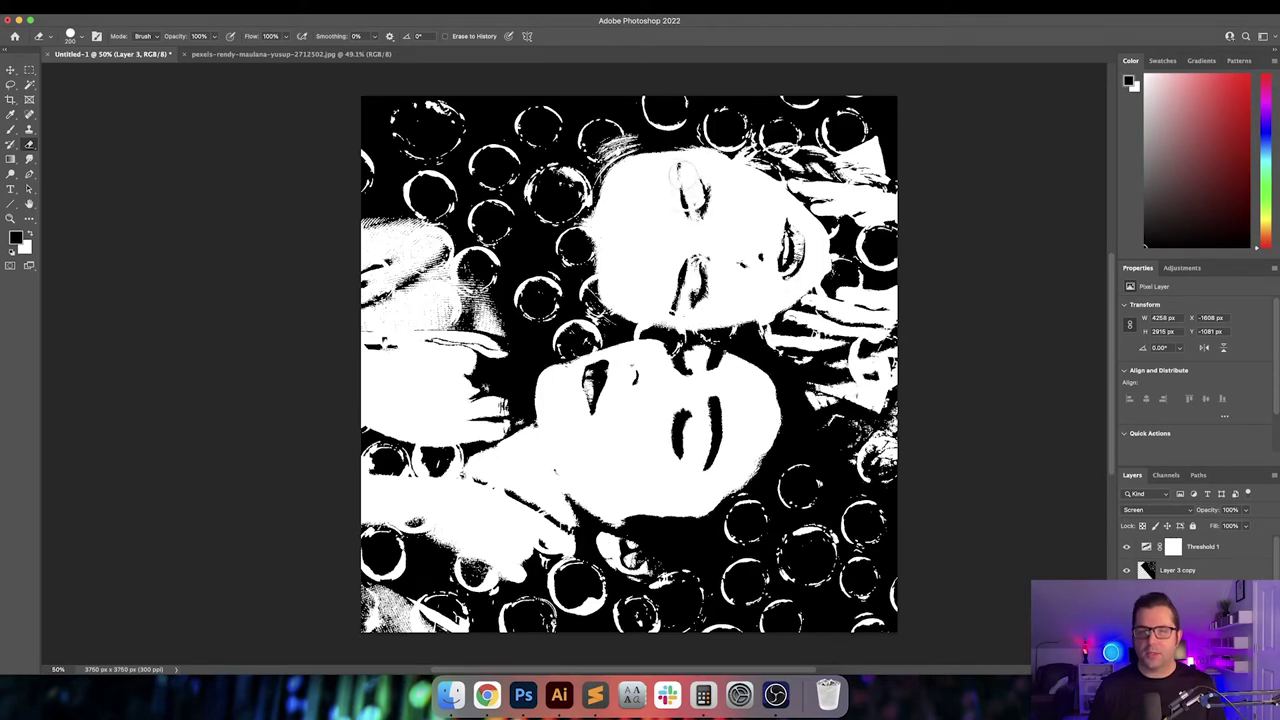
# - Erase the bubble marks that overlap the upper woman's facial features from the bubbles layers
pyautogui.moveTo(704, 257)
pyautogui.mouseDown()
pyautogui.moveTo(665, 300)
pyautogui.moveTo(693, 302)
pyautogui.moveTo(669, 317)
pyautogui.moveTo(688, 331)
pyautogui.mouseUp()
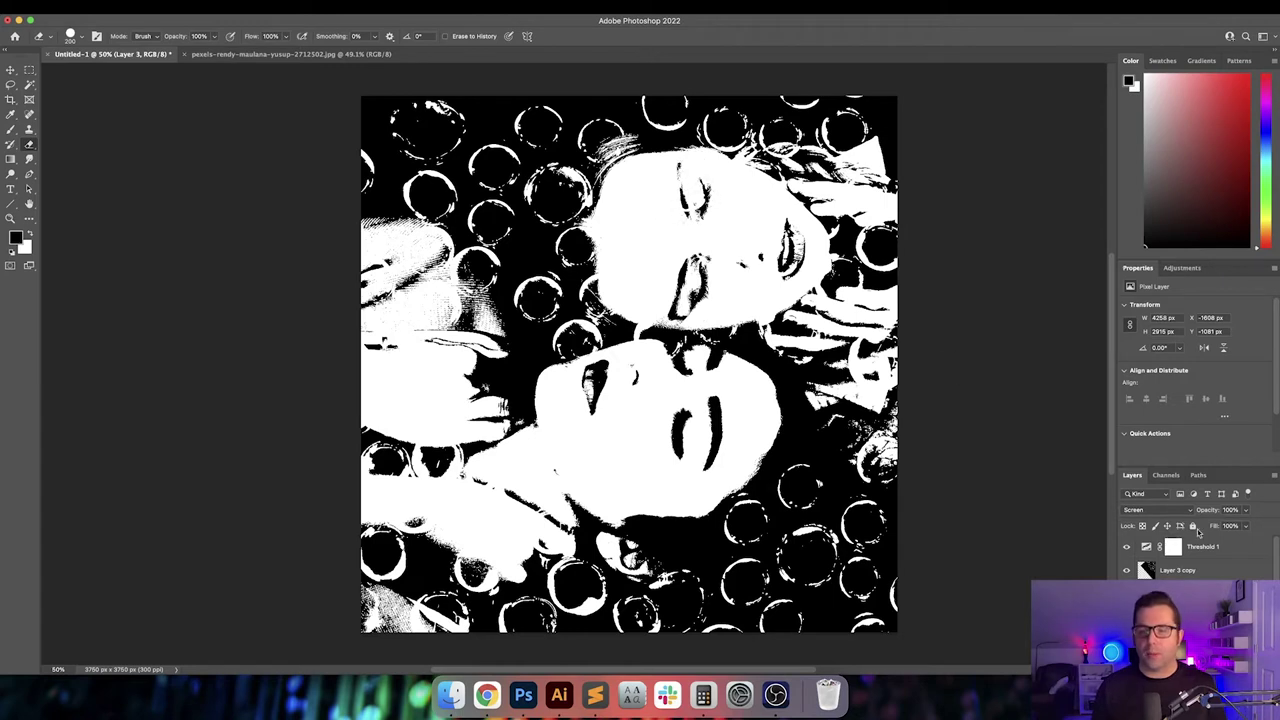
pyautogui.click(1178, 594)
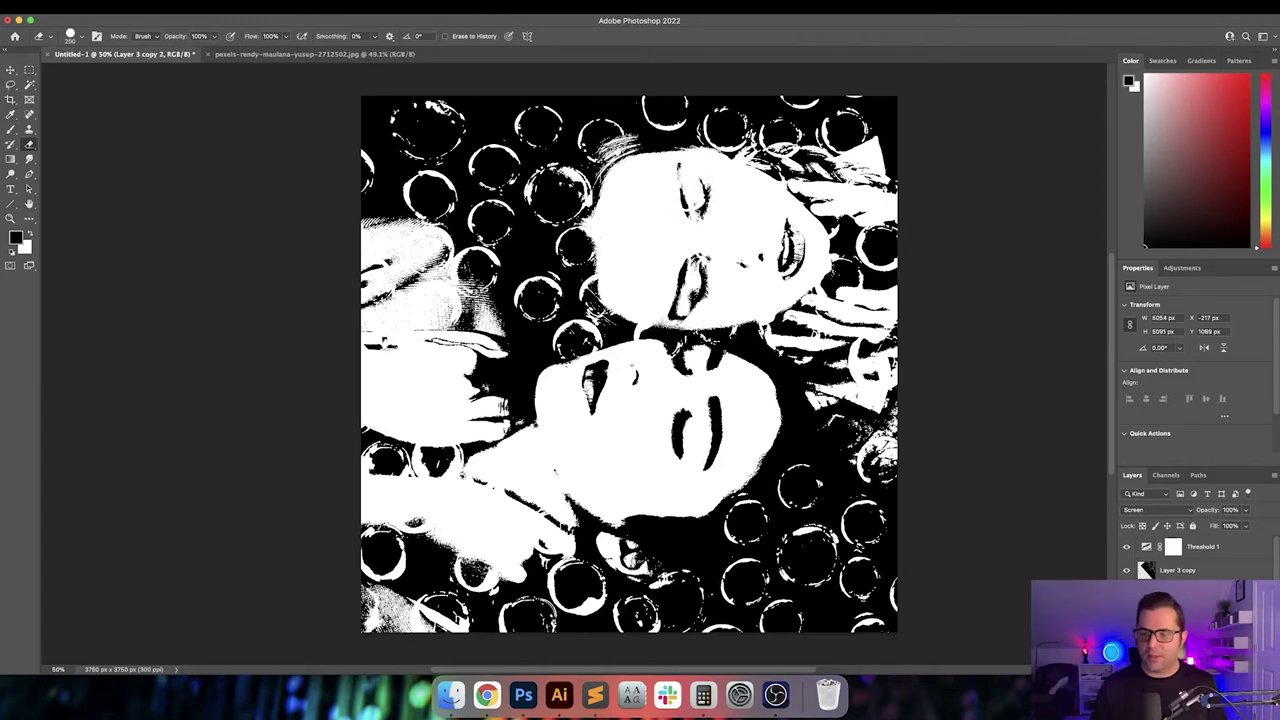
pyautogui.click(1178, 570)
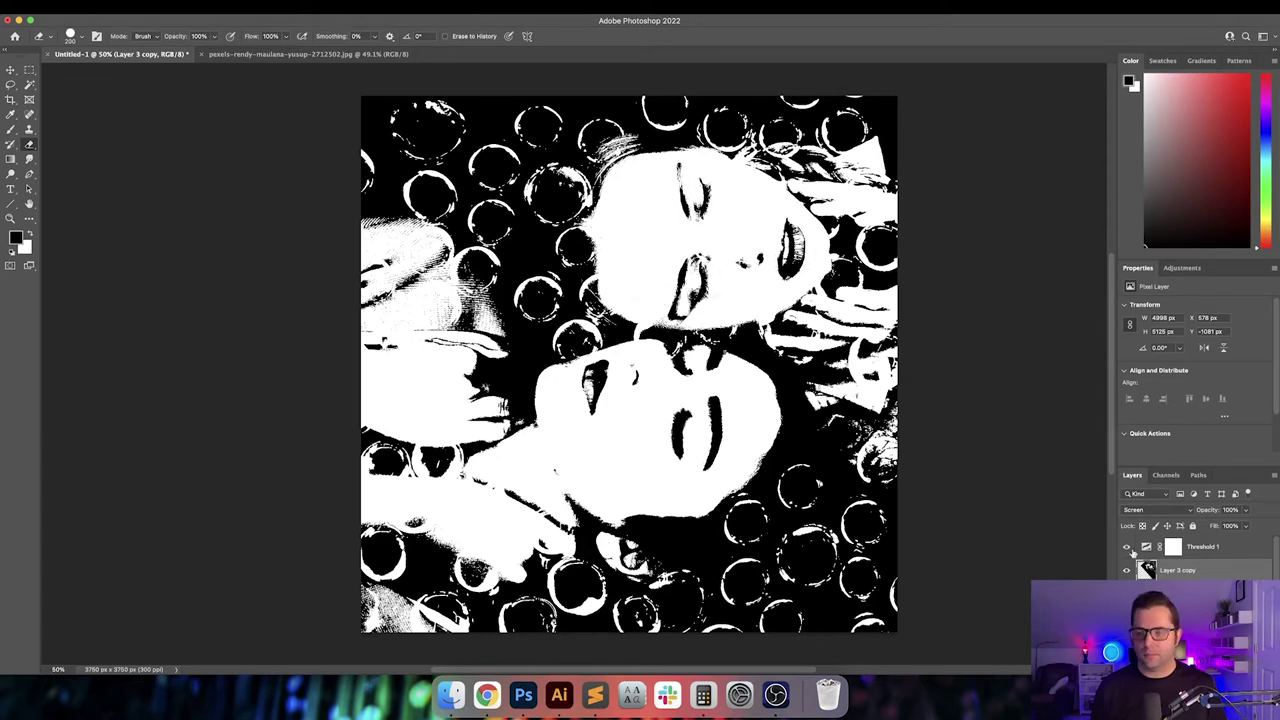
pyautogui.press('super+j')
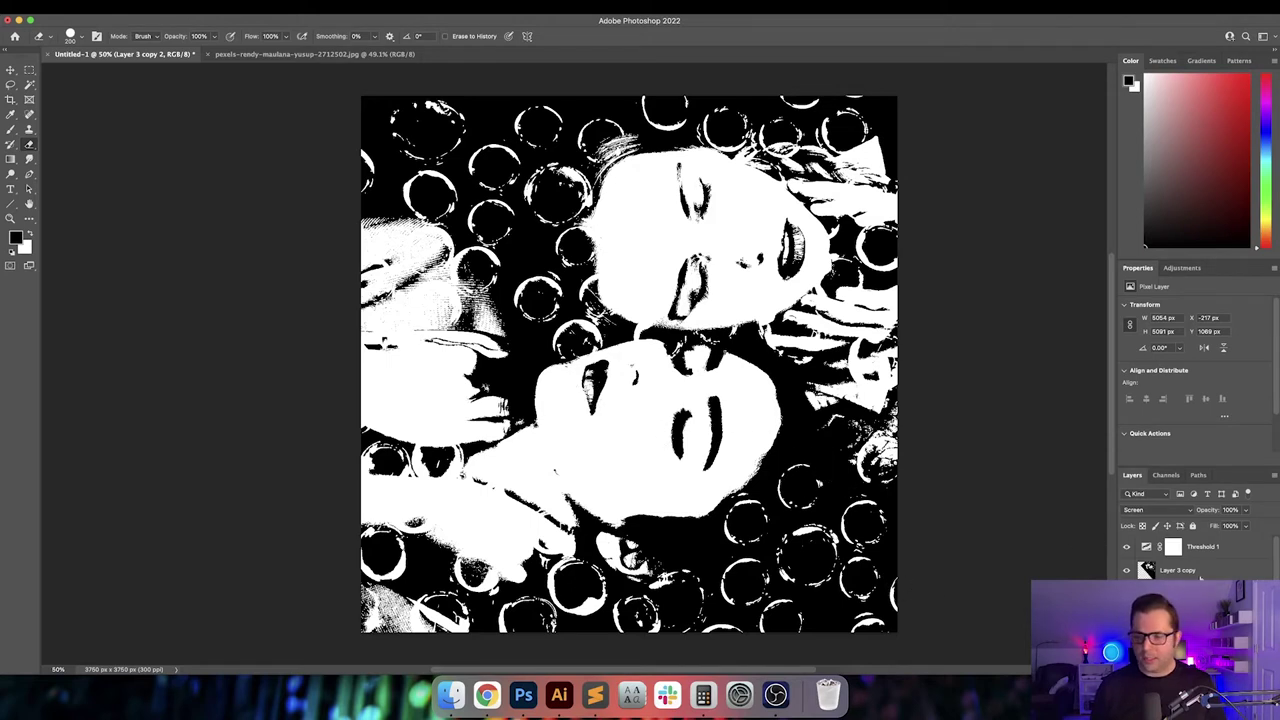
# - Paint black with an enlarged brush on the photo layer over the ear detail below the lower woman's head
pyautogui.scroll(-2, 1190, 570)
pyautogui.click(1180, 601)
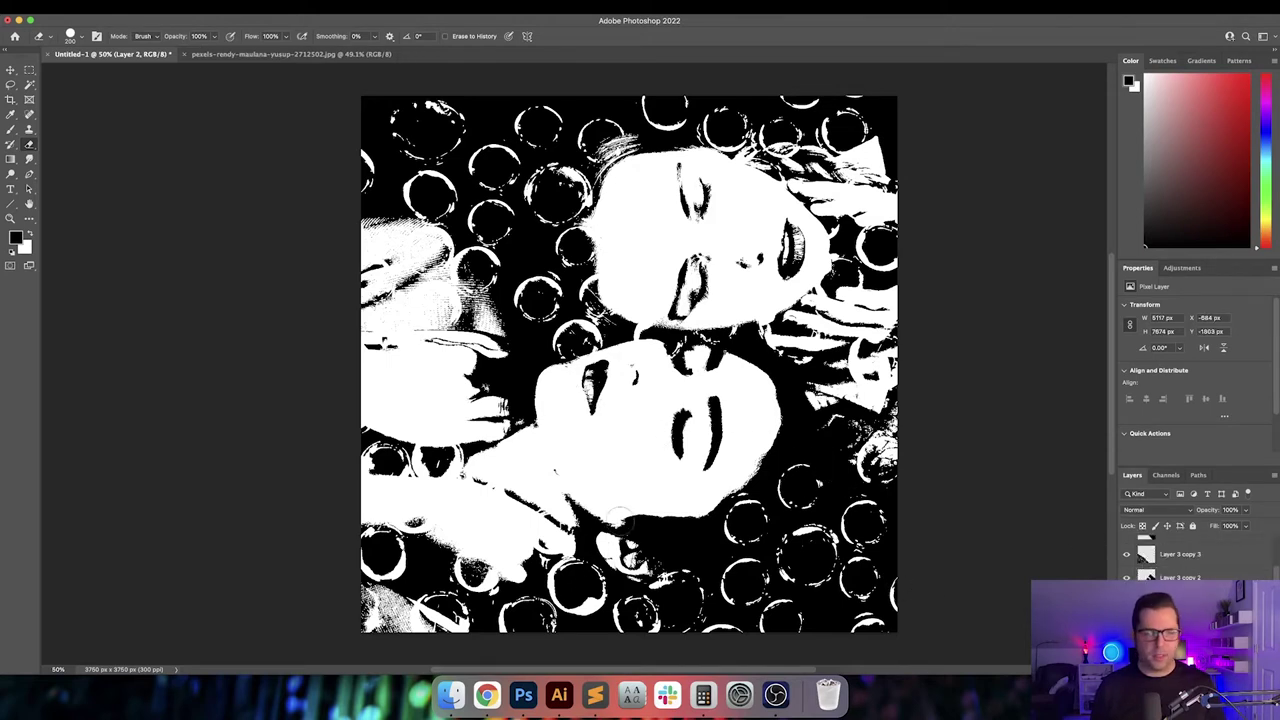
pyautogui.press('b')
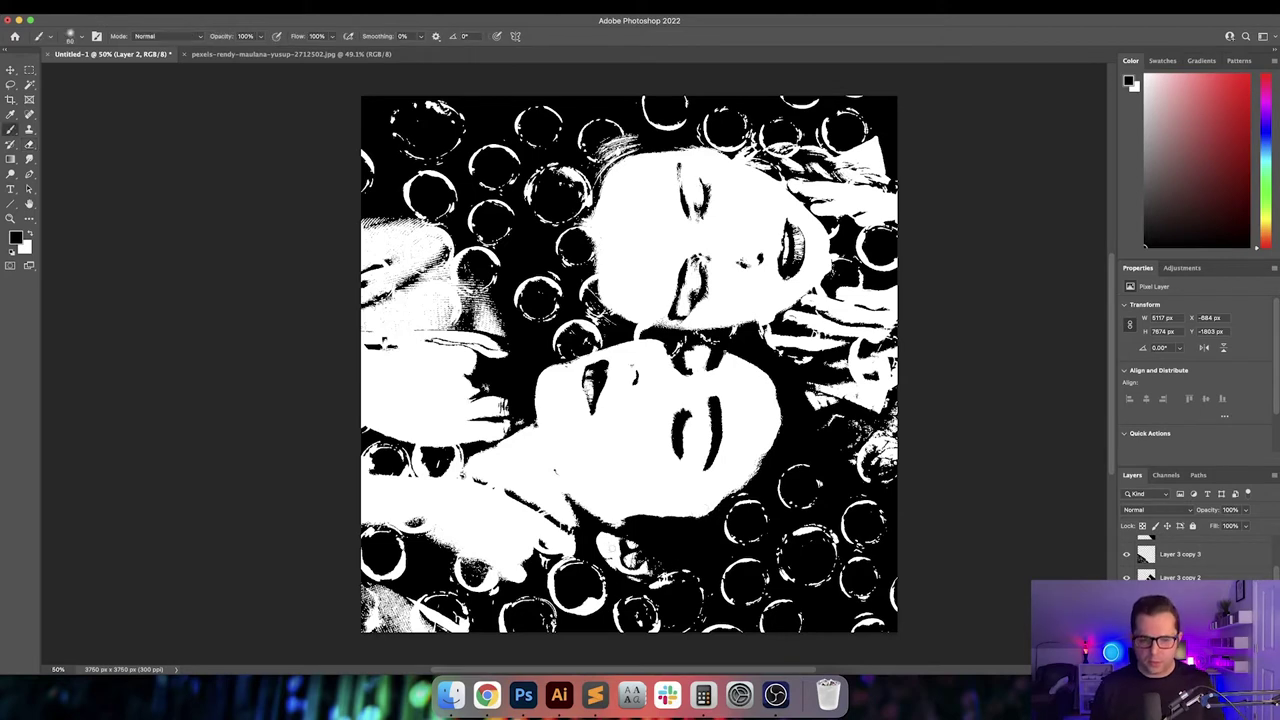
pyautogui.press(']')
pyautogui.press(']')
pyautogui.press(']')
pyautogui.moveTo(631, 549); pyautogui.dragTo(633, 554)
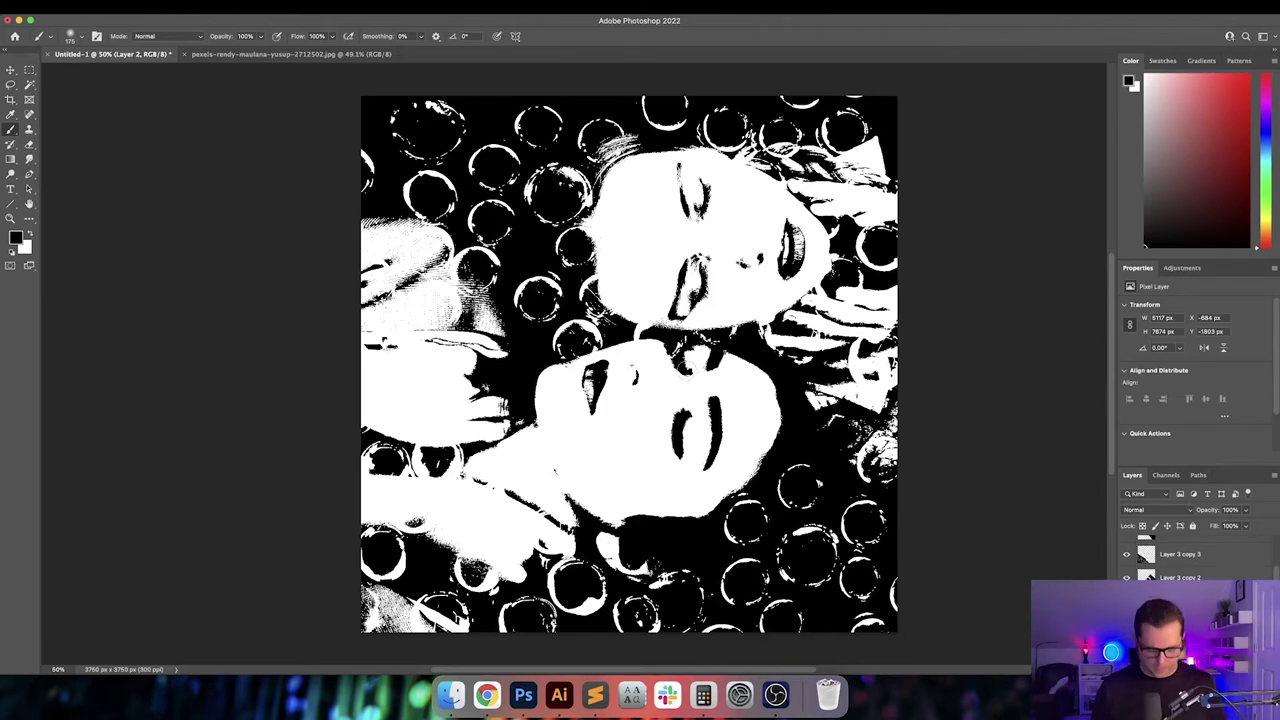
# - Merge all the bubbles layers into a single layer named Bubbles with the Screen blend mode
pyautogui.press('v')
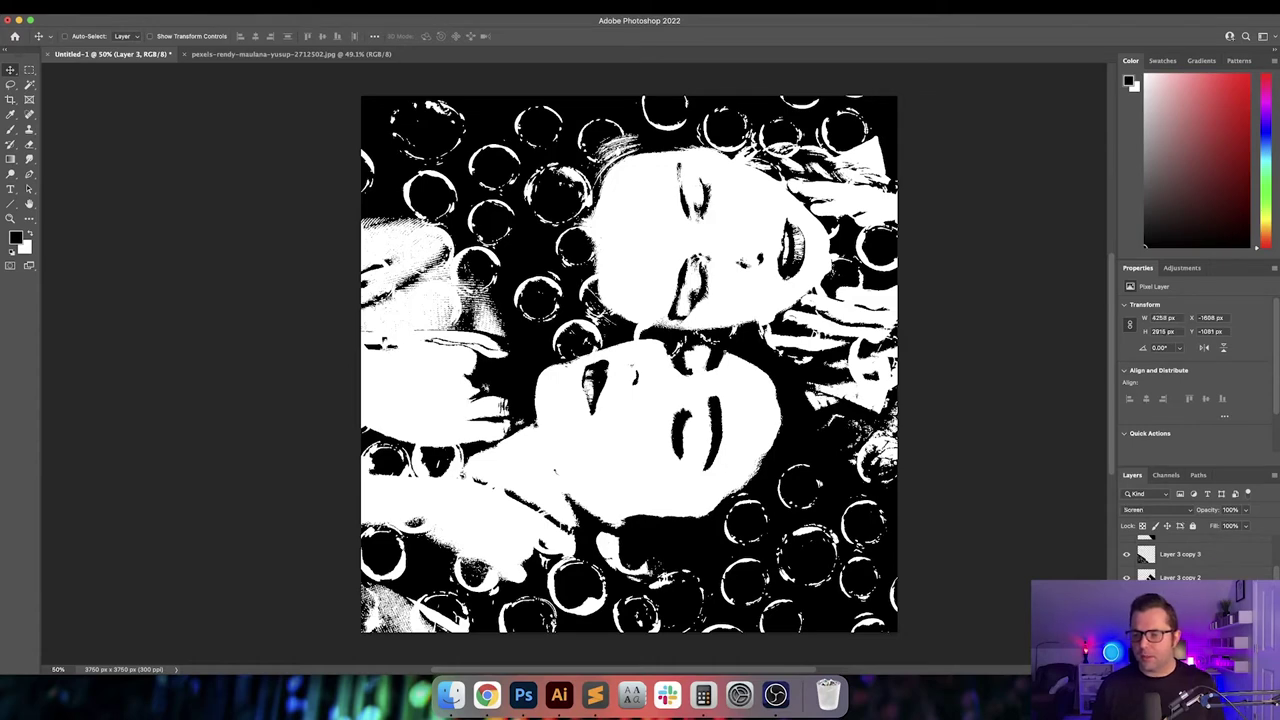
pyautogui.scroll(3, 1190, 555)
pyautogui.click(1202, 568)
pyautogui.click(1155, 510)
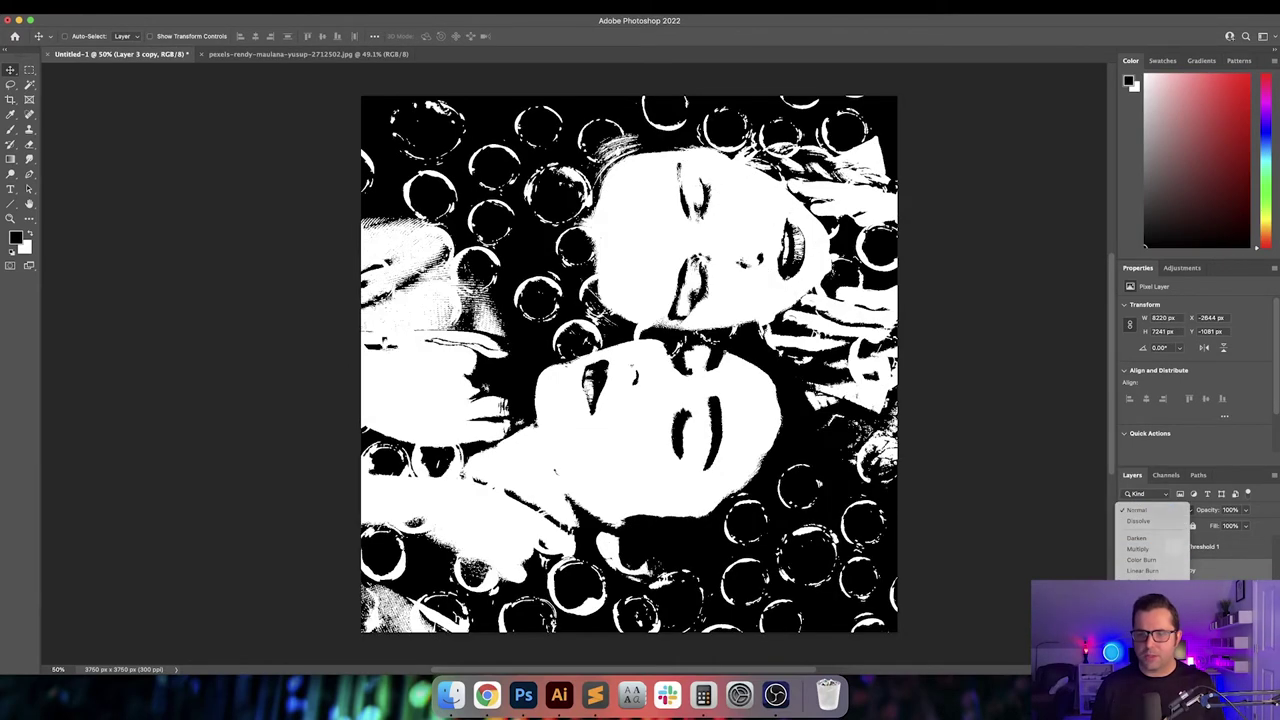
pyautogui.click(1140, 610)
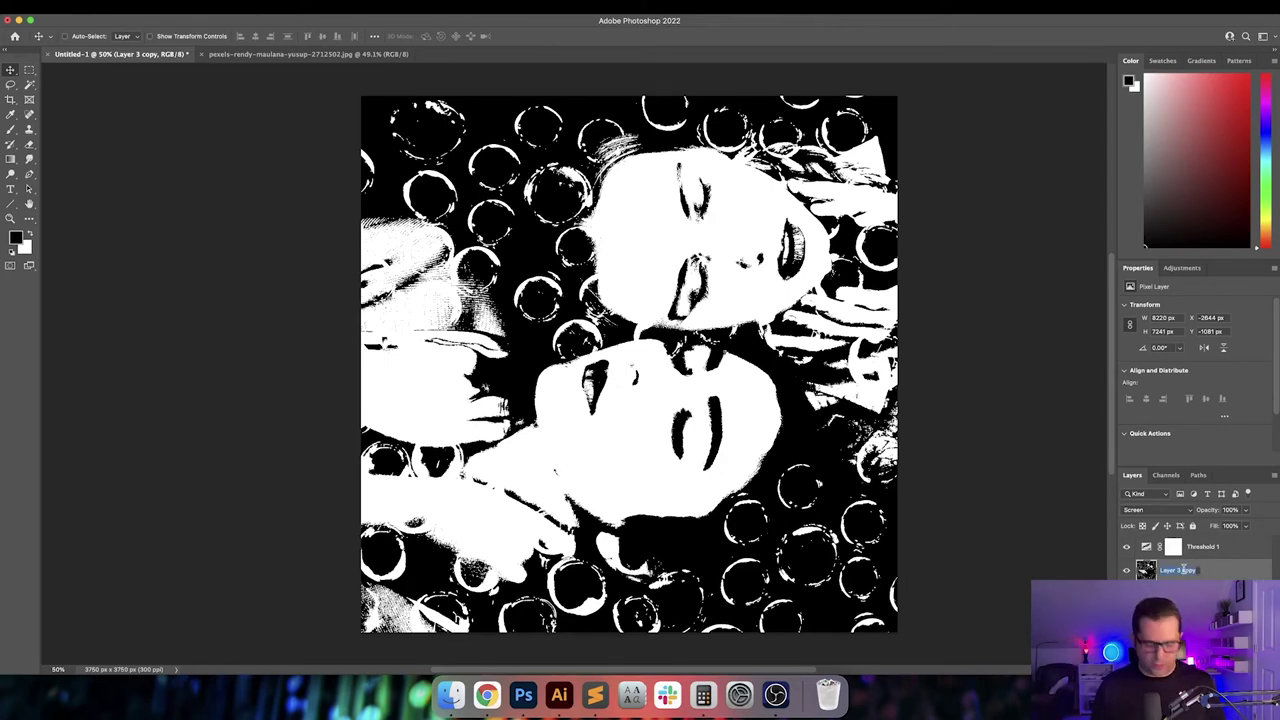
pyautogui.write('Bubbles')
pyautogui.press('Return')
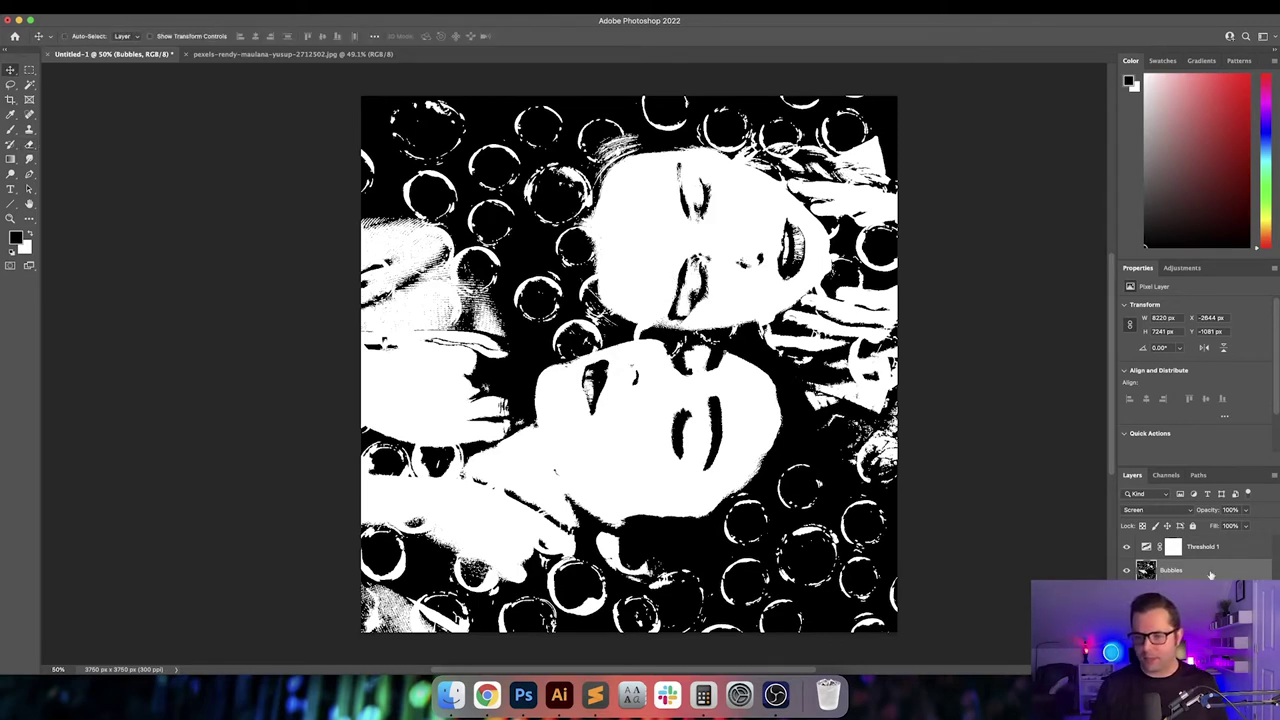
# - Apply a Gaussian Blur with a 2-pixel radius to the photo layer of the two women
pyautogui.click(1242, 549)
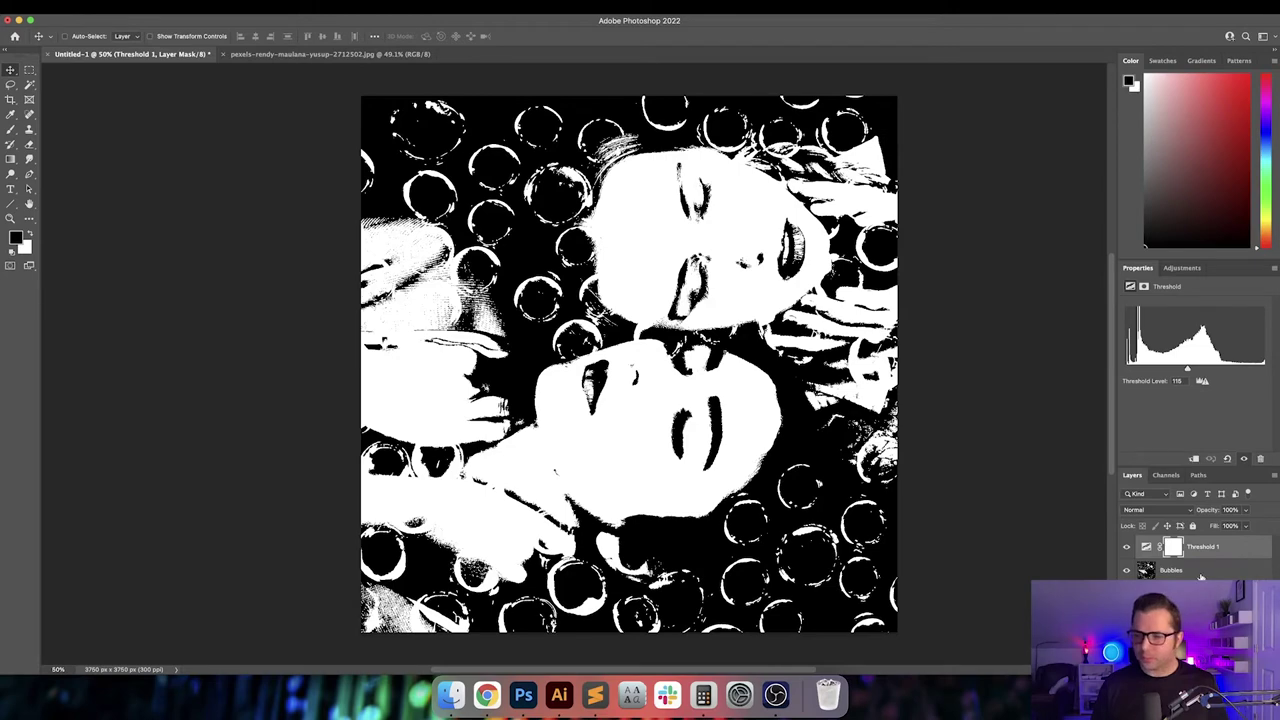
pyautogui.click(1205, 594)
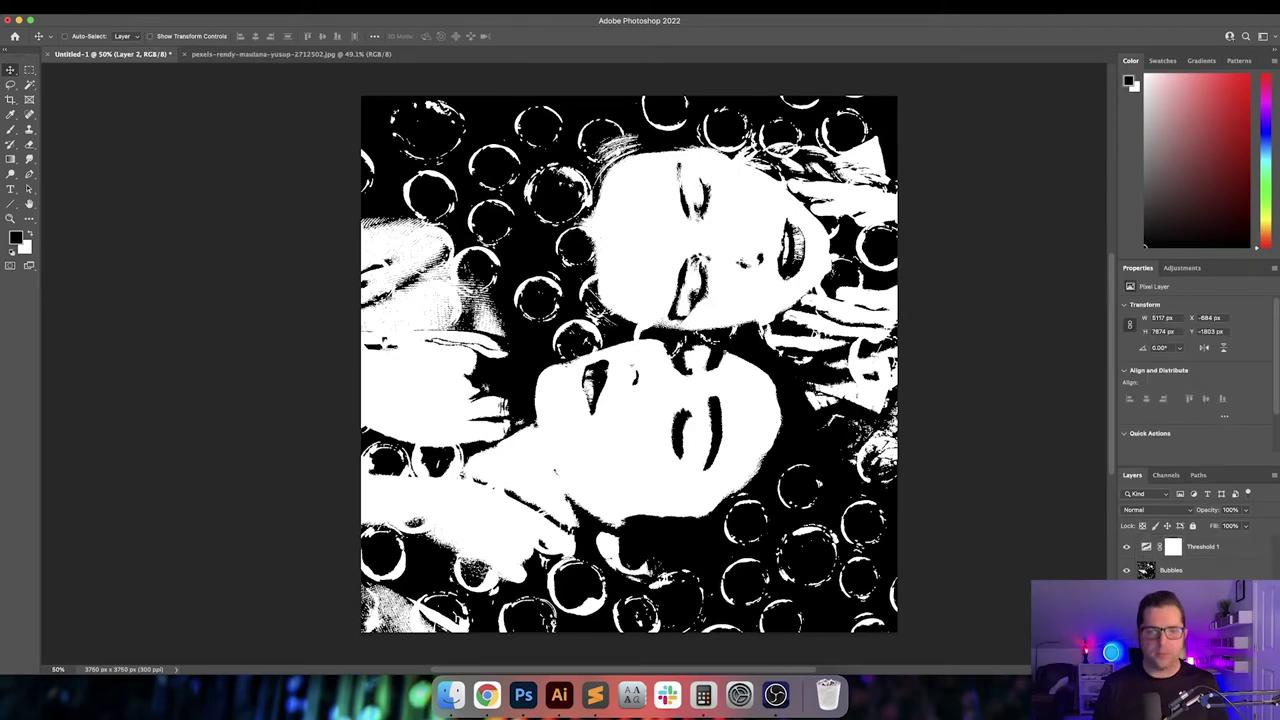
pyautogui.press('super+plus')
pyautogui.press('super+plus')
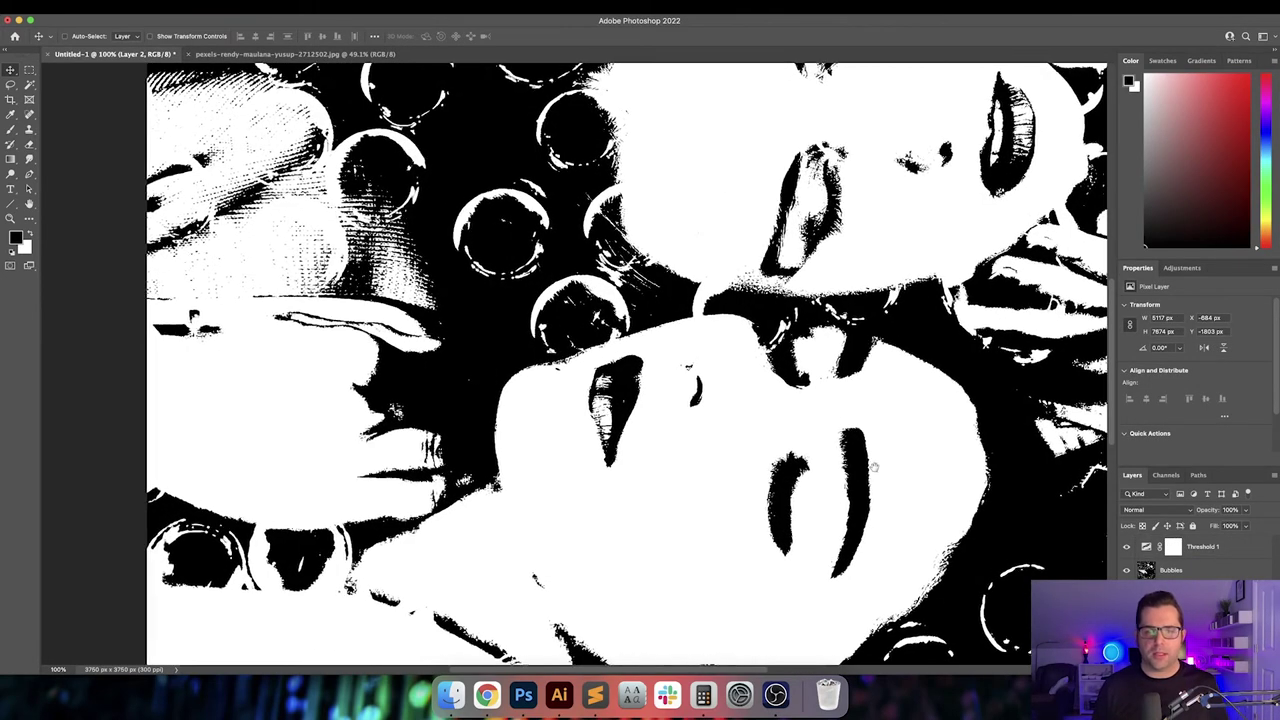
pyautogui.hscroll(3, 589, 366)
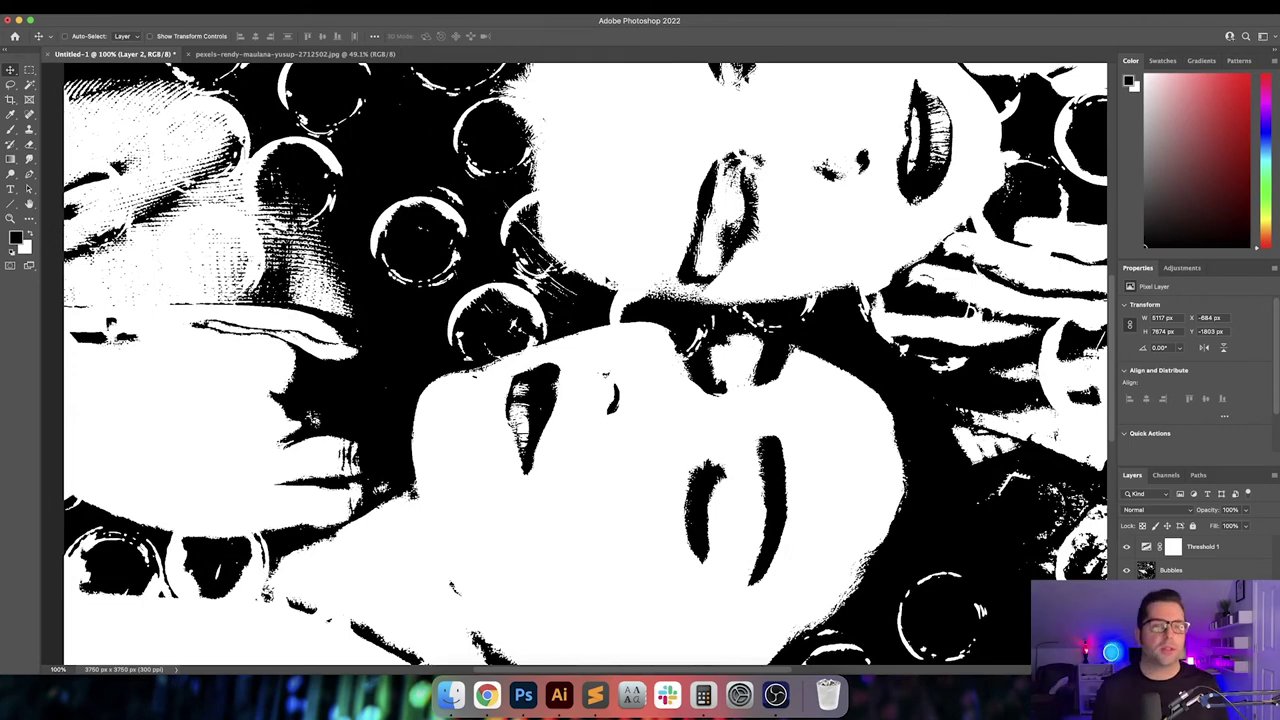
pyautogui.click(268, 8)
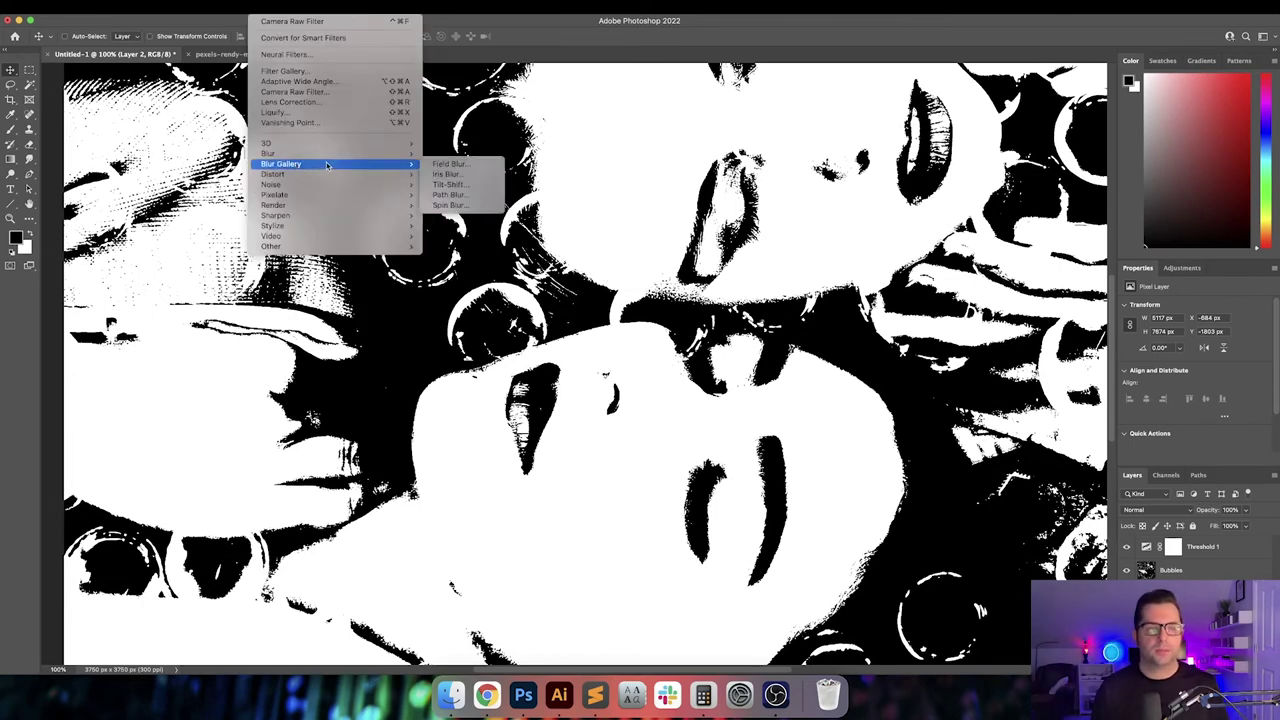
pyautogui.moveTo(335, 154)
pyautogui.click(474, 194)
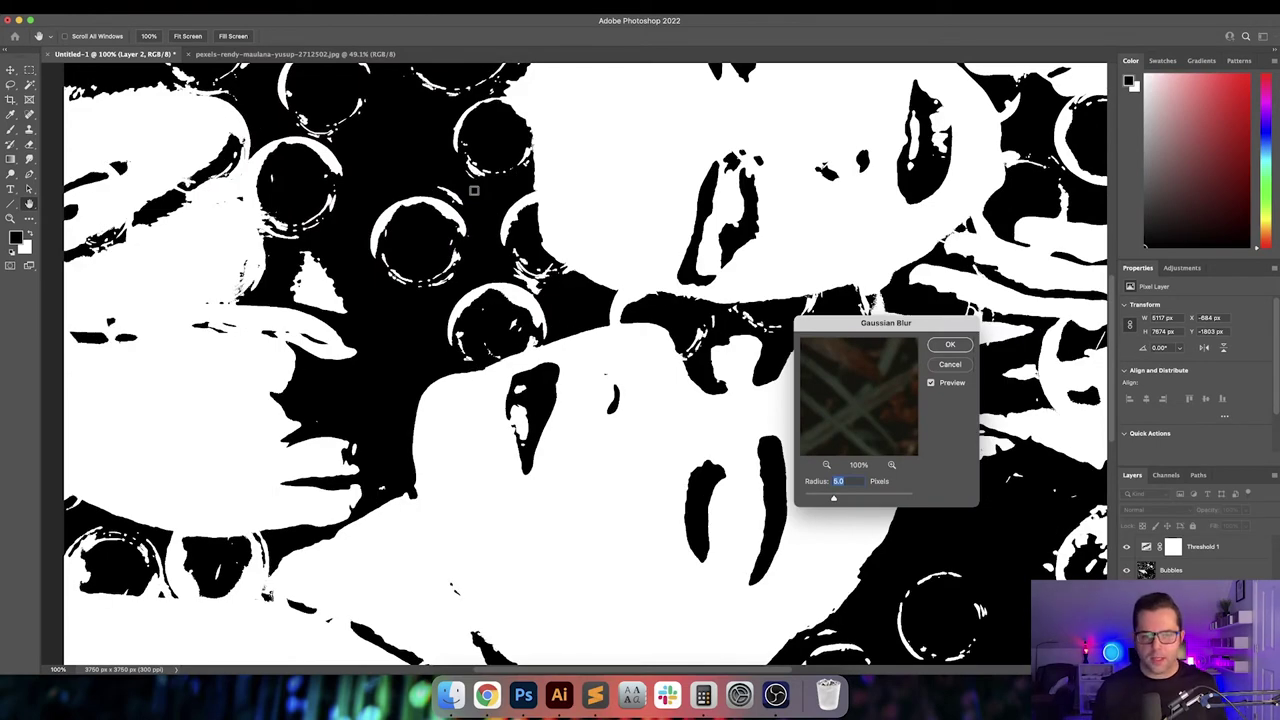
pyautogui.write('2')
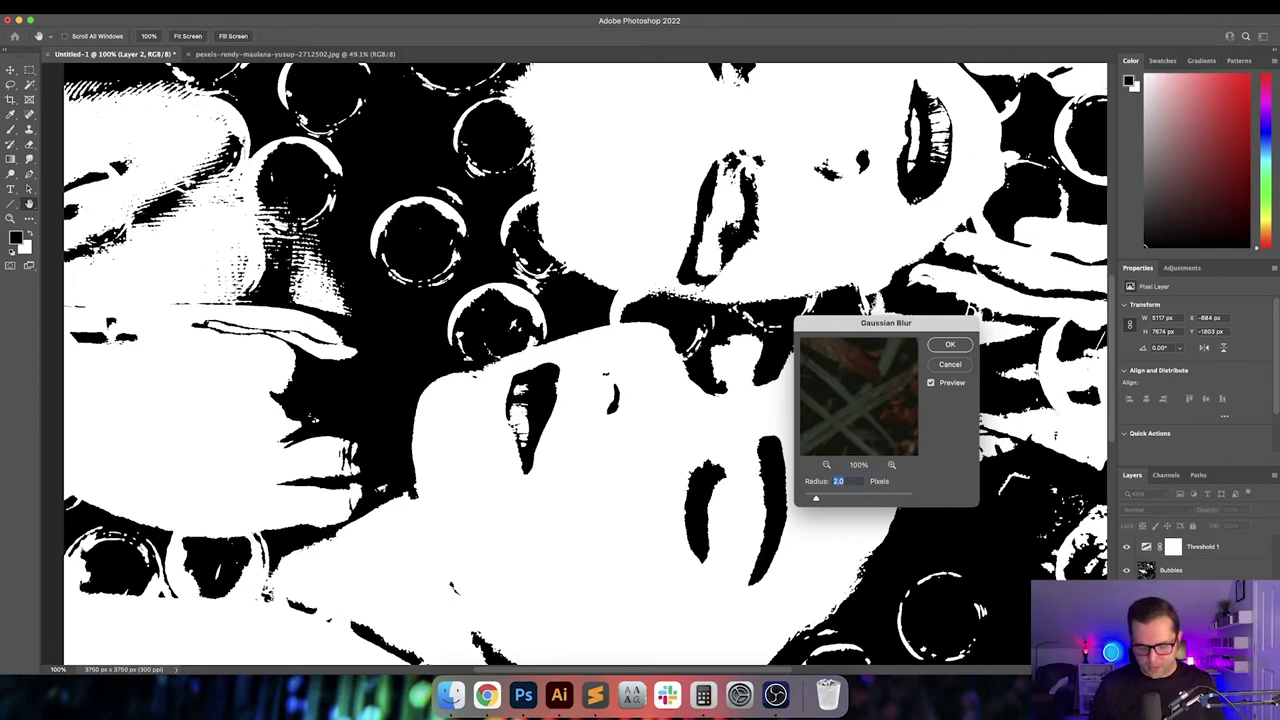
pyautogui.press('Return')
pyautogui.press('super+0')
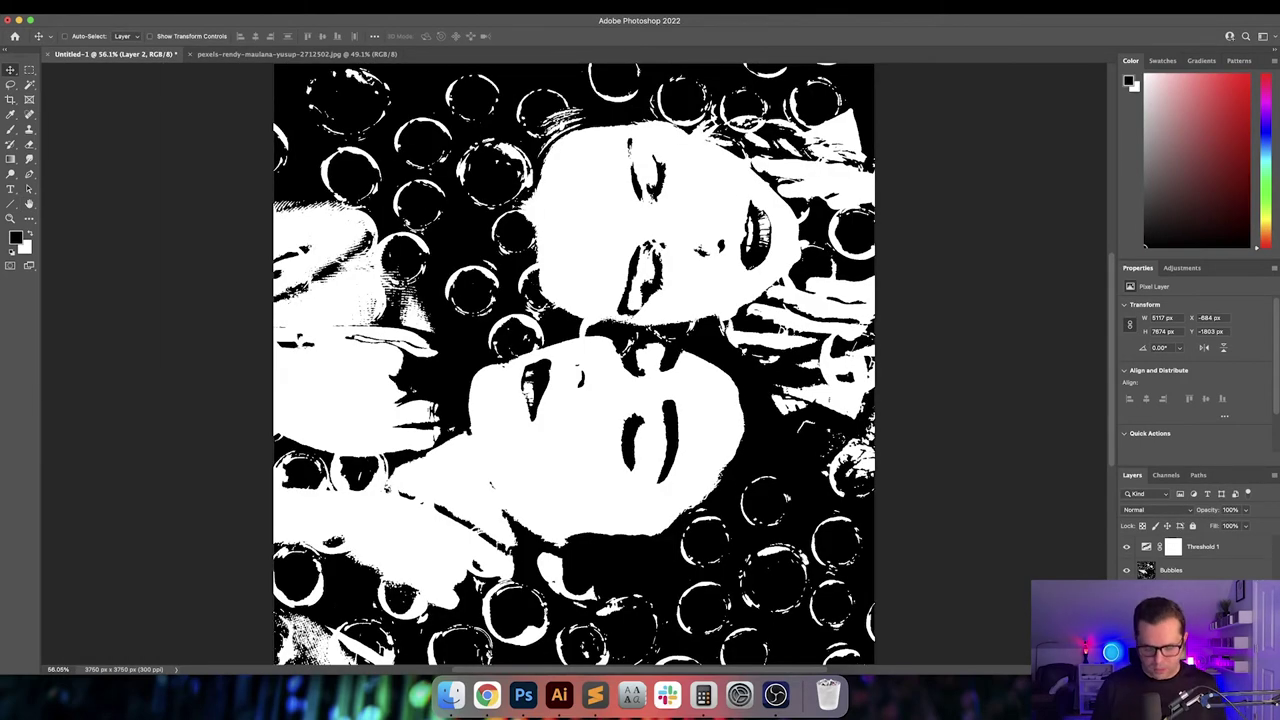
pyautogui.press('super+minus')
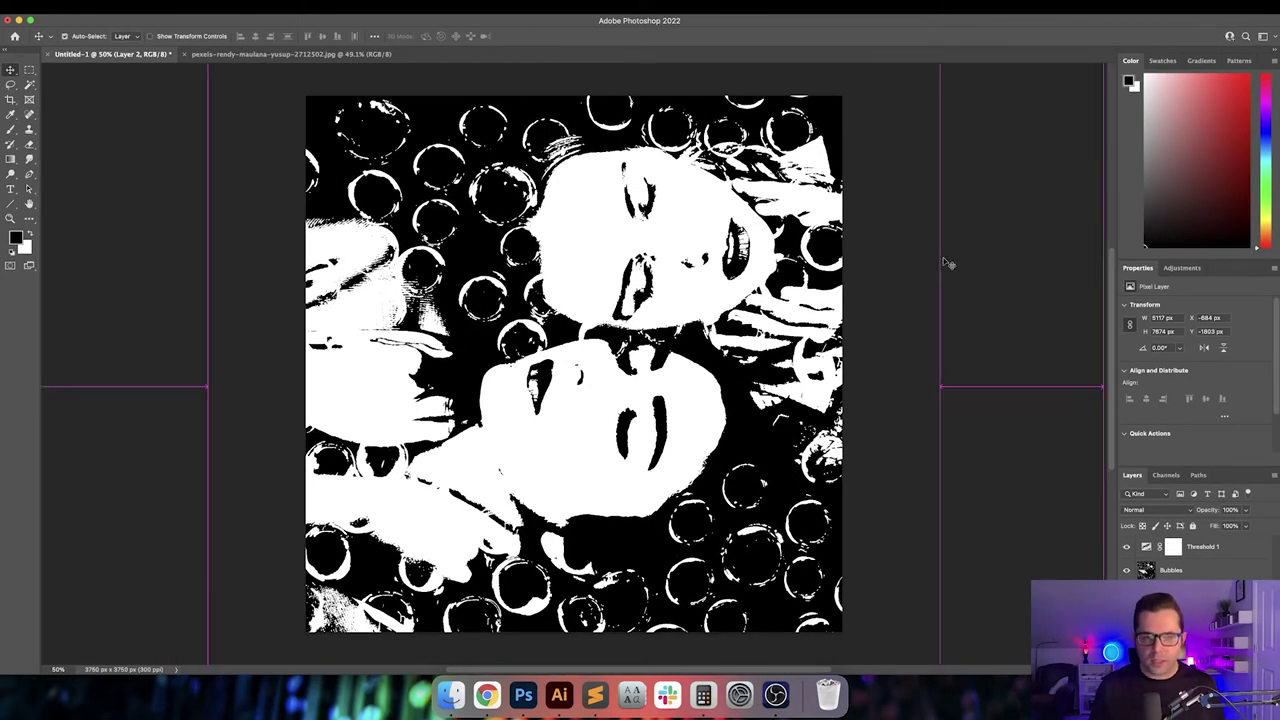
pyautogui.press('super+z')
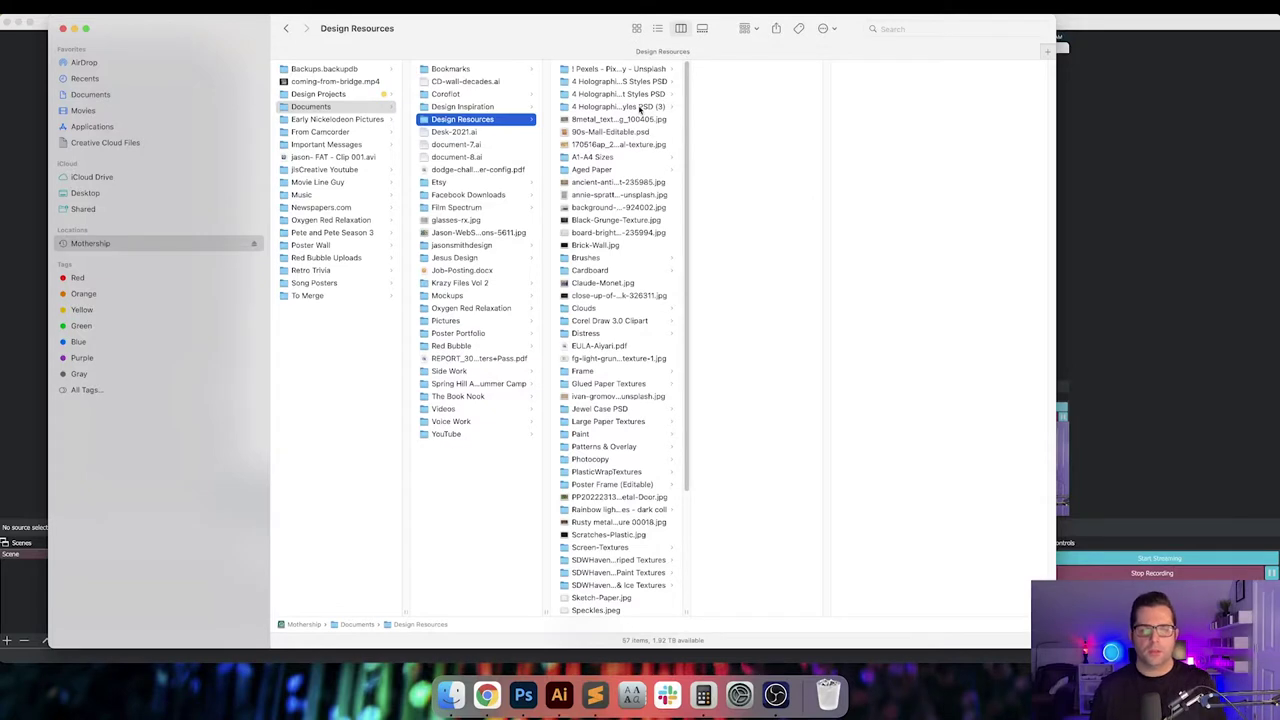
# - Open the Grungy Canvas.PNG texture from the Aged Paper folder in Design Resources
pyautogui.press('Right')
pyautogui.press('Down')
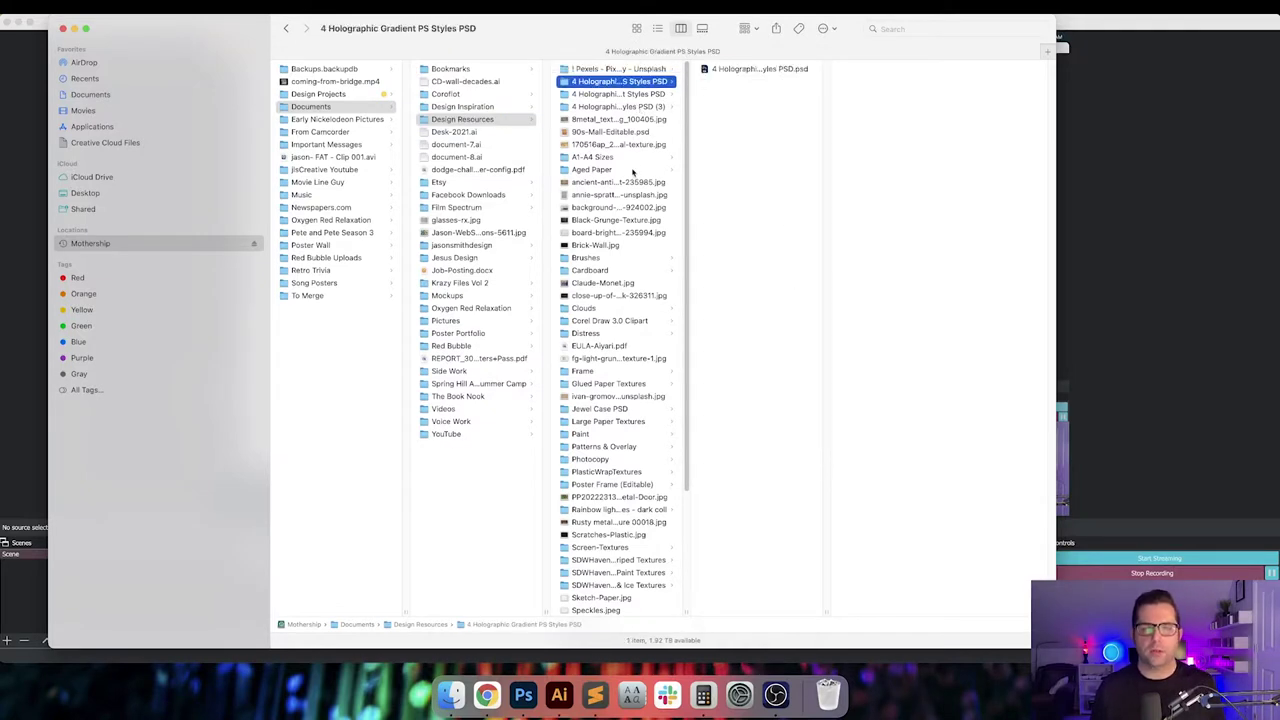
pyautogui.click(634, 184)
pyautogui.click(664, 169)
pyautogui.click(753, 170)
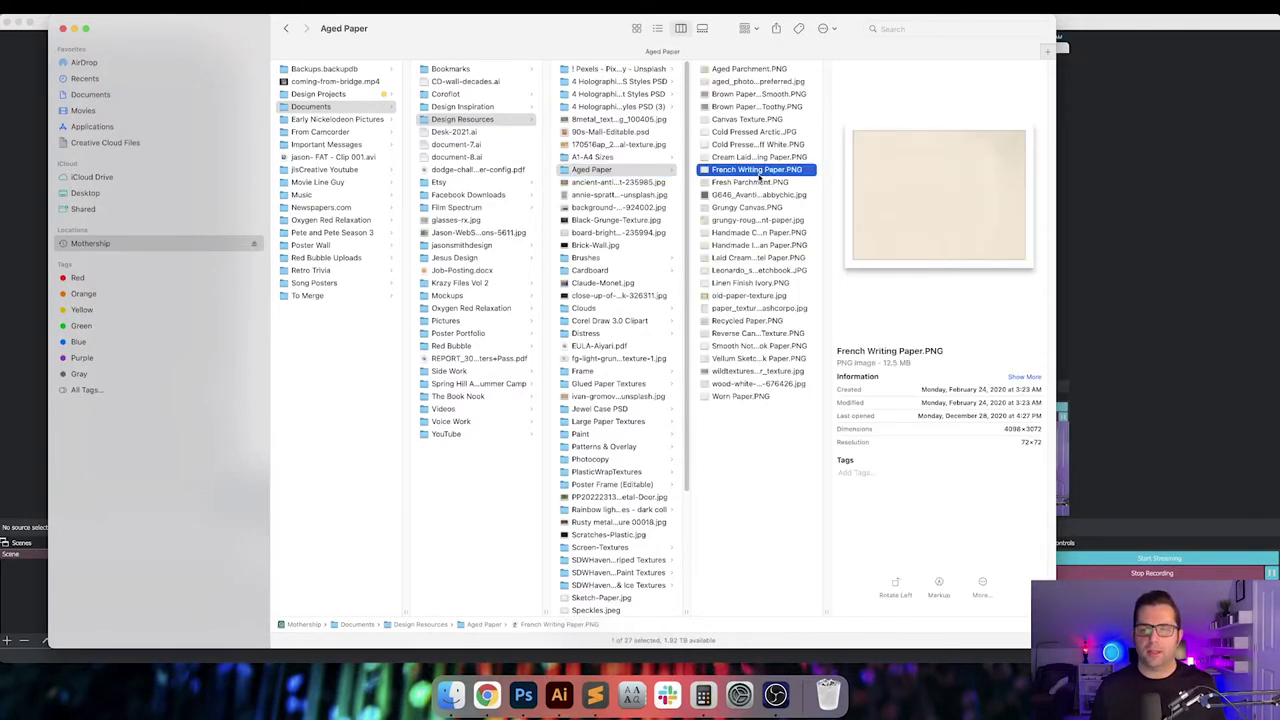
pyautogui.press('Down')
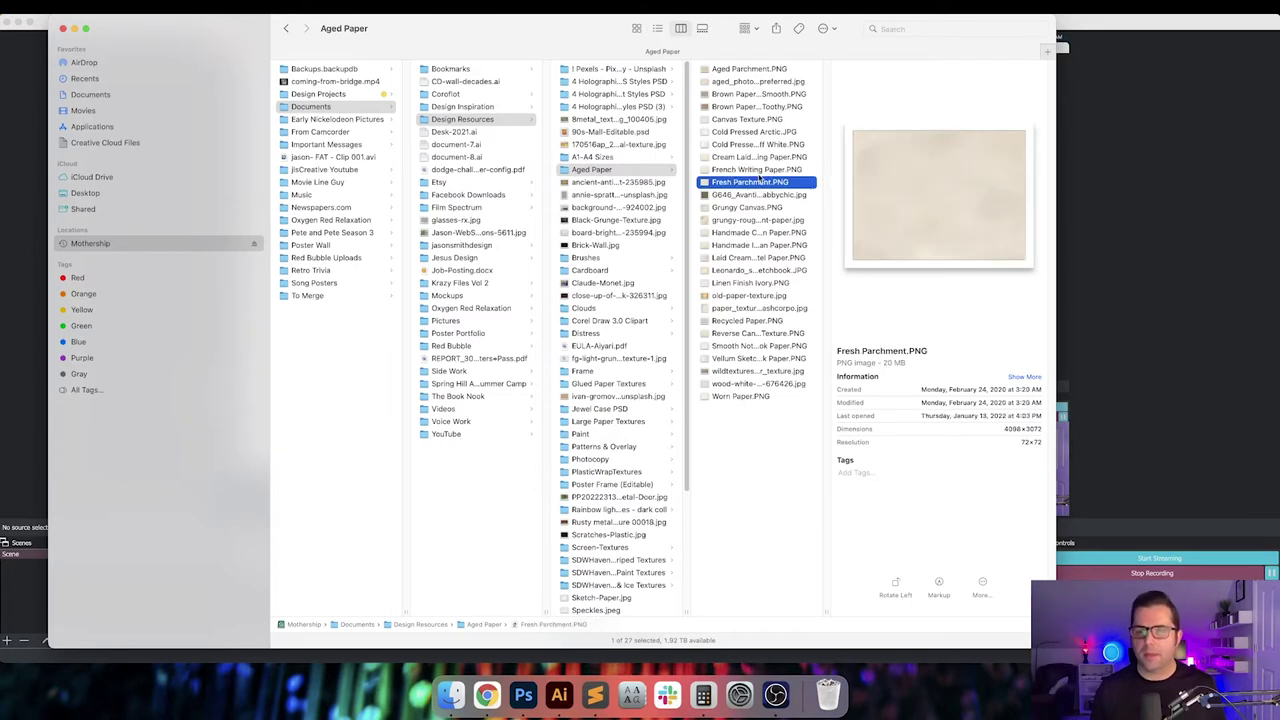
pyautogui.press('Down')
pyautogui.press('Down')
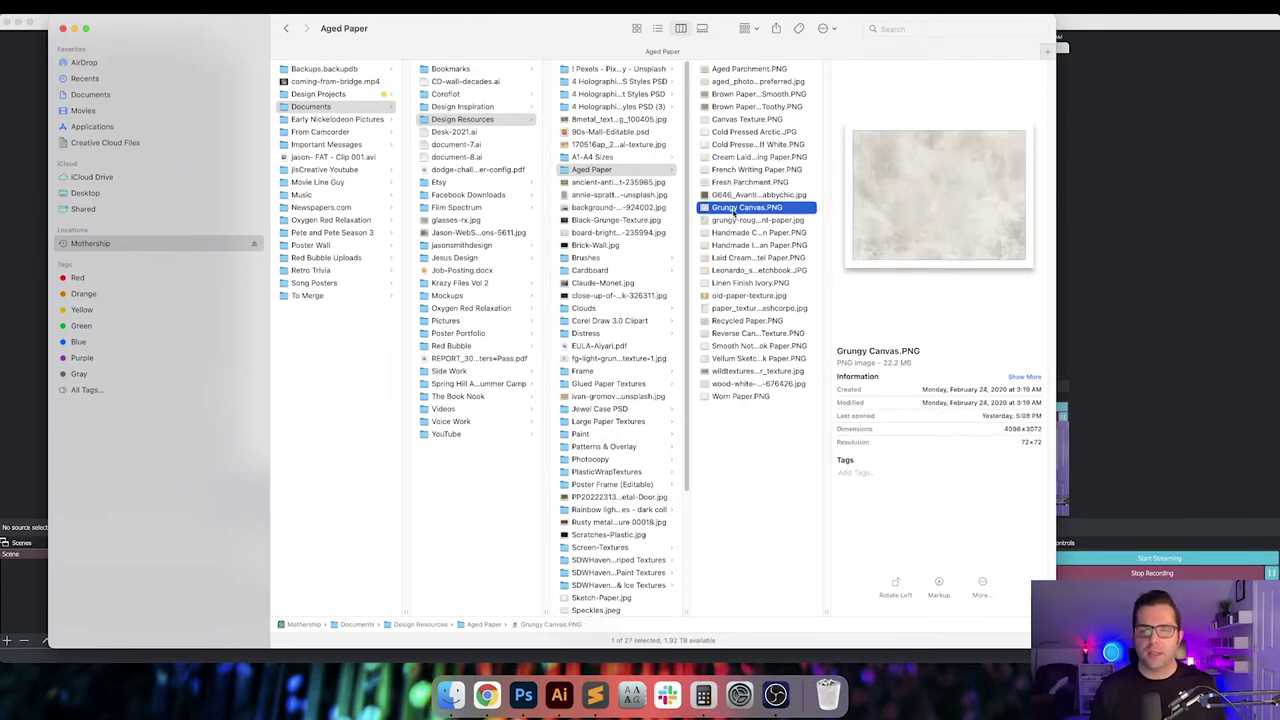
pyautogui.doubleClick(737, 210)
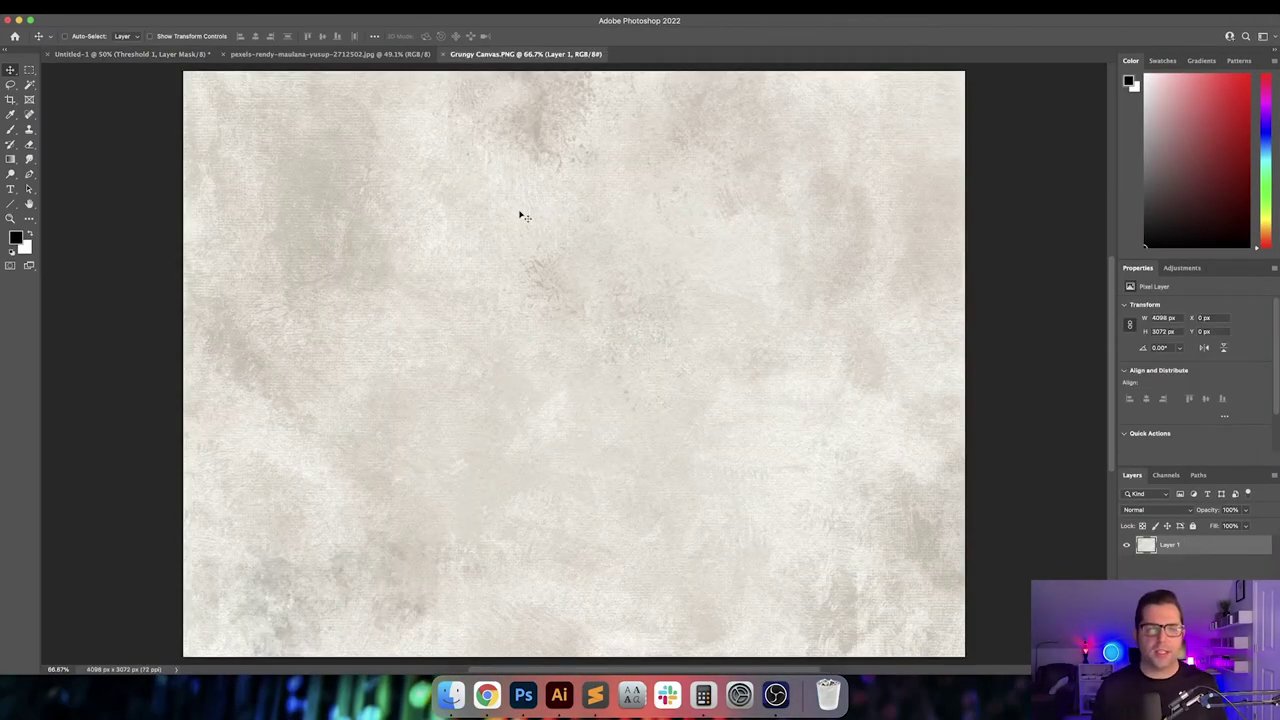
# - Bring the Grungy Canvas texture into the two-women artwork, centre it and scale it up proportionally to cover the whole canvas
pyautogui.moveTo(479, 202); pyautogui.dragTo(538, 265)
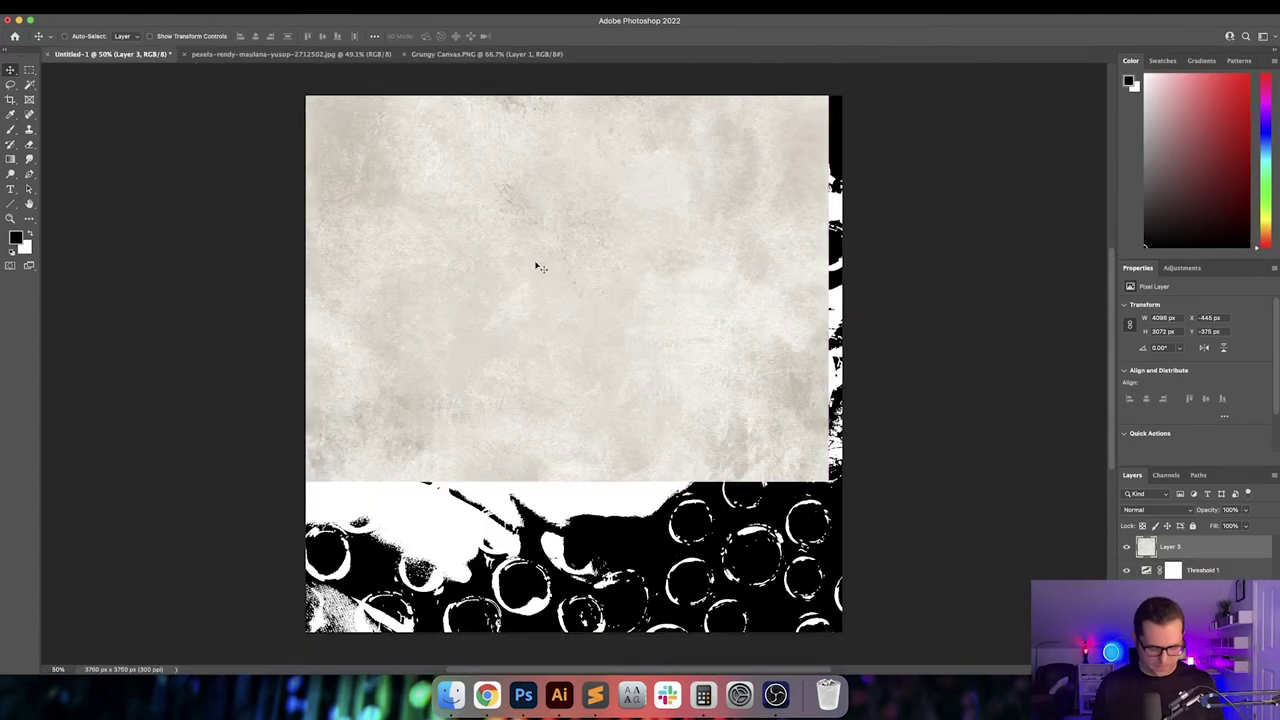
pyautogui.press('super+t')
pyautogui.moveTo(735, 108); pyautogui.dragTo(774, 211)
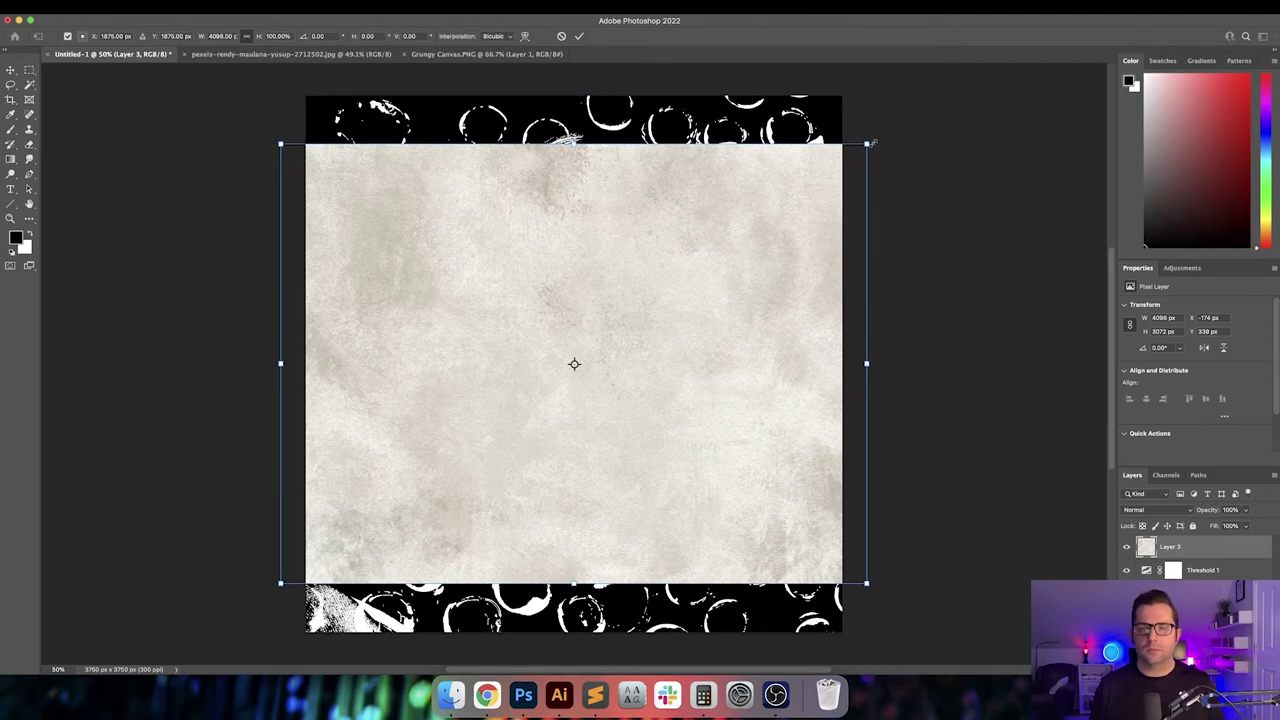
pyautogui.moveTo(868, 143); pyautogui.dragTo(939, 94)
pyautogui.press('Return')
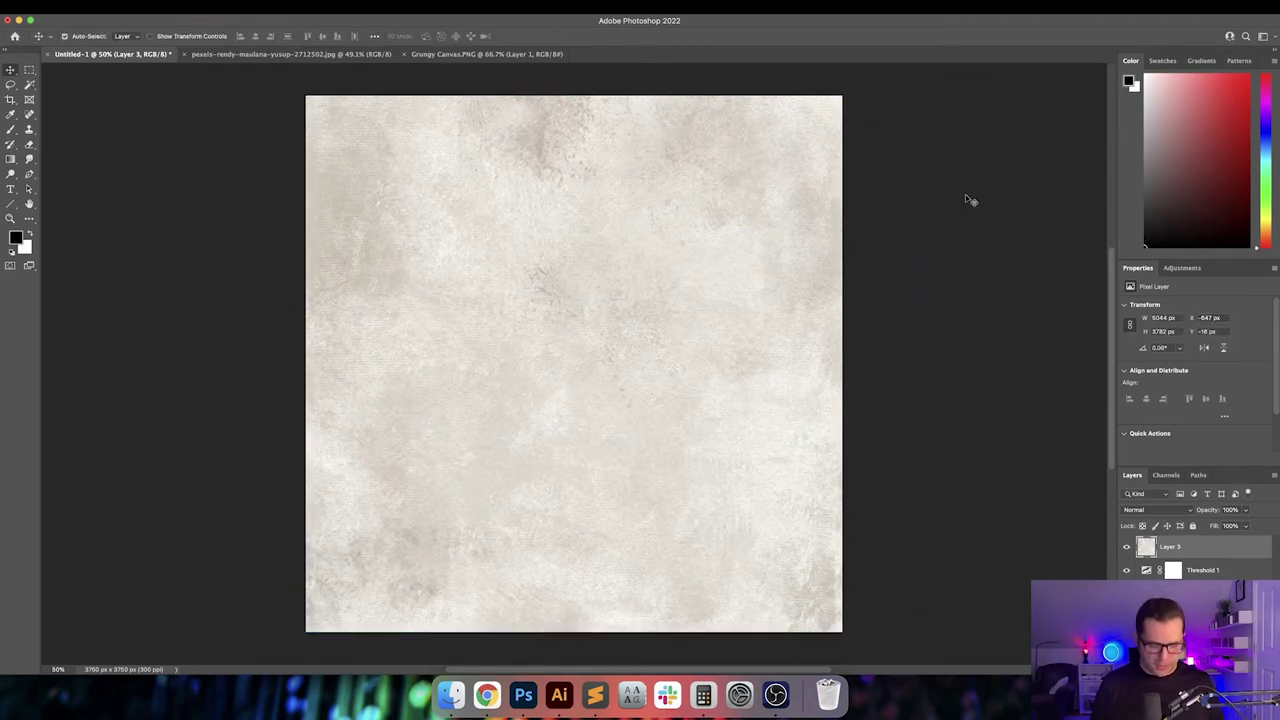
# - Desaturate the texture layer, set its blend mode to Difference, and invert its colours
pyautogui.press('super+shift+u')
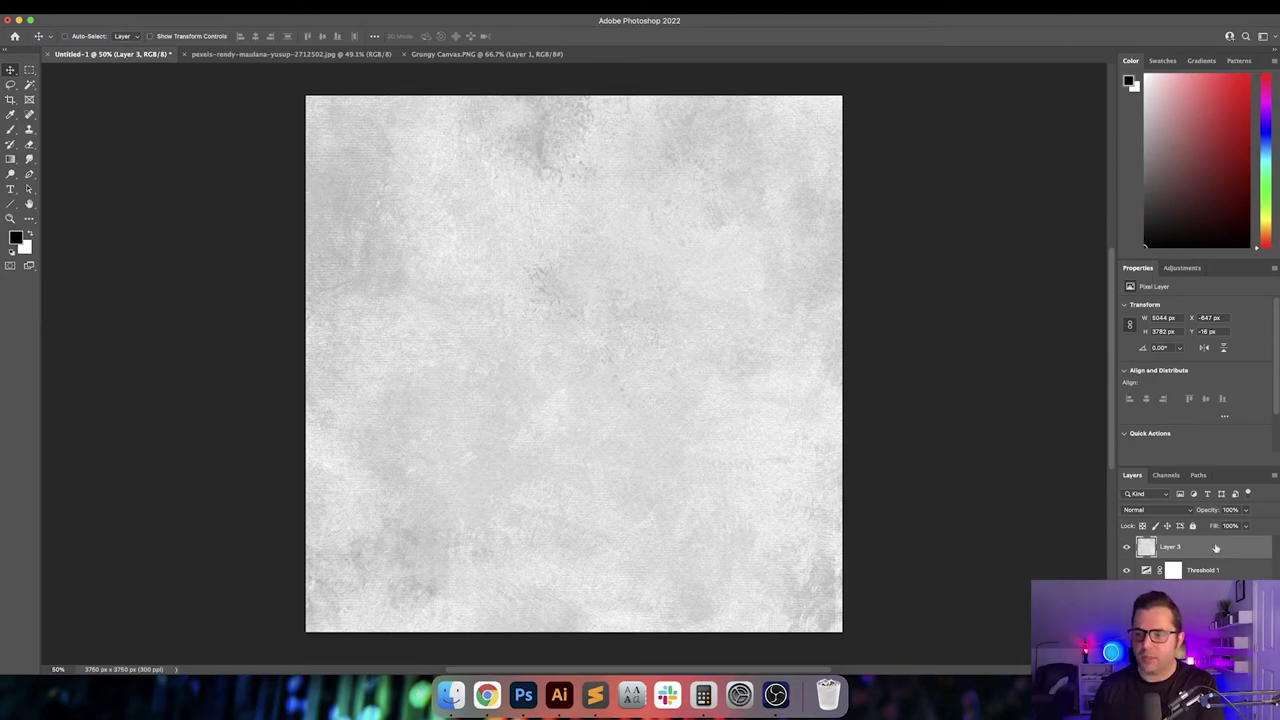
pyautogui.click(1183, 510)
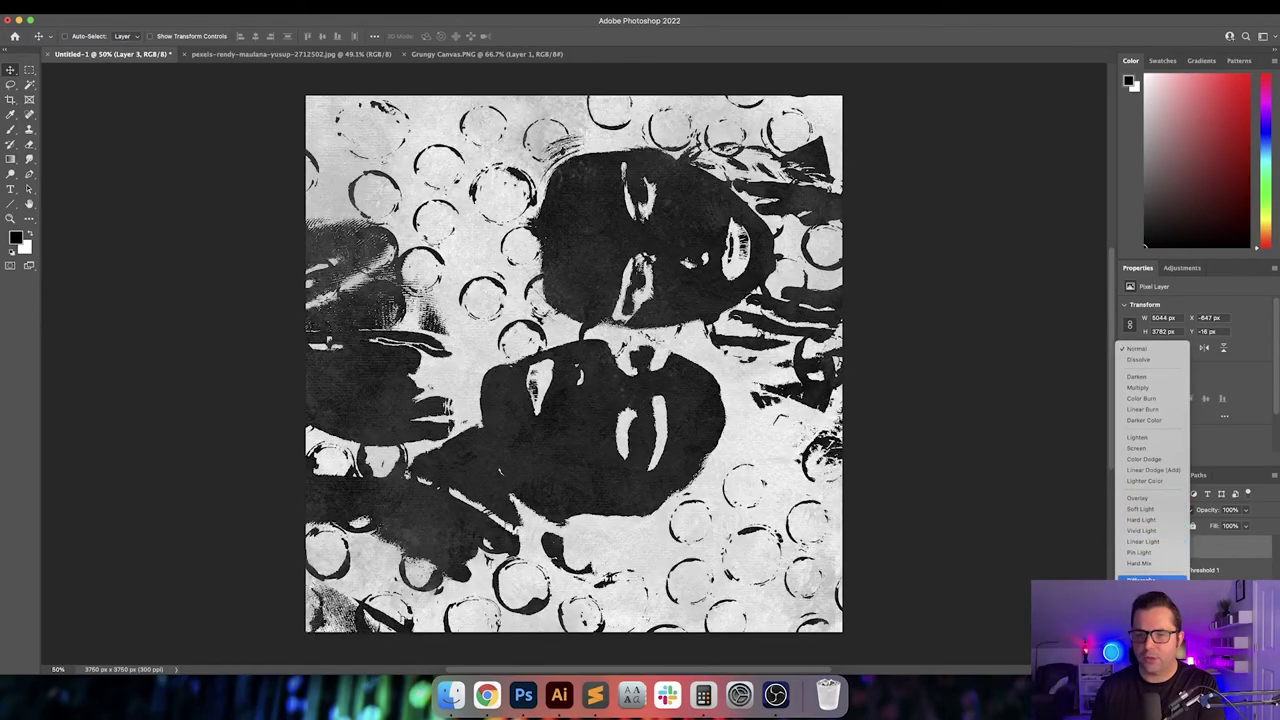
pyautogui.click(1150, 510)
pyautogui.press('super+i')
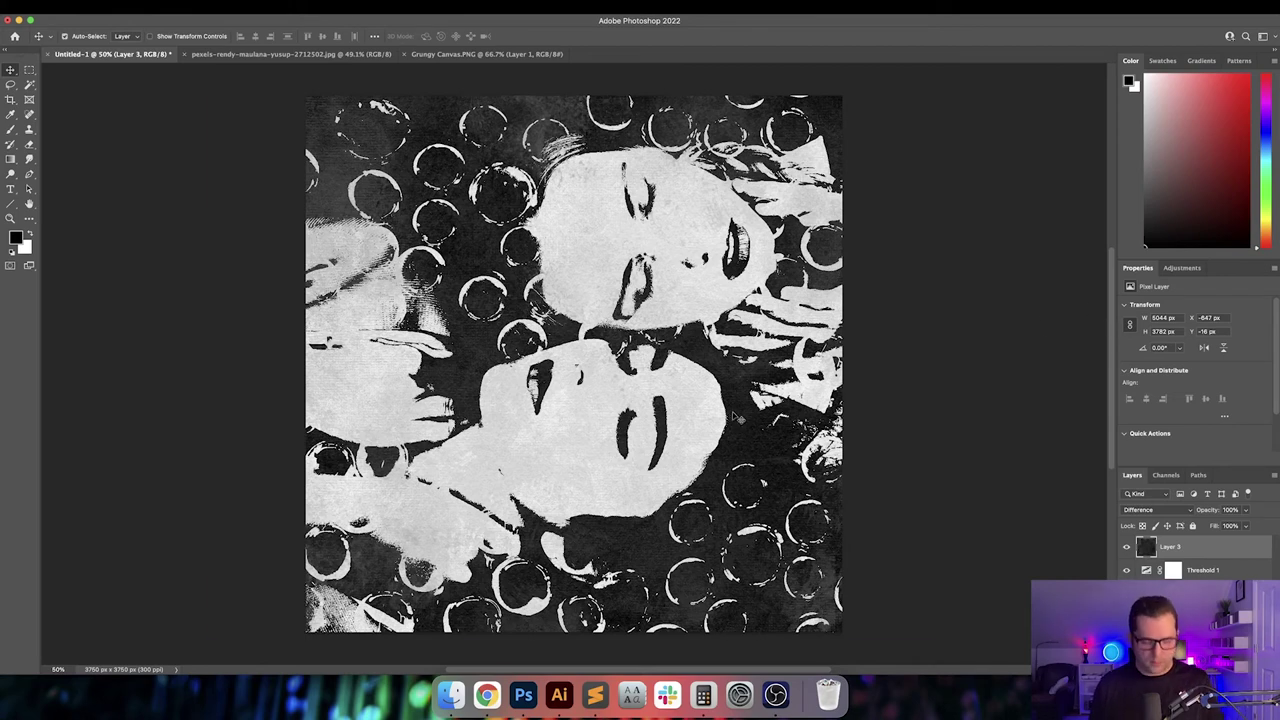
# - Rotate the texture layer 180 degrees with Free Transform
pyautogui.press('super+t')
pyautogui.moveTo(966, 297); pyautogui.dragTo(285, 376)
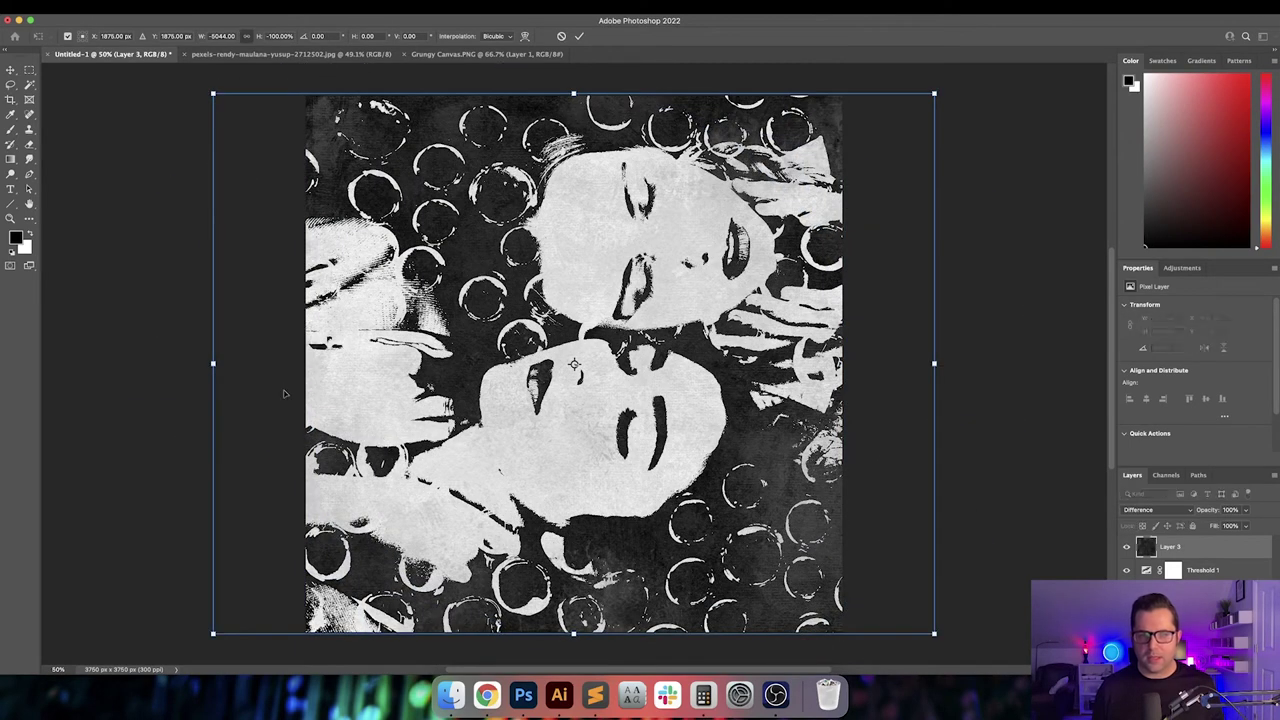
pyautogui.press('Return')
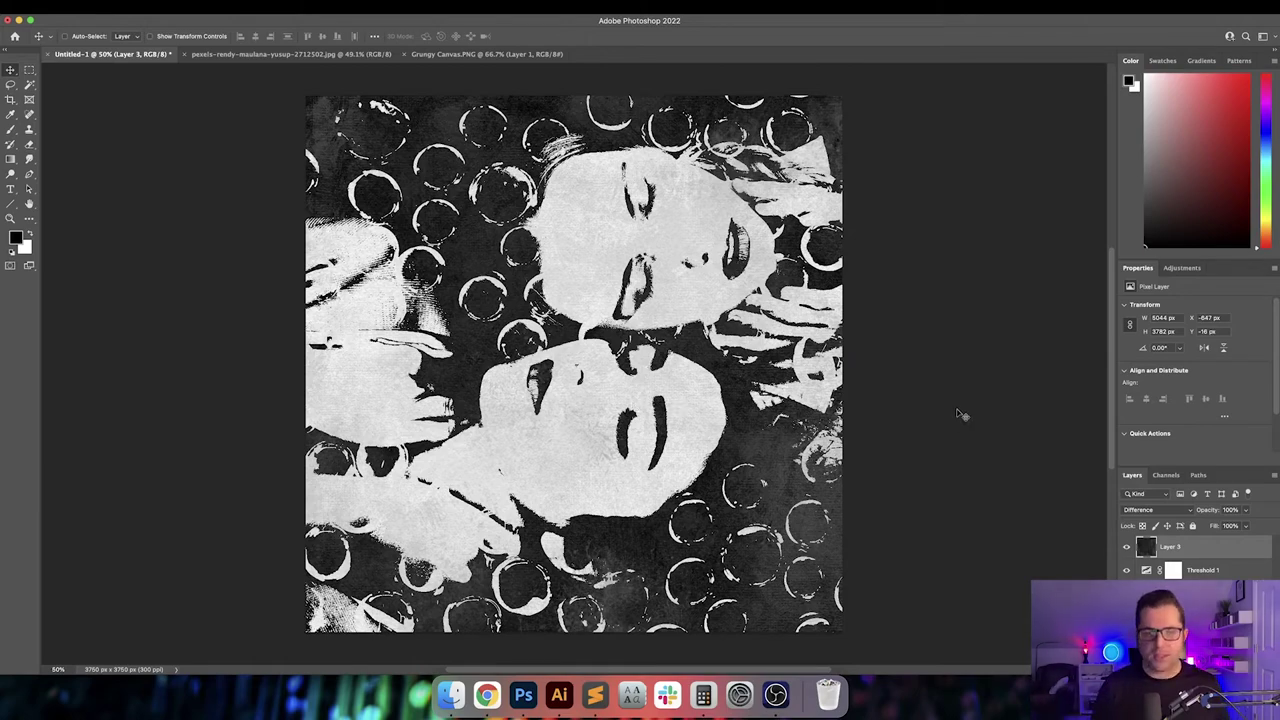
# - Examine the texture detail over the faces and bubbles at 100% magnification, and return to the whole artwork
pyautogui.press('super+equal')
pyautogui.press('super+equal')
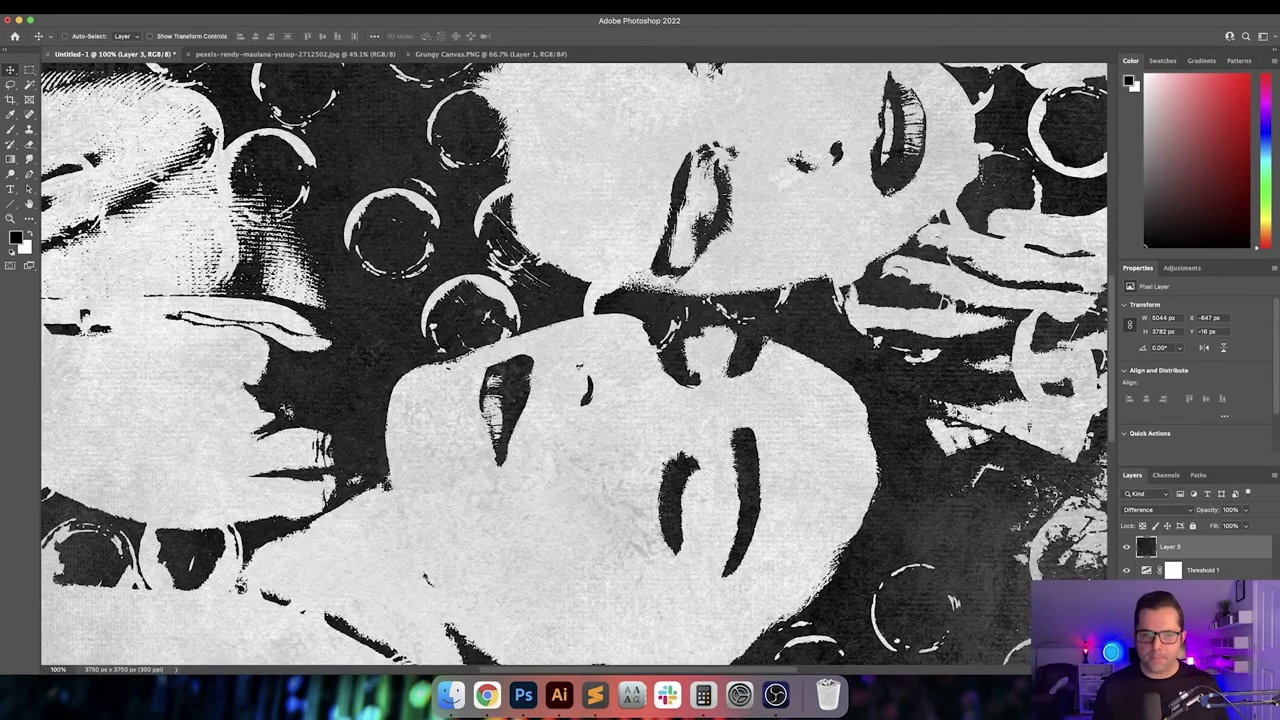
pyautogui.moveTo(628, 284); pyautogui.dragTo(1262, 398)
pyautogui.moveTo(1278, 300); pyautogui.dragTo(390, 282)
pyautogui.click(29, 20)
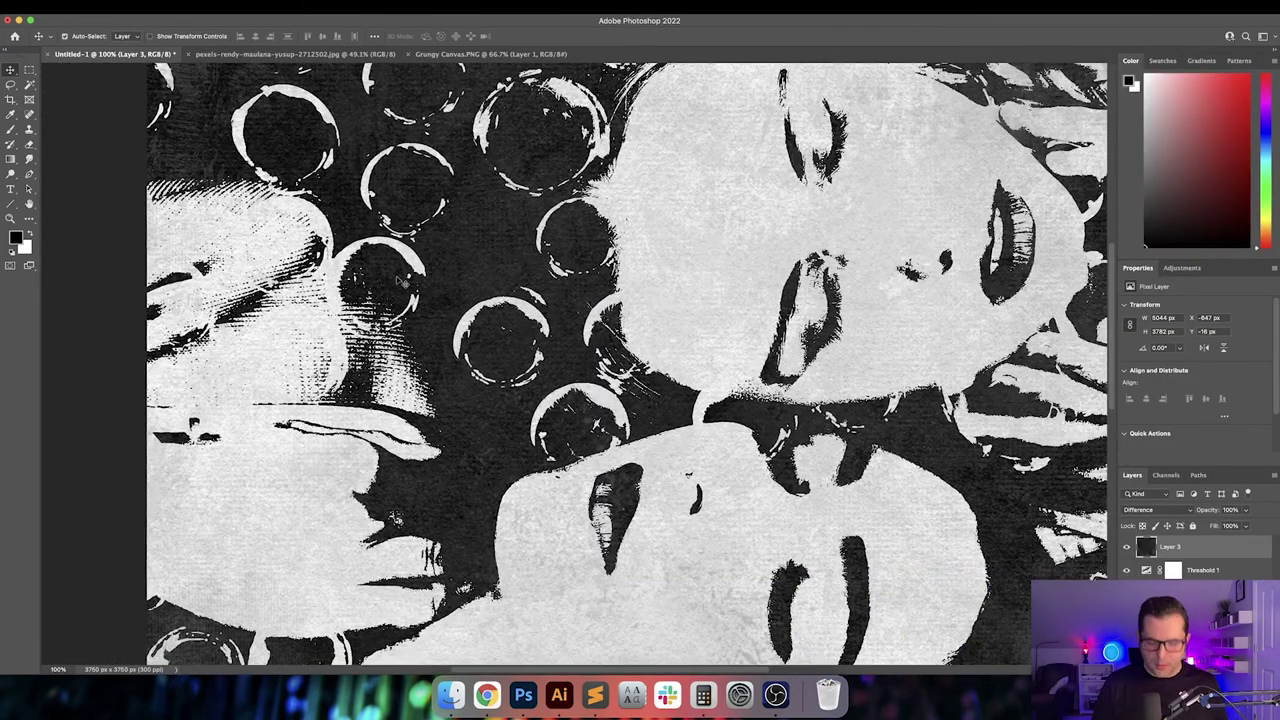
pyautogui.press('super+0')
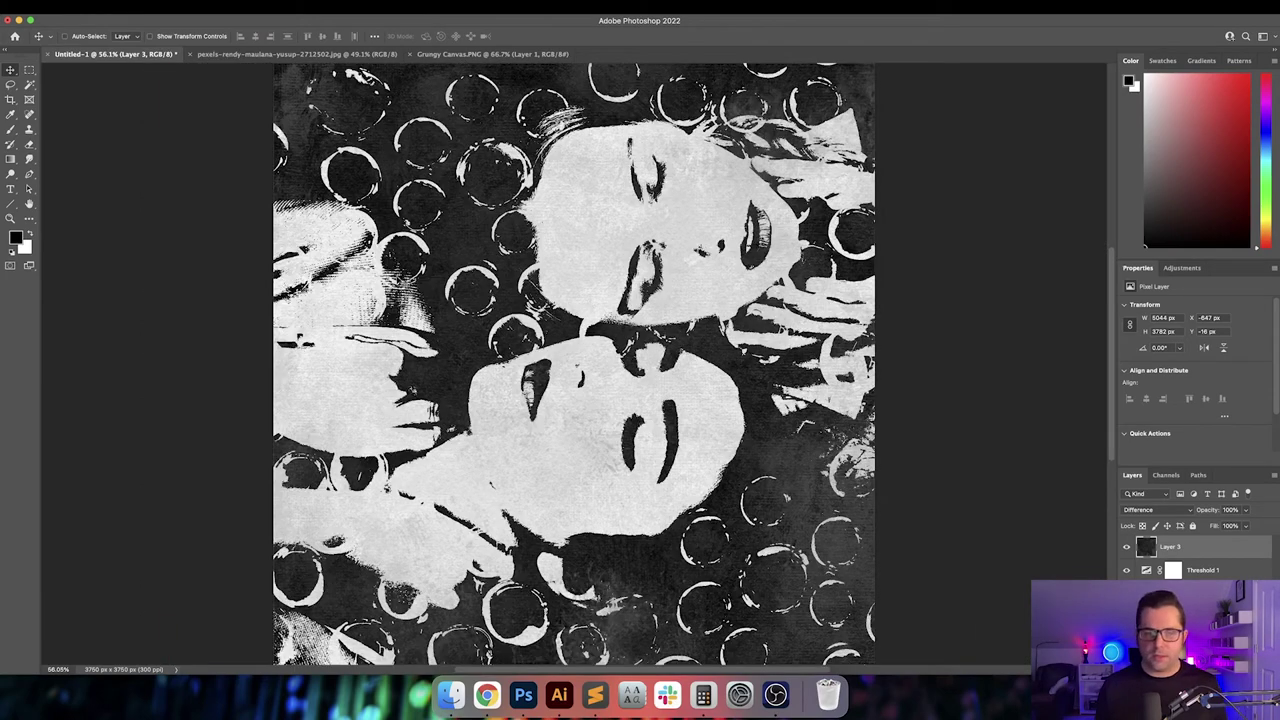
# - Add a Solid Color fill layer above the texture in a muted slate blue with a hue of 210°
pyautogui.click(1197, 668)
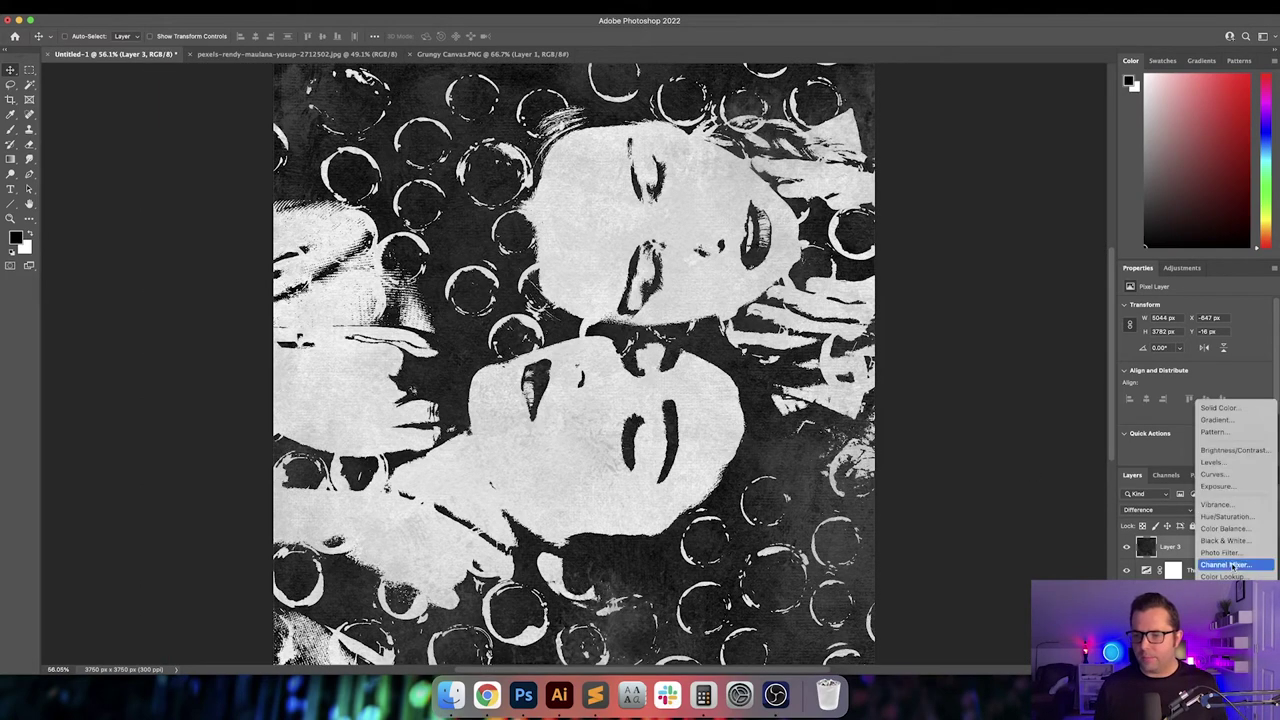
pyautogui.click(1222, 408)
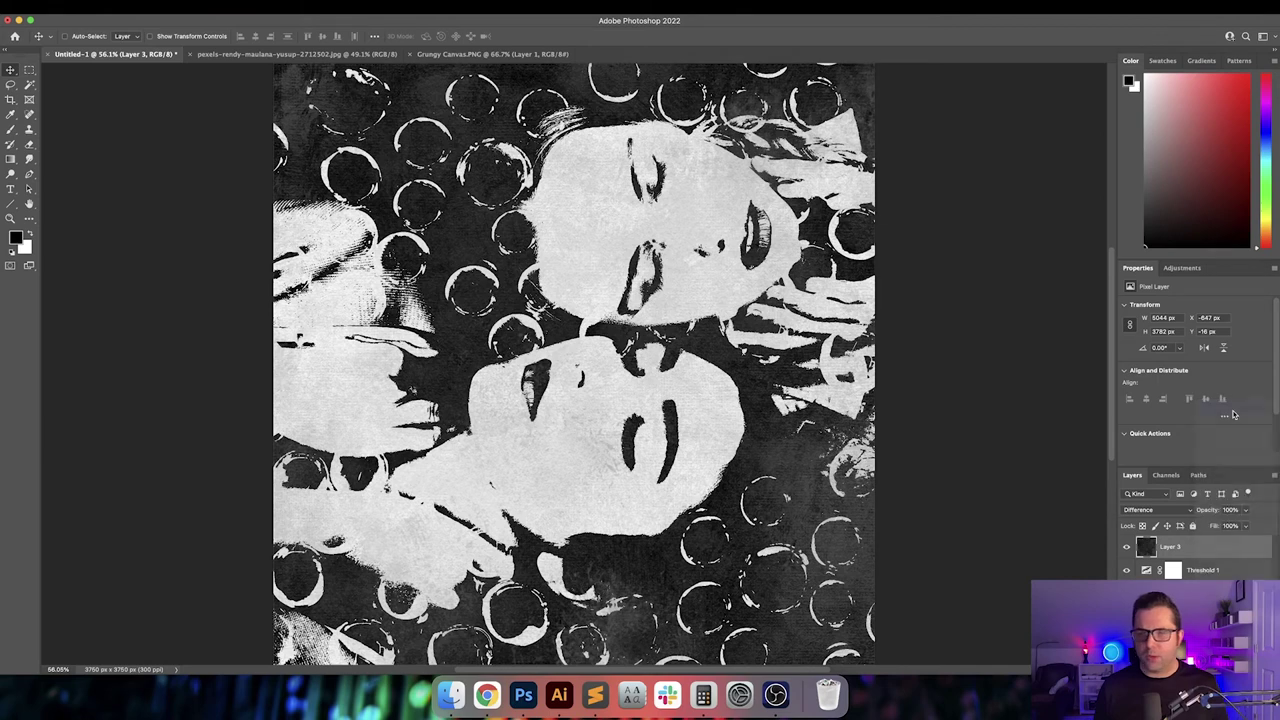
pyautogui.click(1096, 422)
pyautogui.moveTo(1096, 422); pyautogui.dragTo(1066, 449)
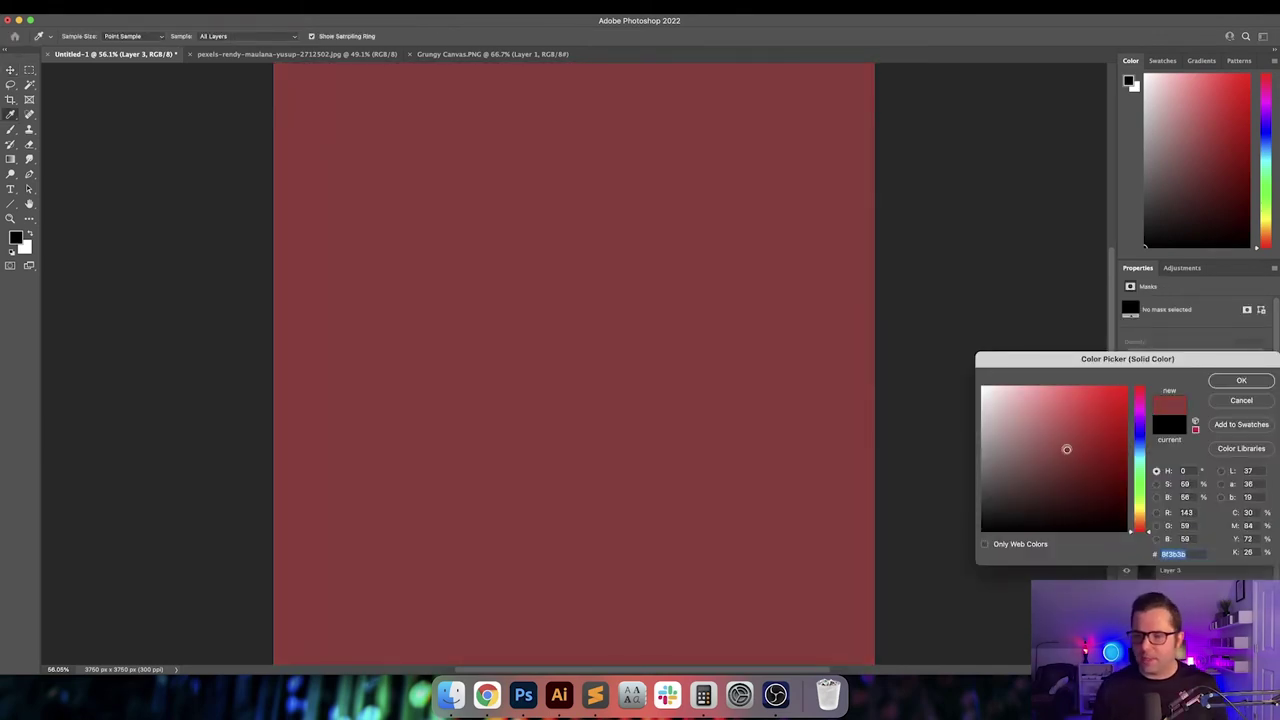
pyautogui.moveTo(1139, 533); pyautogui.dragTo(1137, 527)
pyautogui.click(1145, 450)
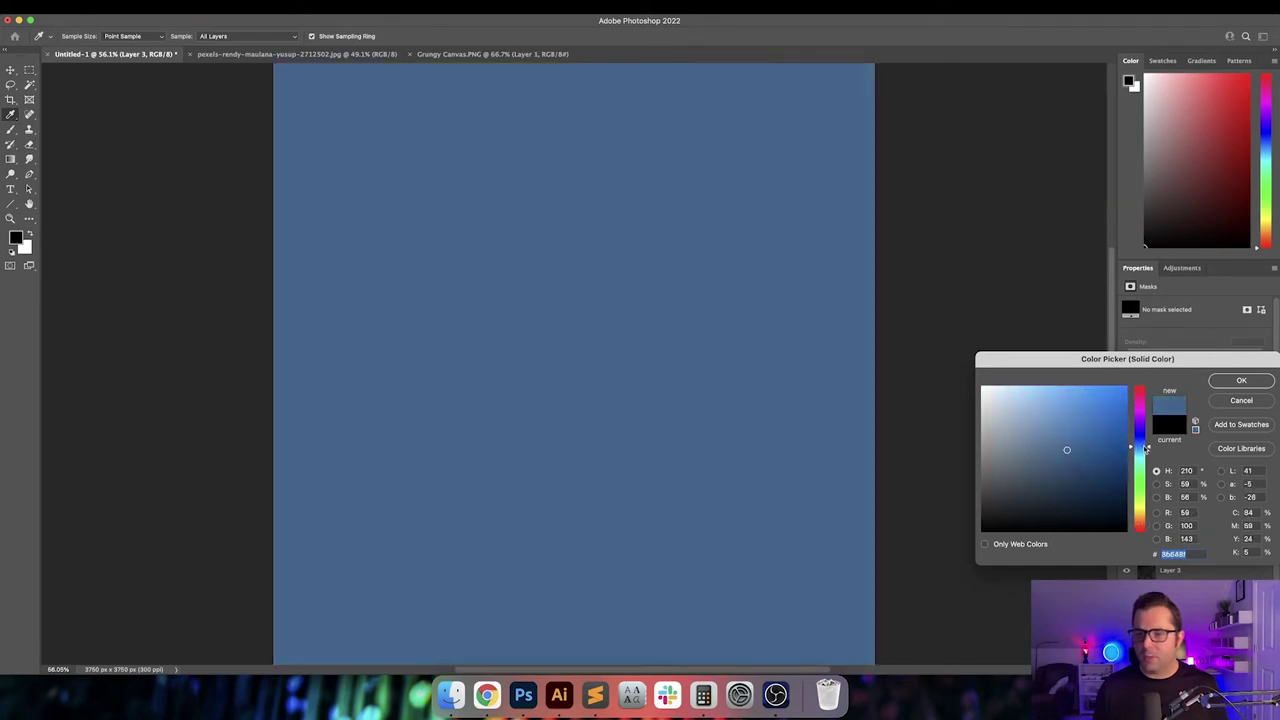
pyautogui.moveTo(1066, 449); pyautogui.dragTo(1034, 472)
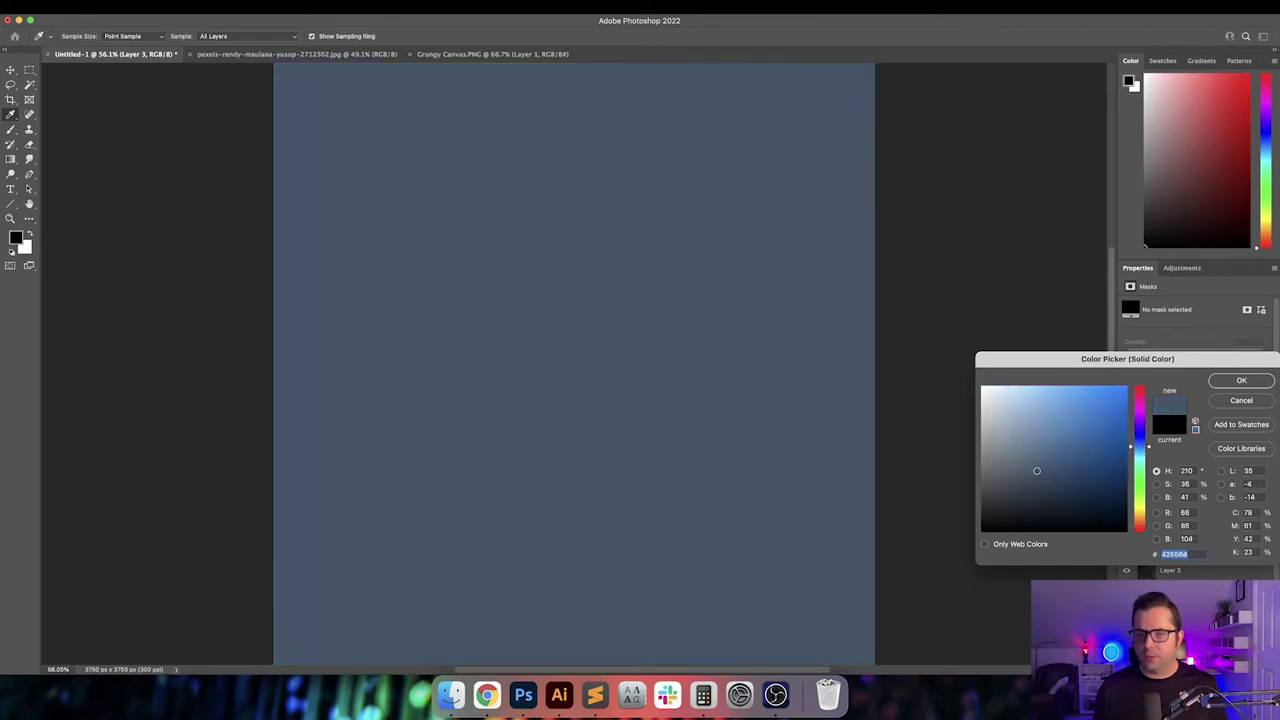
pyautogui.click(1240, 381)
# - Compare the available blend modes on the slate-blue fill layer and settle on Exclusion
pyautogui.click(1158, 510)
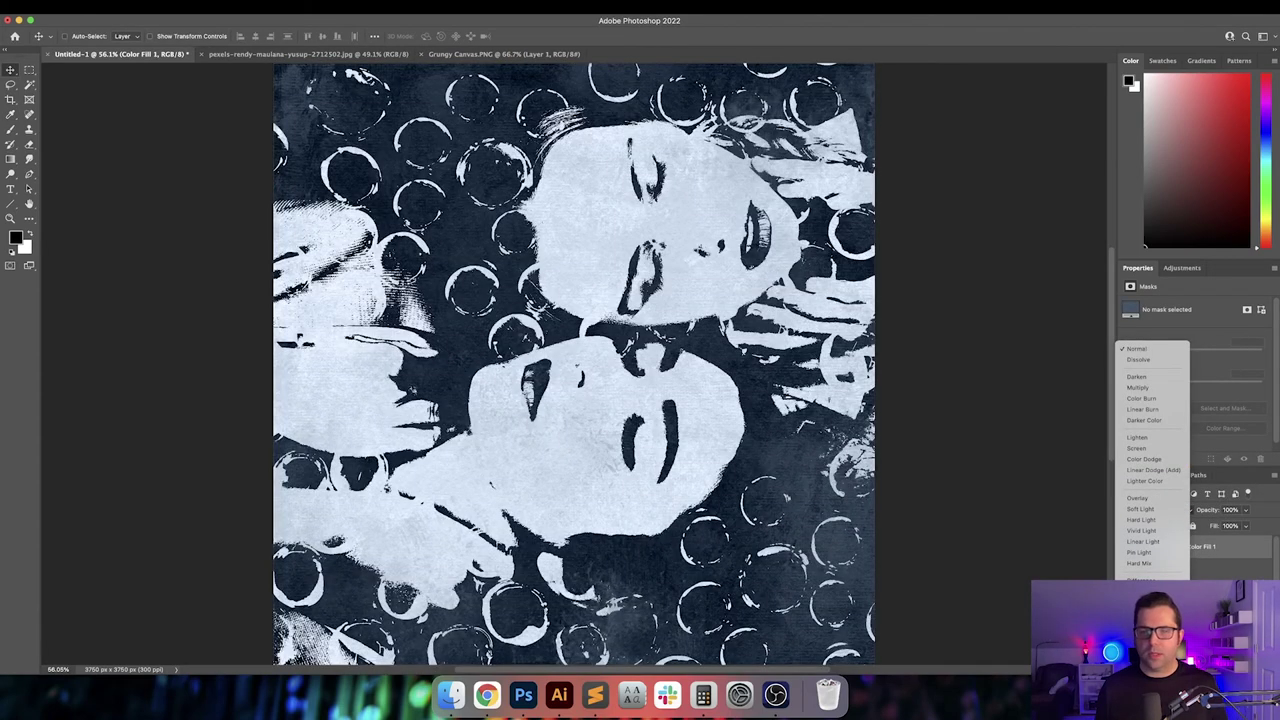
pyautogui.click(1136, 652)
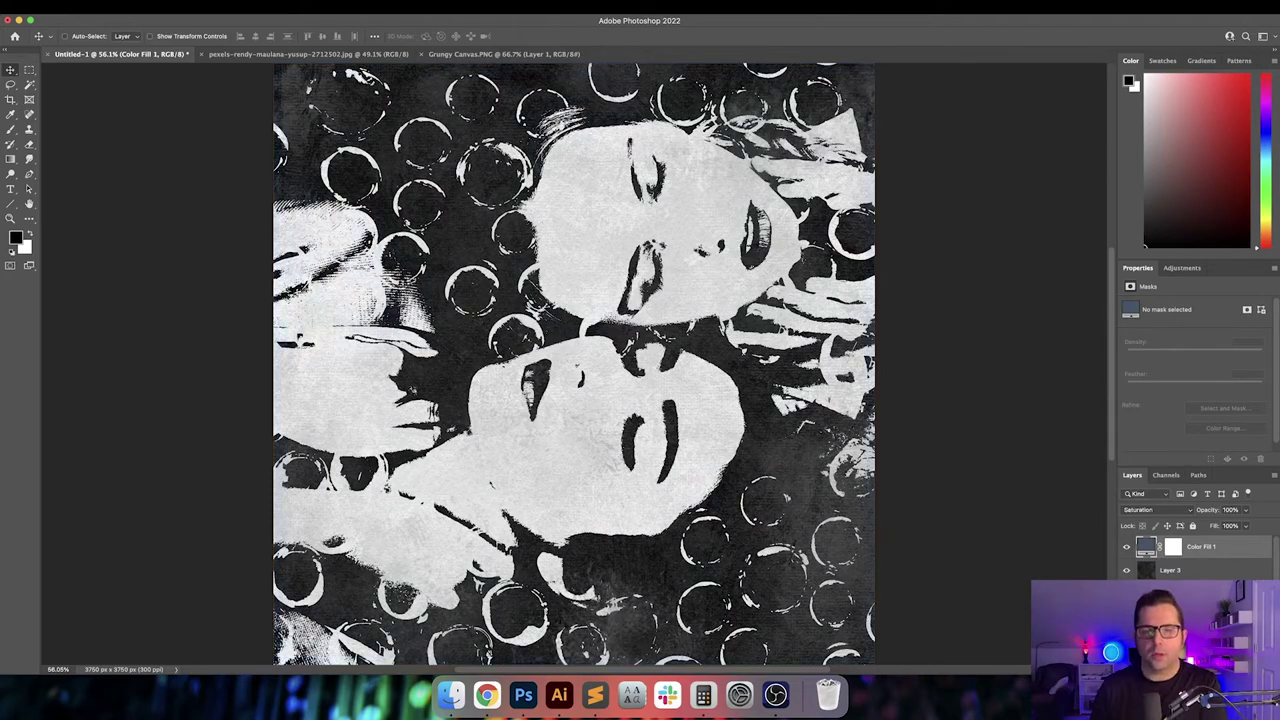
pyautogui.press('Up')
pyautogui.press('Up')
pyautogui.press('Up')
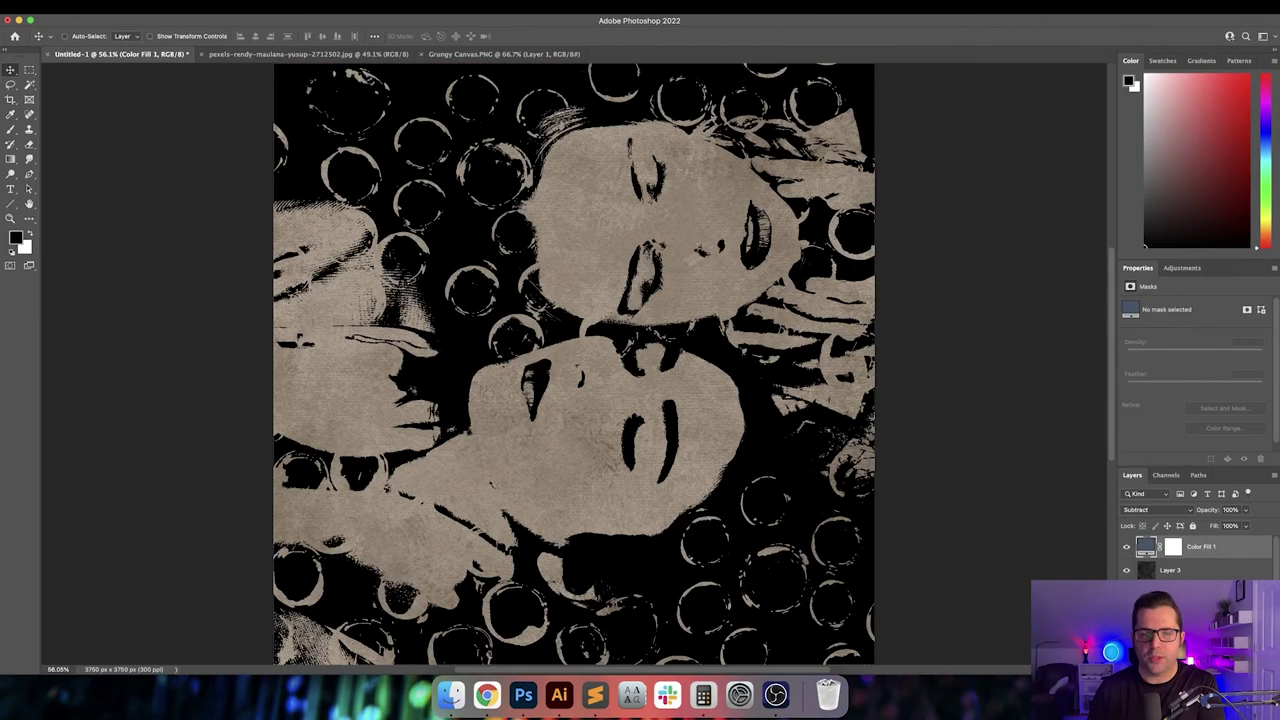
pyautogui.press('Up')
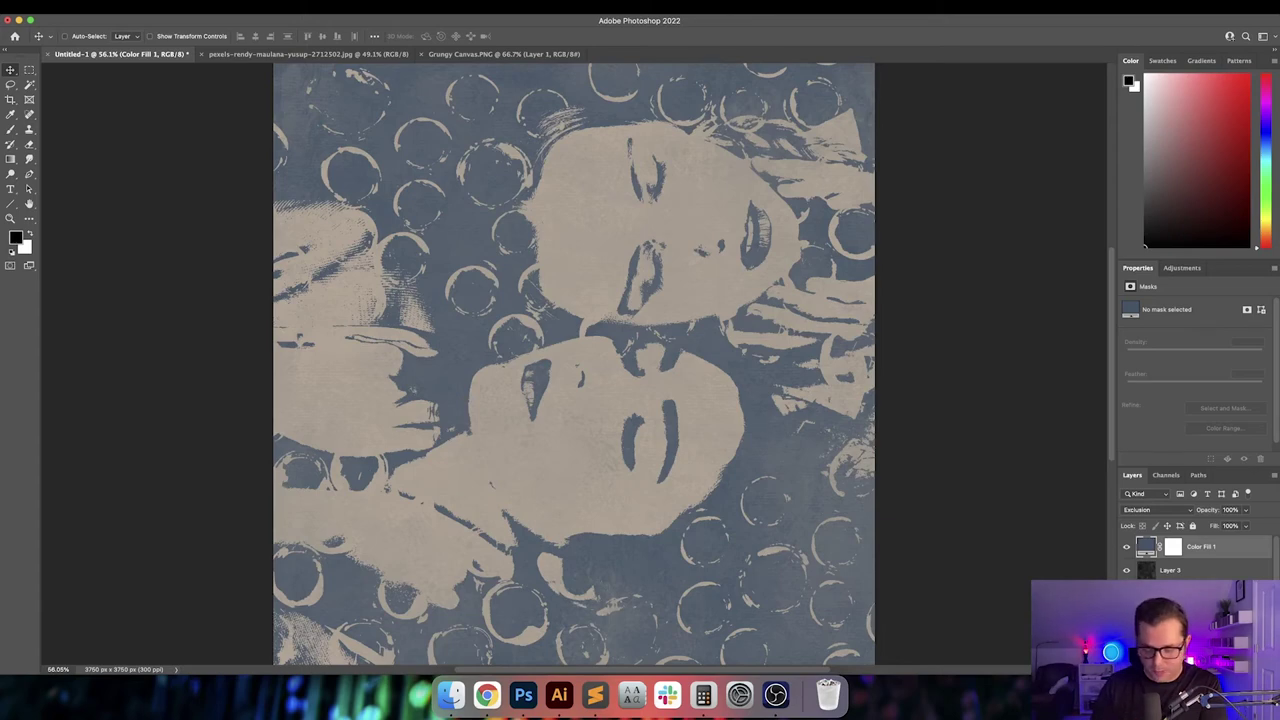
pyautogui.press('Up')
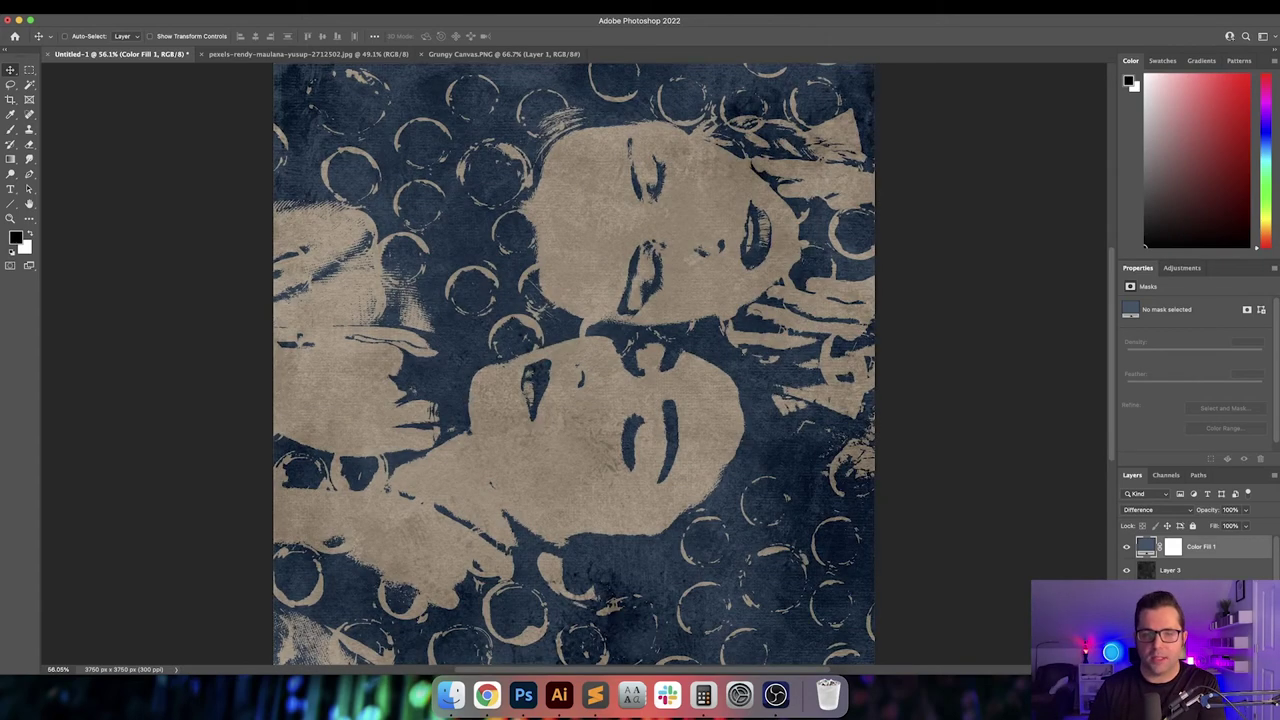
pyautogui.press('Up')
pyautogui.press('Up')
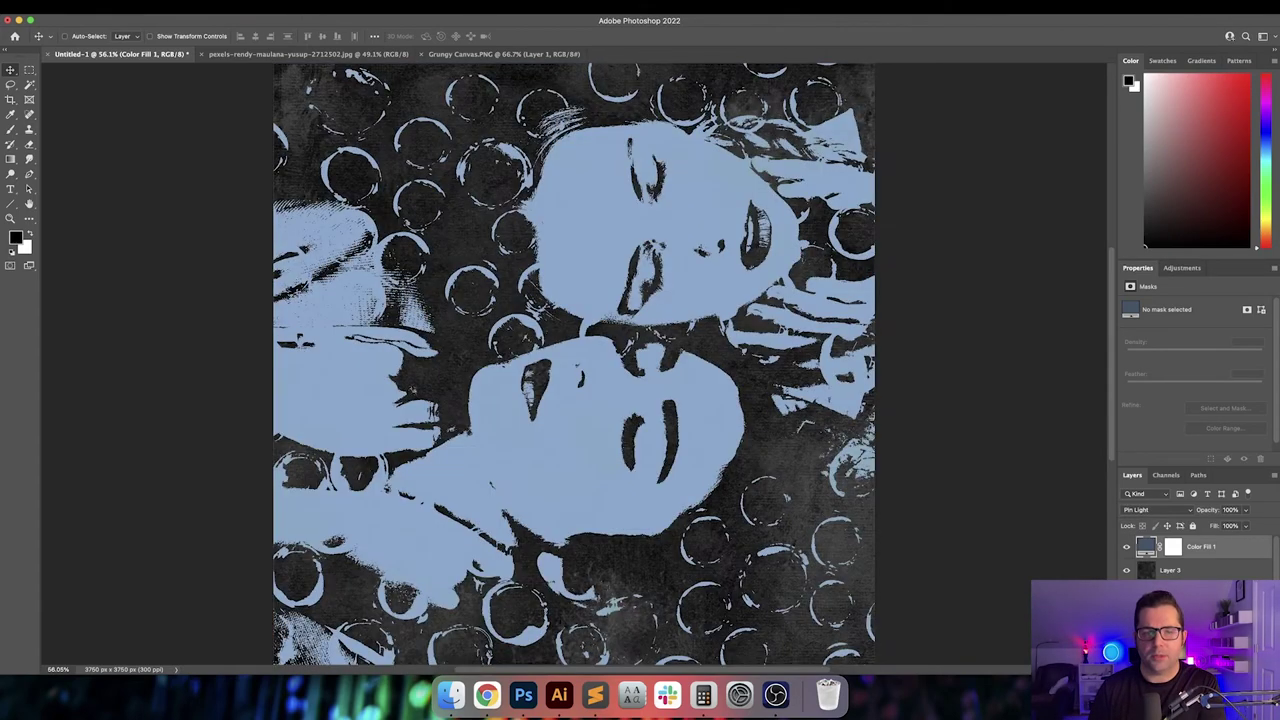
pyautogui.press('Up')
pyautogui.press('Up')
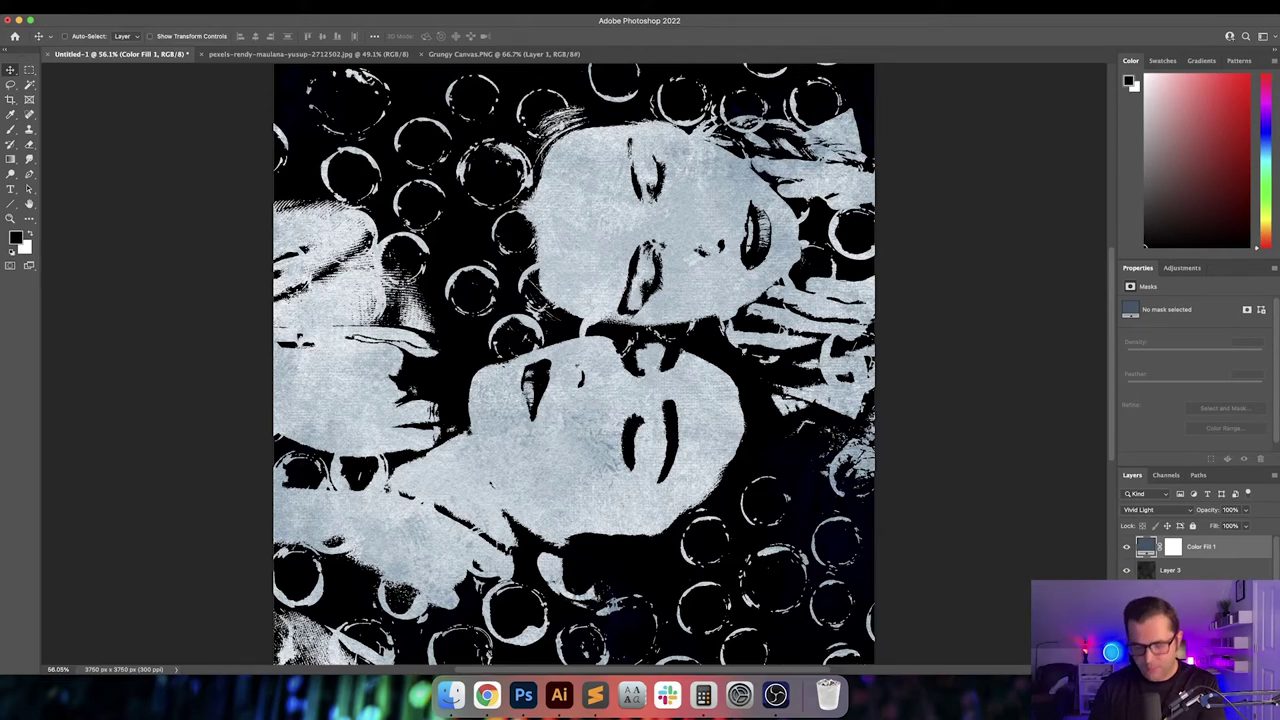
pyautogui.press('Up')
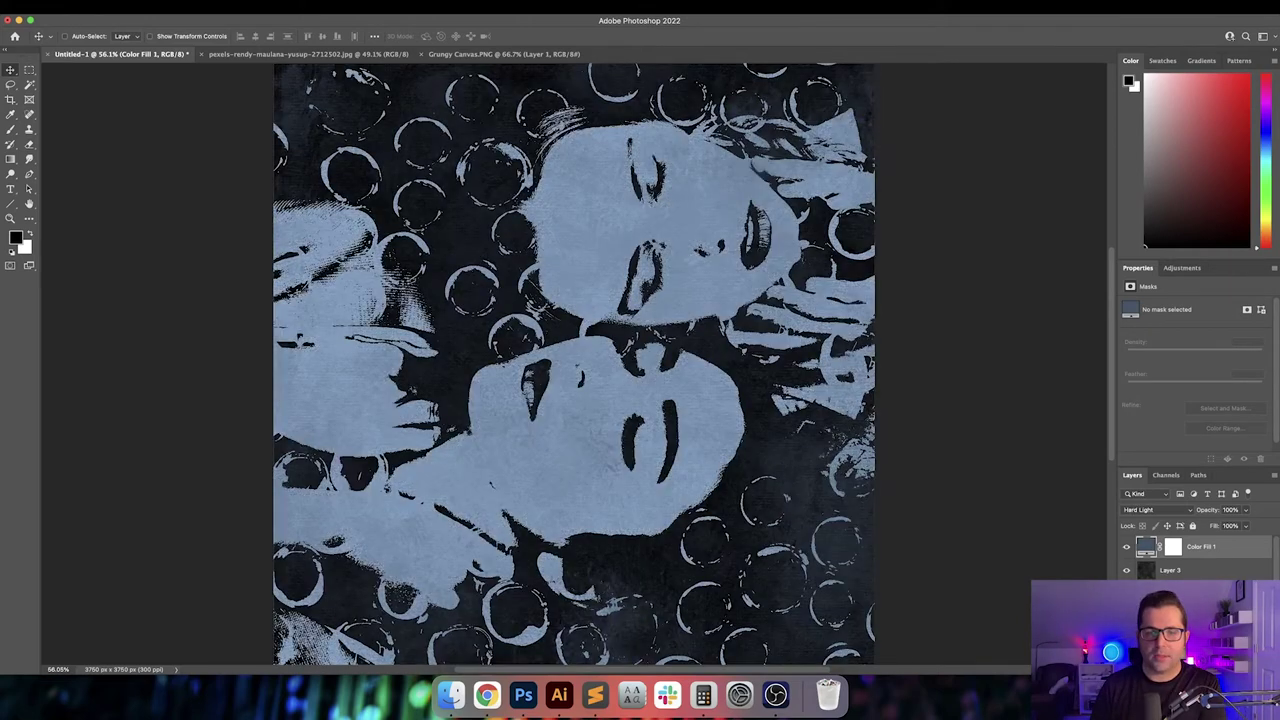
pyautogui.press('Up')
pyautogui.press('Up')
pyautogui.press('Up')
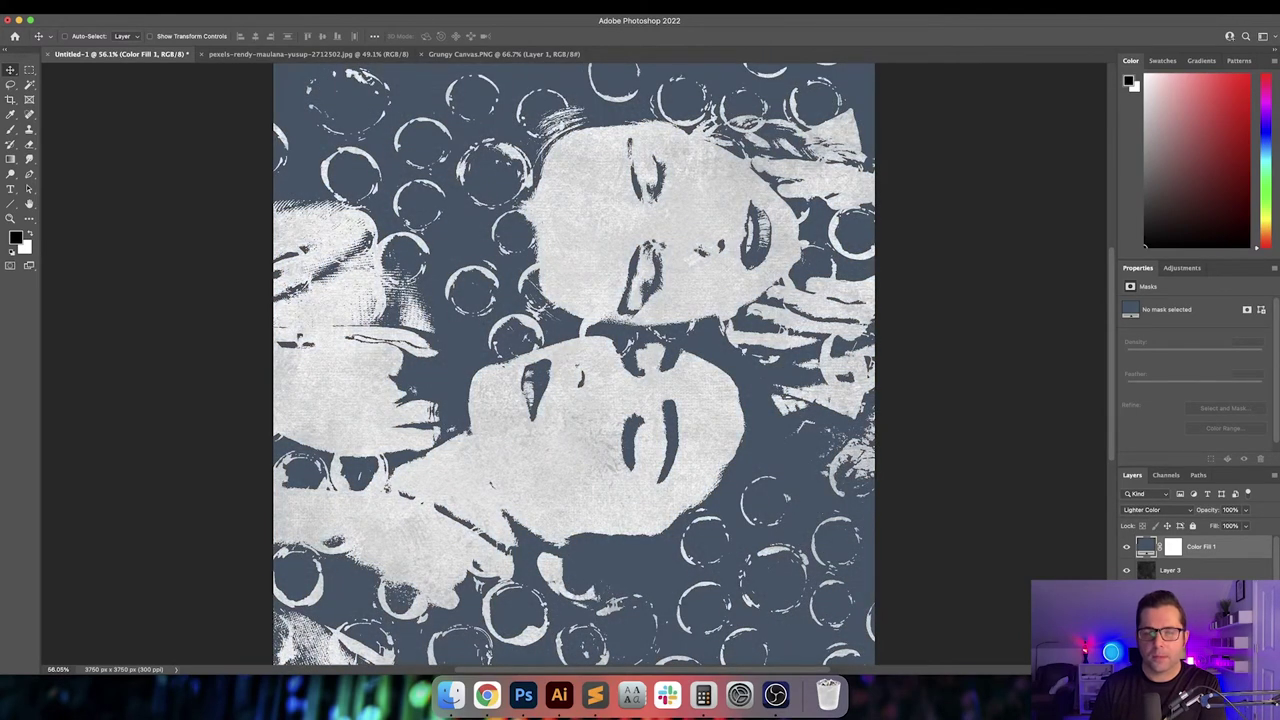
pyautogui.press('Up')
pyautogui.press('Up')
pyautogui.press('Up')
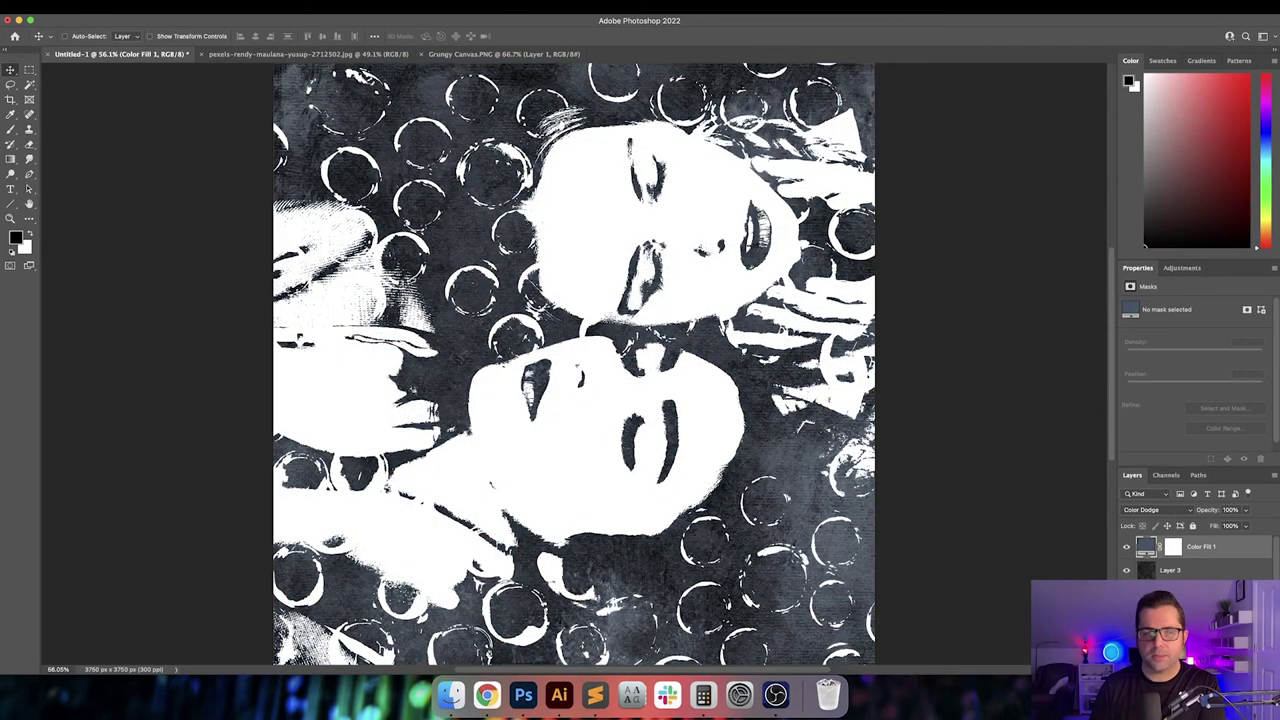
pyautogui.press('Up')
pyautogui.press('Up')
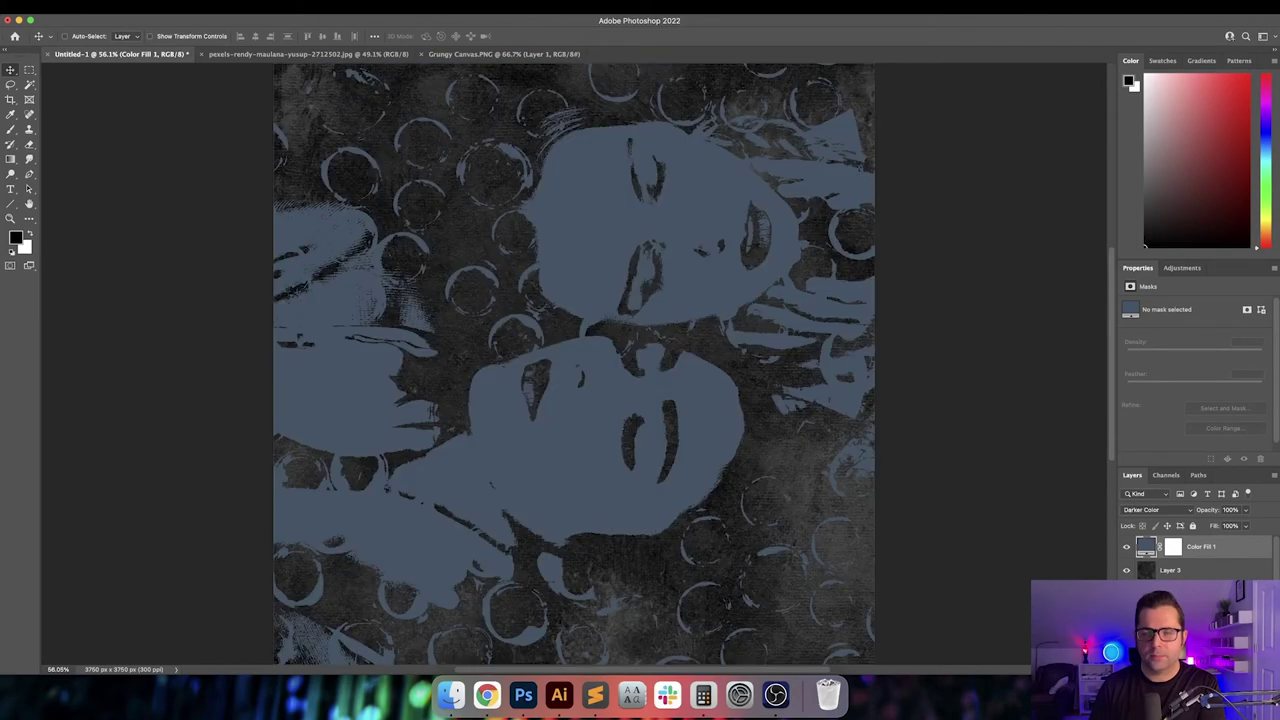
pyautogui.press('Up')
pyautogui.press('Up')
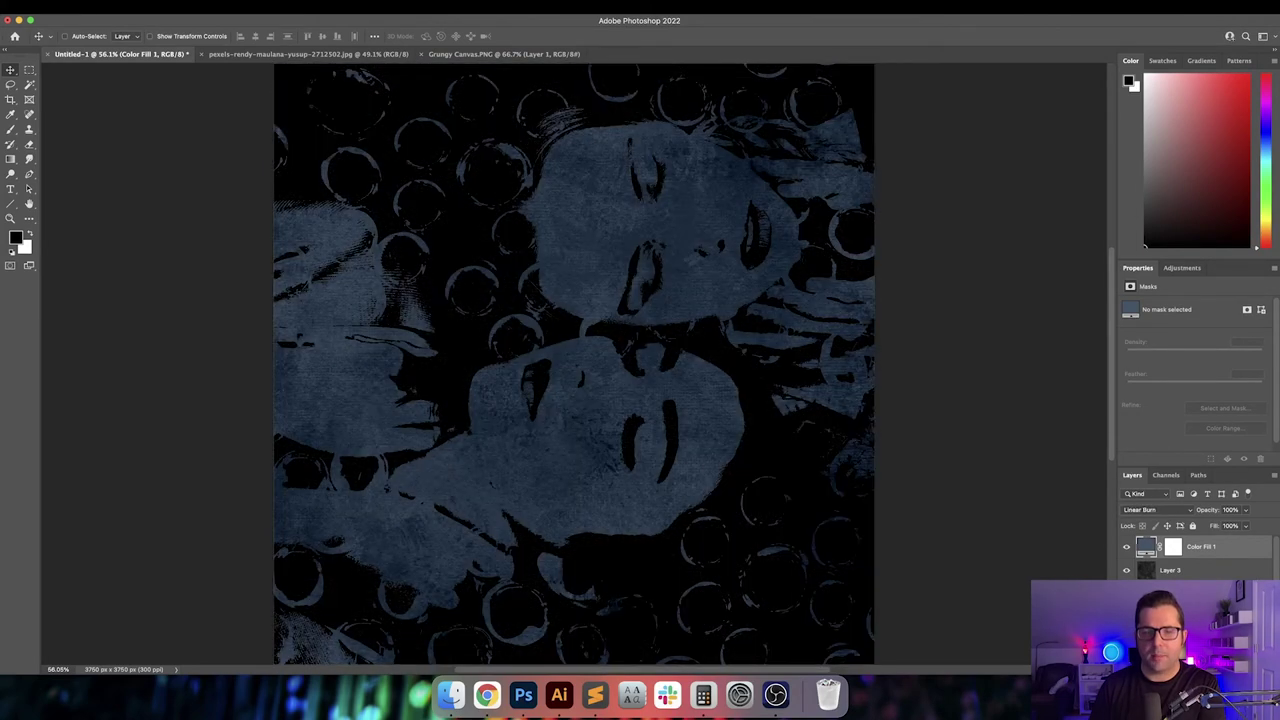
pyautogui.press('Up')
pyautogui.press('Up')
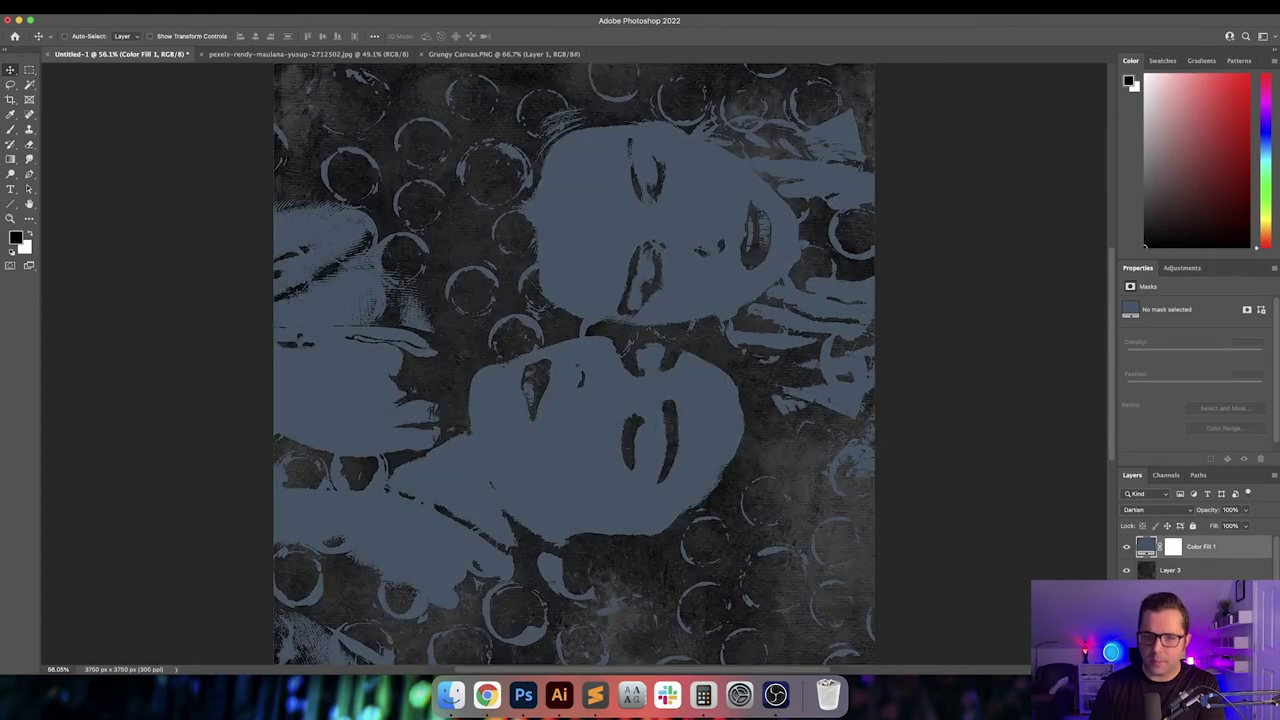
pyautogui.press('Up')
pyautogui.press('Up')
pyautogui.press('Up')
pyautogui.press('Up')
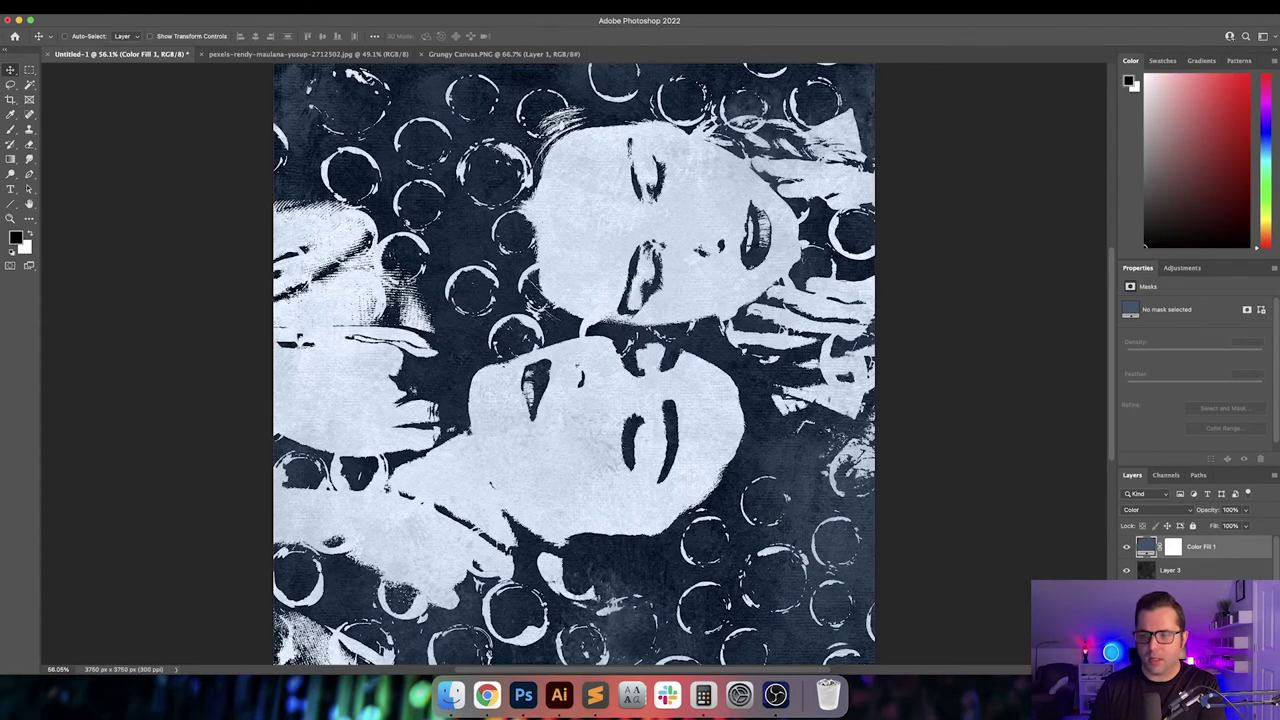
pyautogui.press('Up')
pyautogui.press('Up')
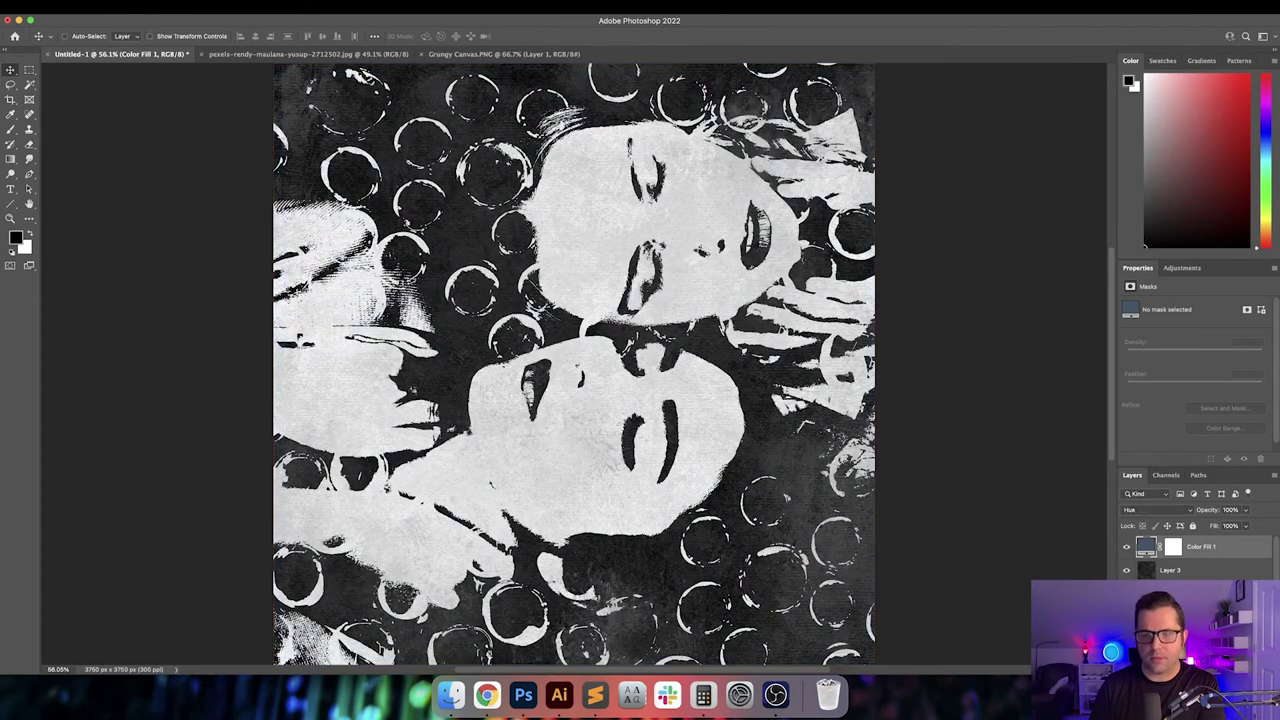
pyautogui.press('Up')
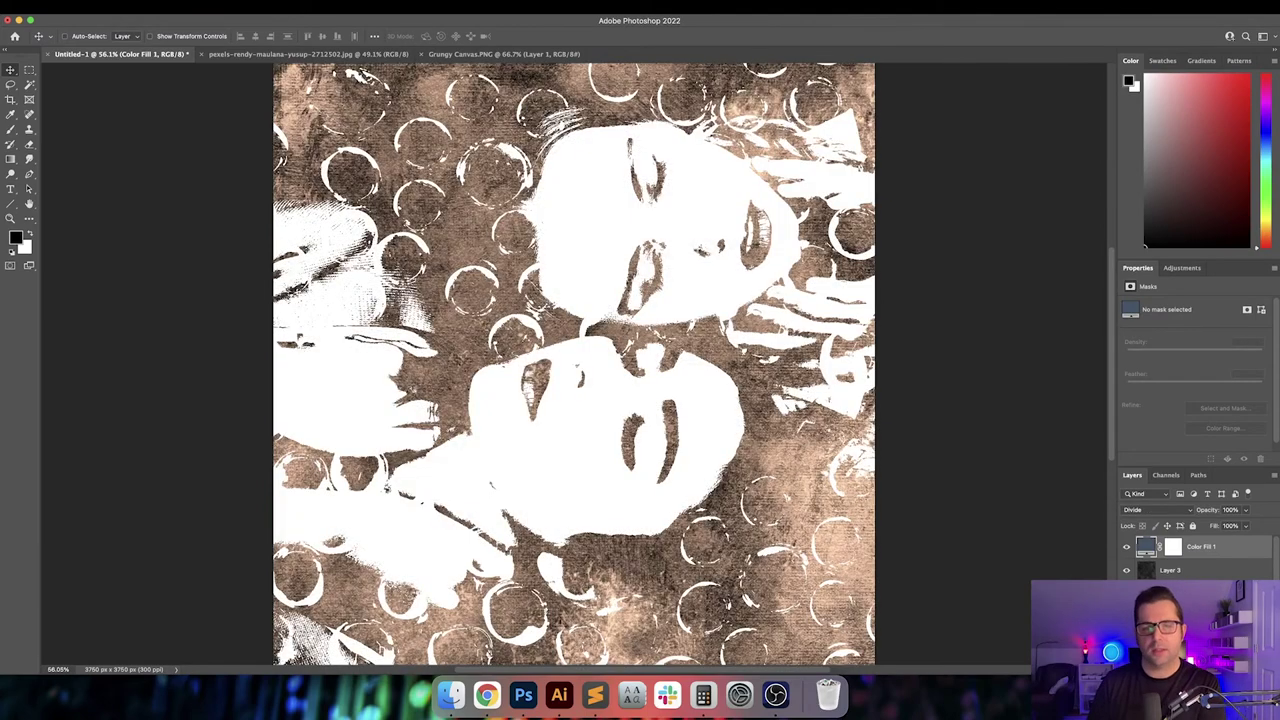
pyautogui.press('Up')
pyautogui.press('Up')
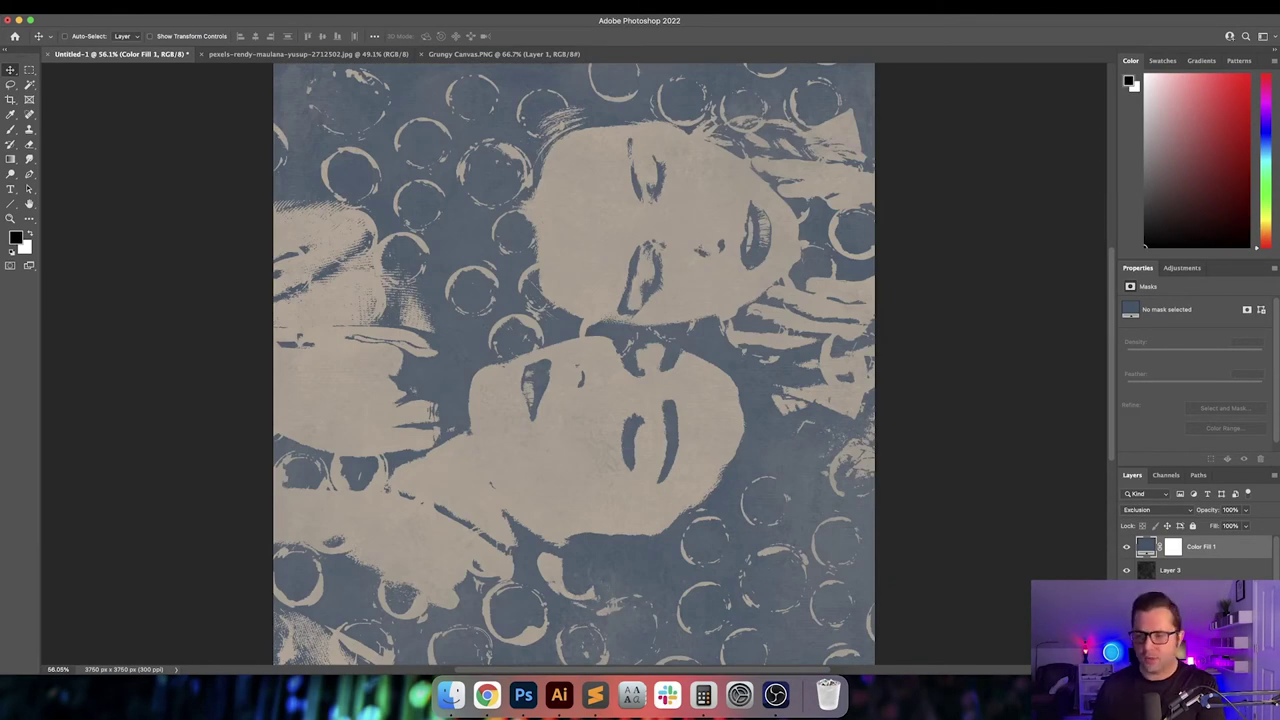
# - Add an Invert adjustment layer clipped to the slate-blue fill layer
pyautogui.click(1211, 669)
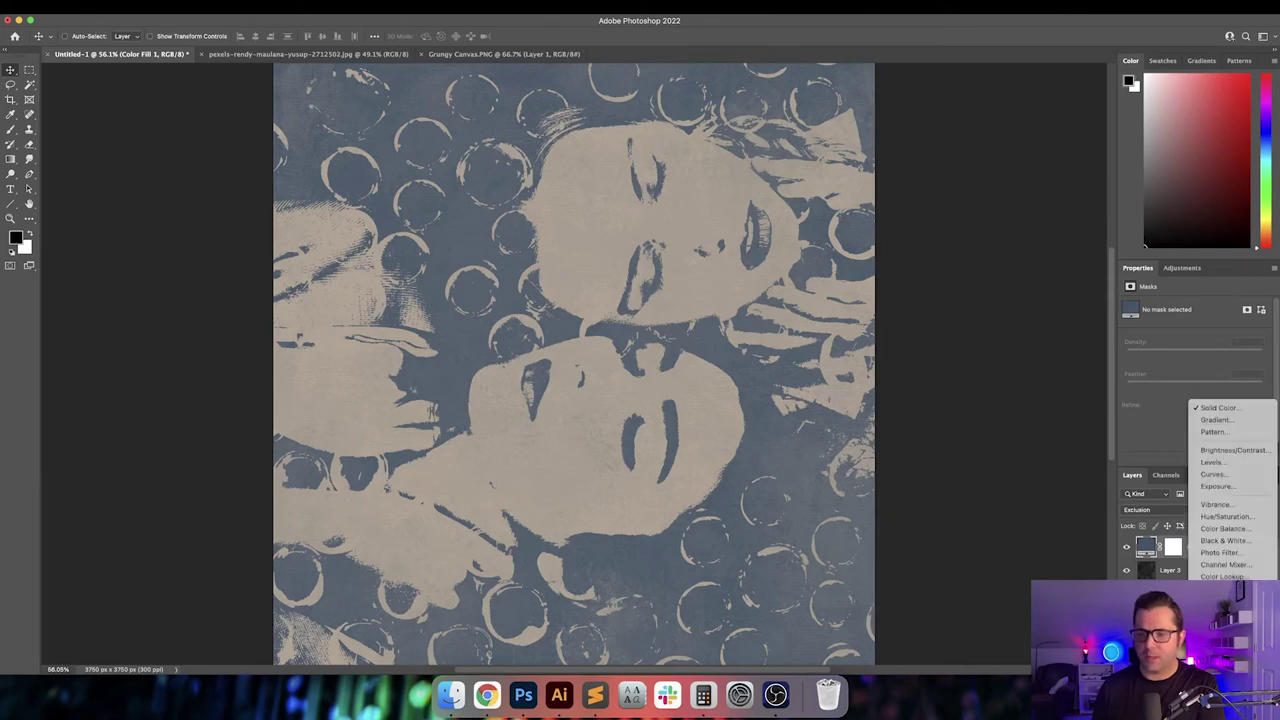
pyautogui.click(1215, 594)
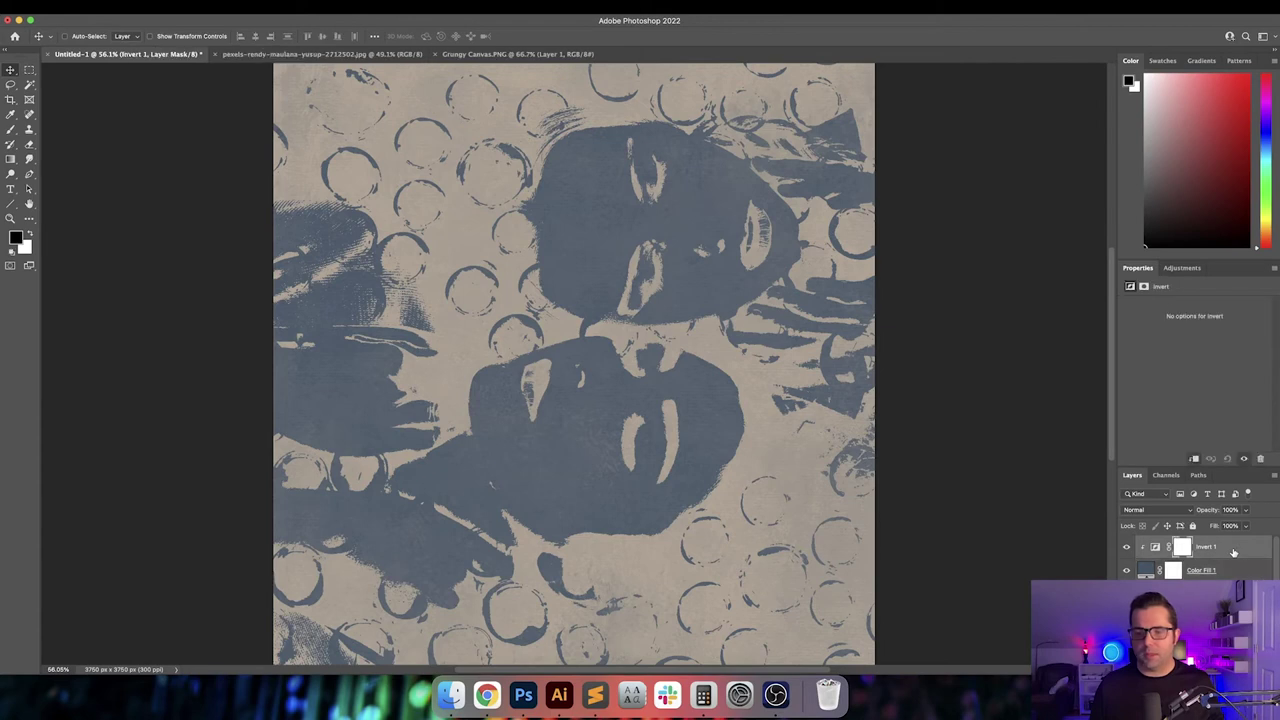
# - Replace the Invert adjustment with a Curves adjustment clipped to the fill layer, darkening the shadows and brightening the highlights
pyautogui.click(1245, 552)
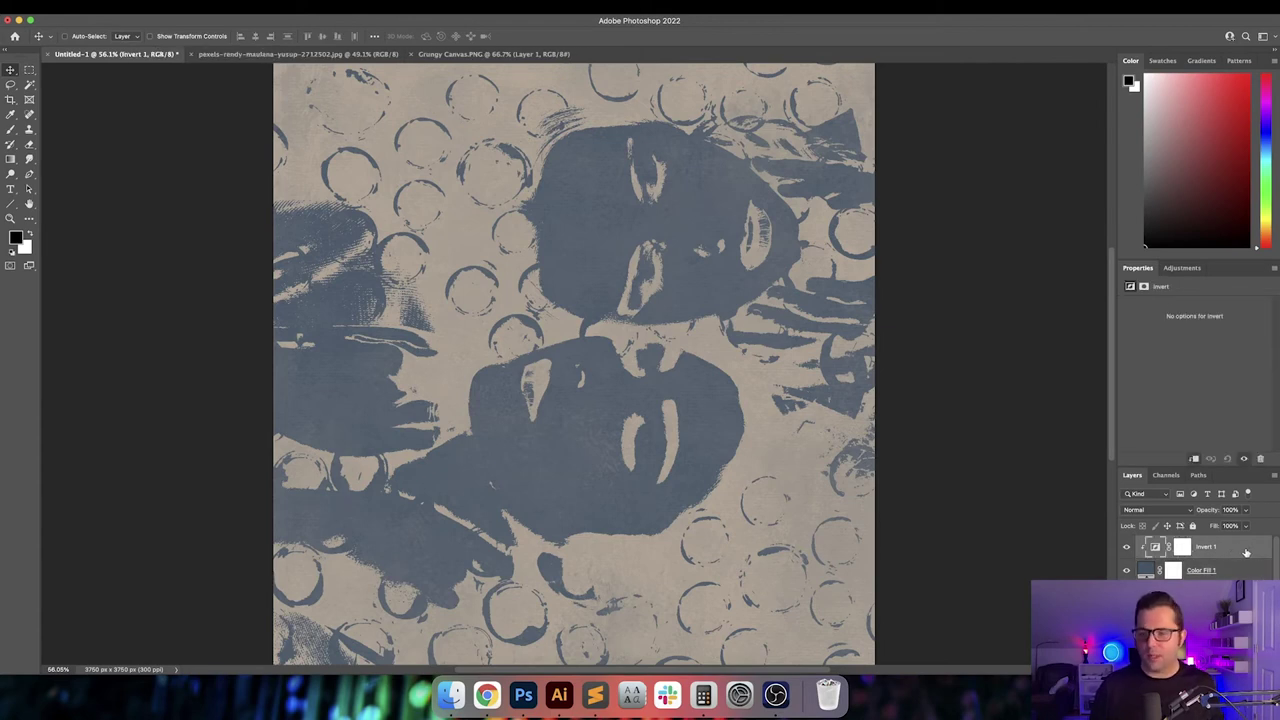
pyautogui.press('BackSpace')
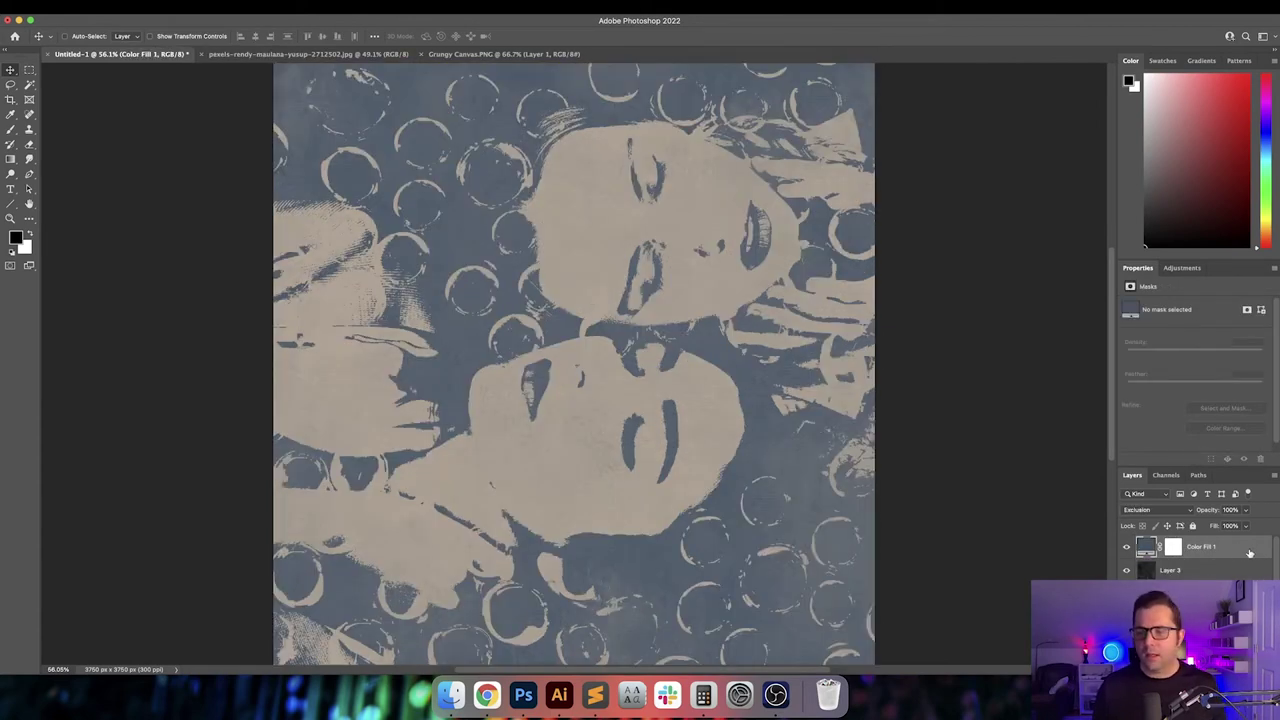
pyautogui.click(1211, 669)
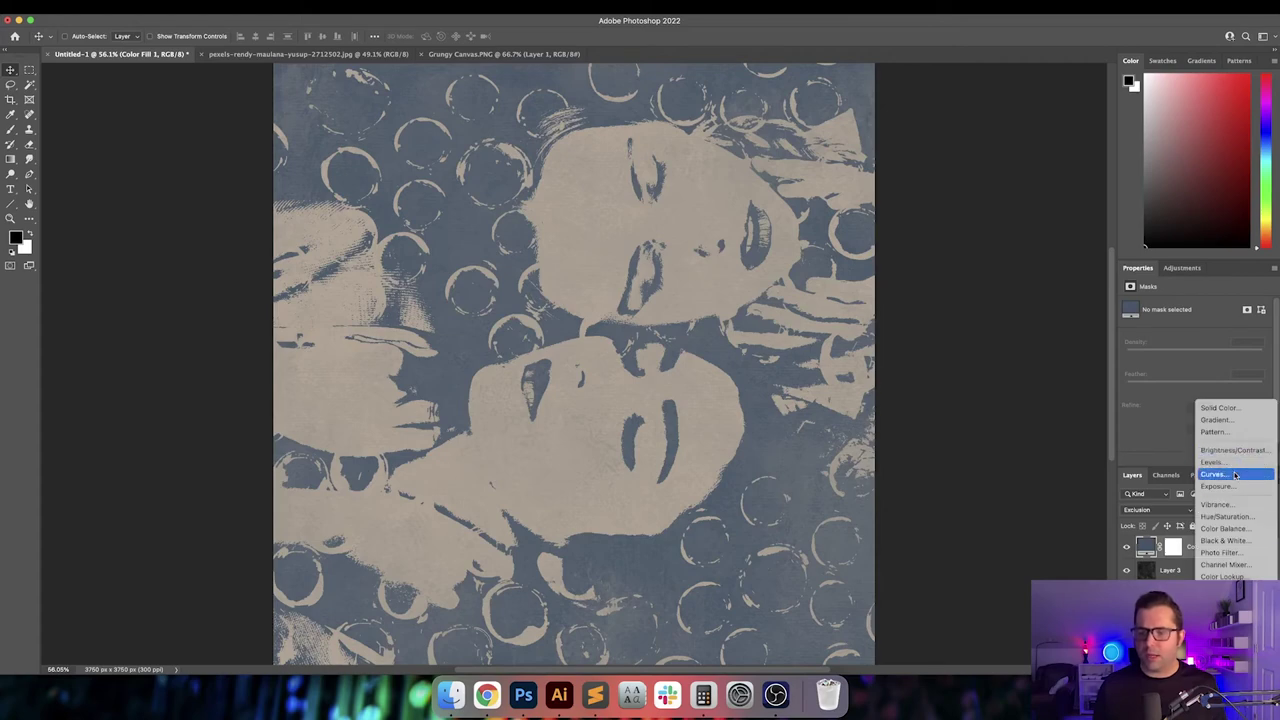
pyautogui.click(1236, 473)
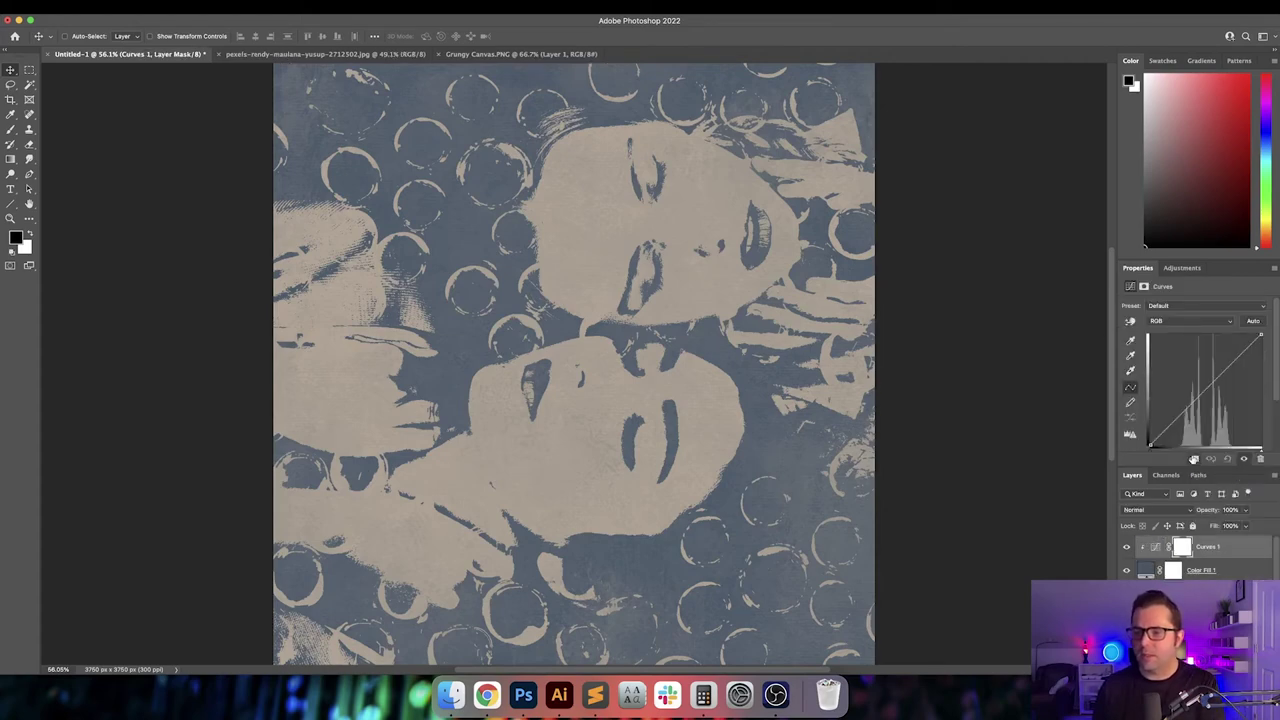
pyautogui.moveTo(1186, 410); pyautogui.dragTo(1197, 425)
pyautogui.moveTo(1232, 382); pyautogui.dragTo(1241, 363)
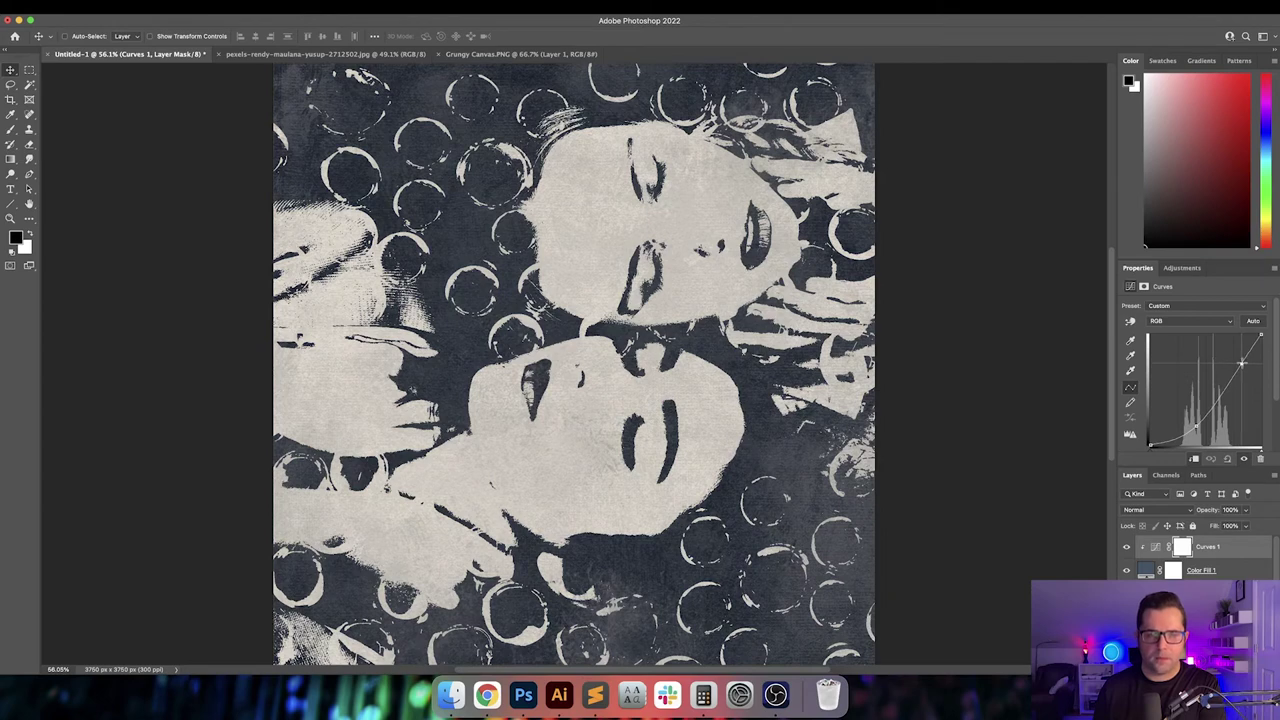
# - Recolor the Solid Color fill layer to a muted purple with a hue of 277°, trying other hues first
pyautogui.click(1146, 570)
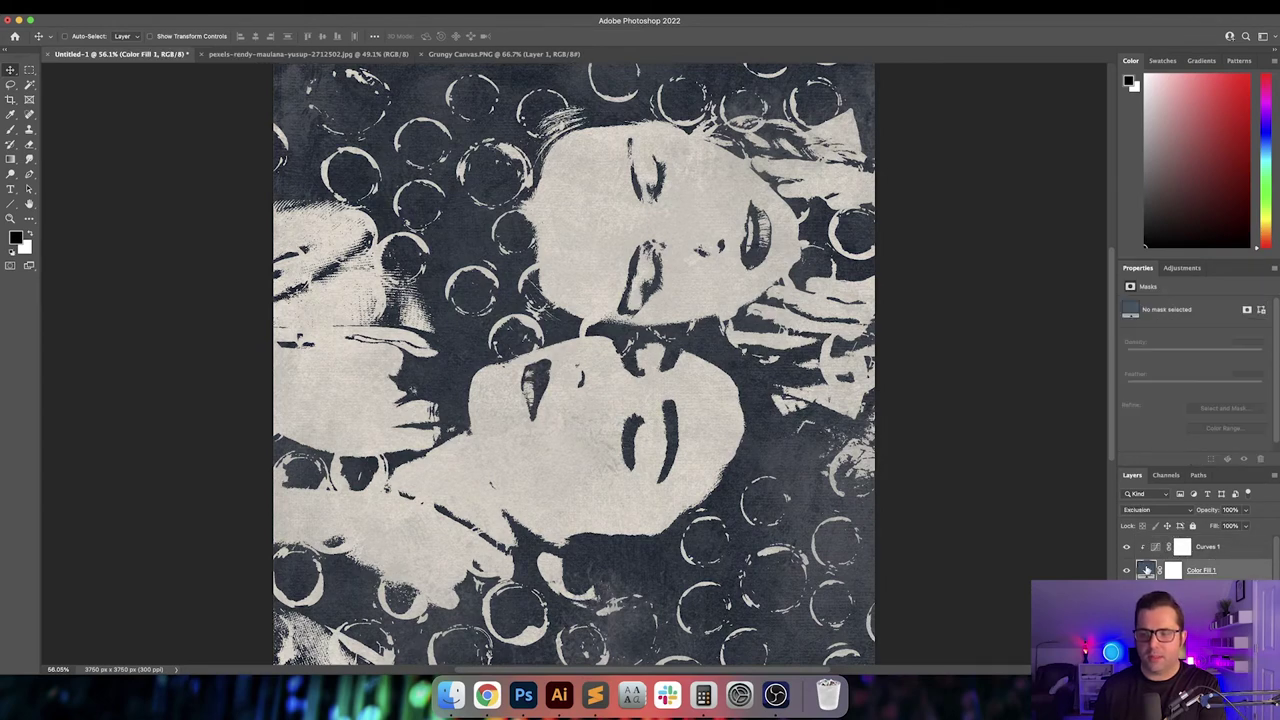
pyautogui.doubleClick(1146, 569)
pyautogui.moveTo(1138, 369); pyautogui.dragTo(1046, 189)
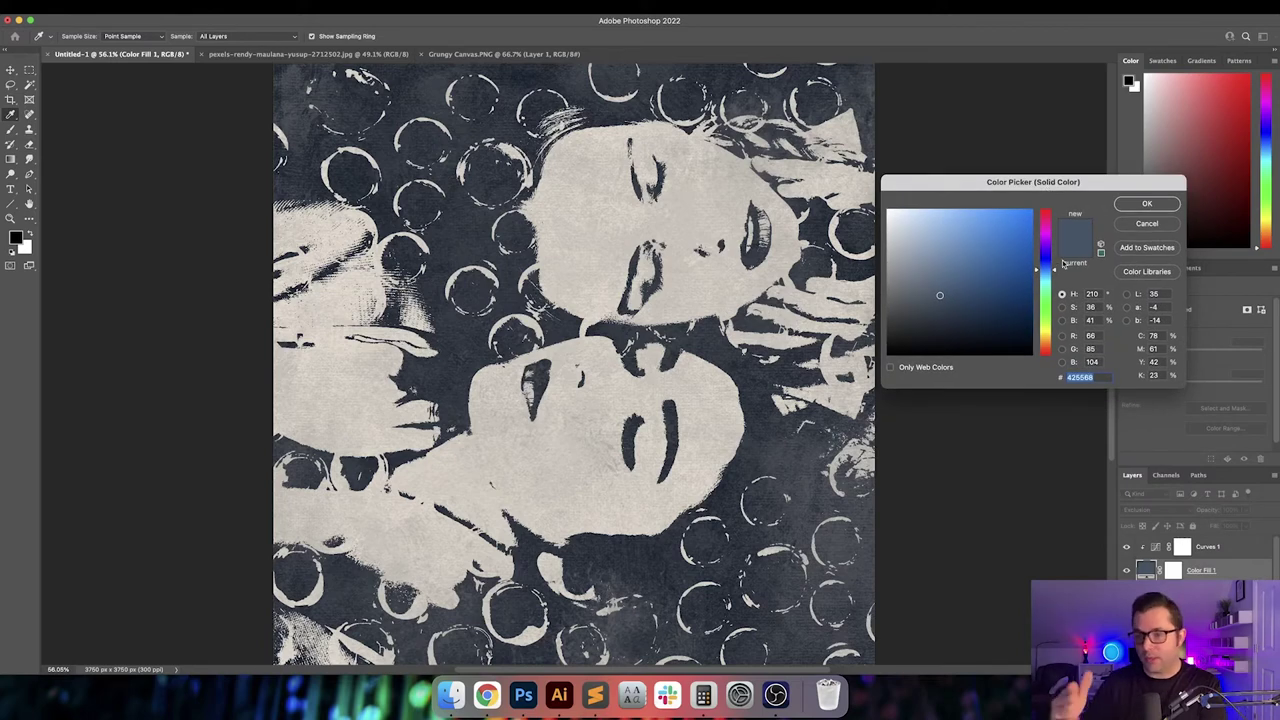
pyautogui.click(1046, 329)
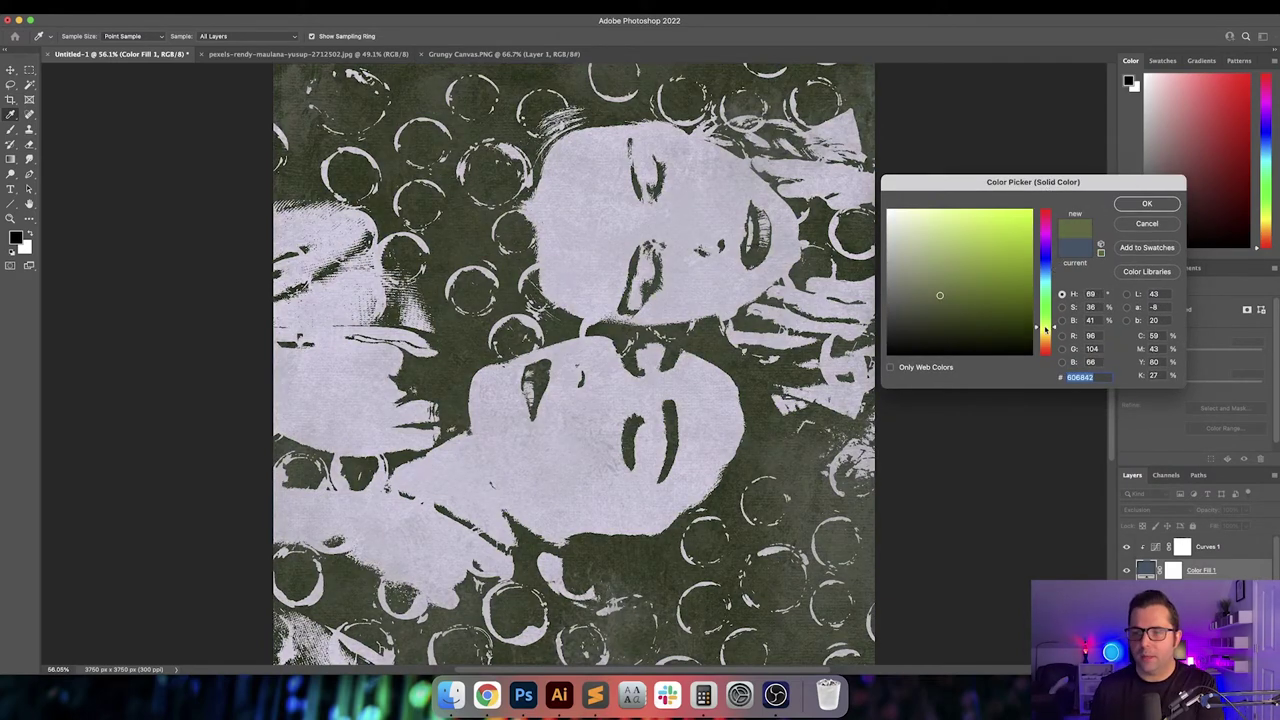
pyautogui.moveTo(1046, 329); pyautogui.dragTo(1043, 246)
pyautogui.click(1046, 352)
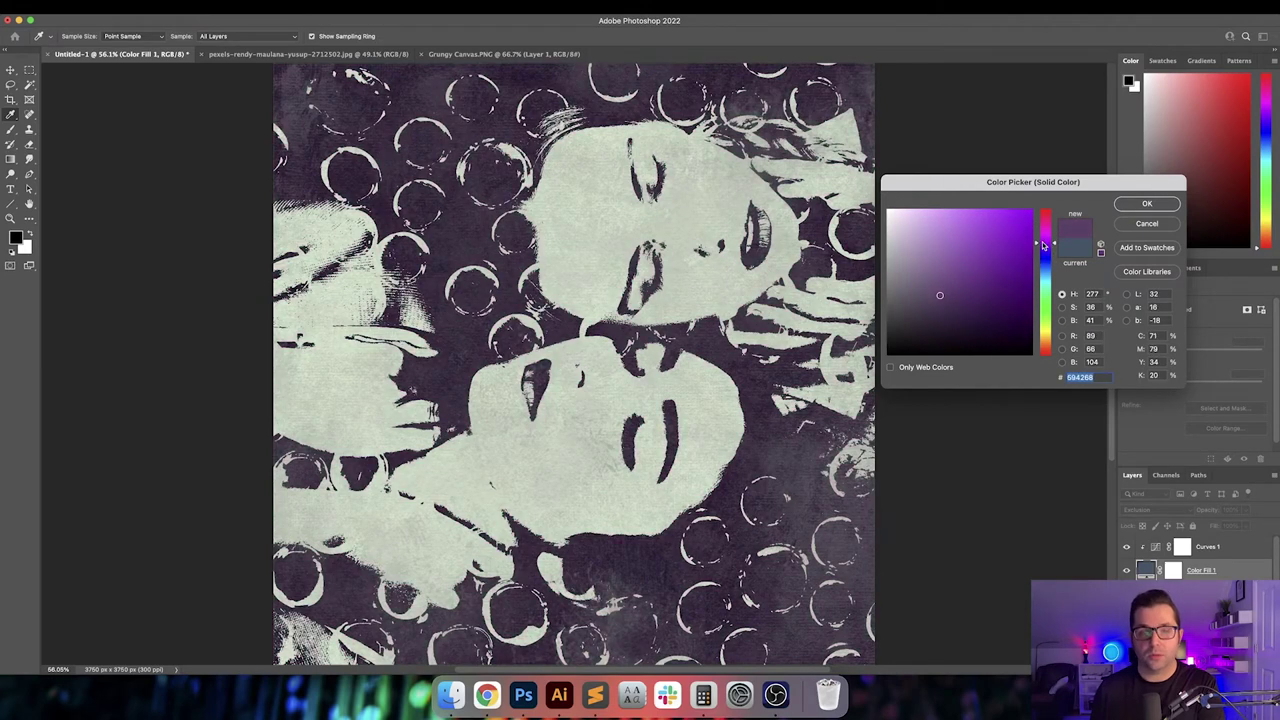
pyautogui.click(1147, 204)
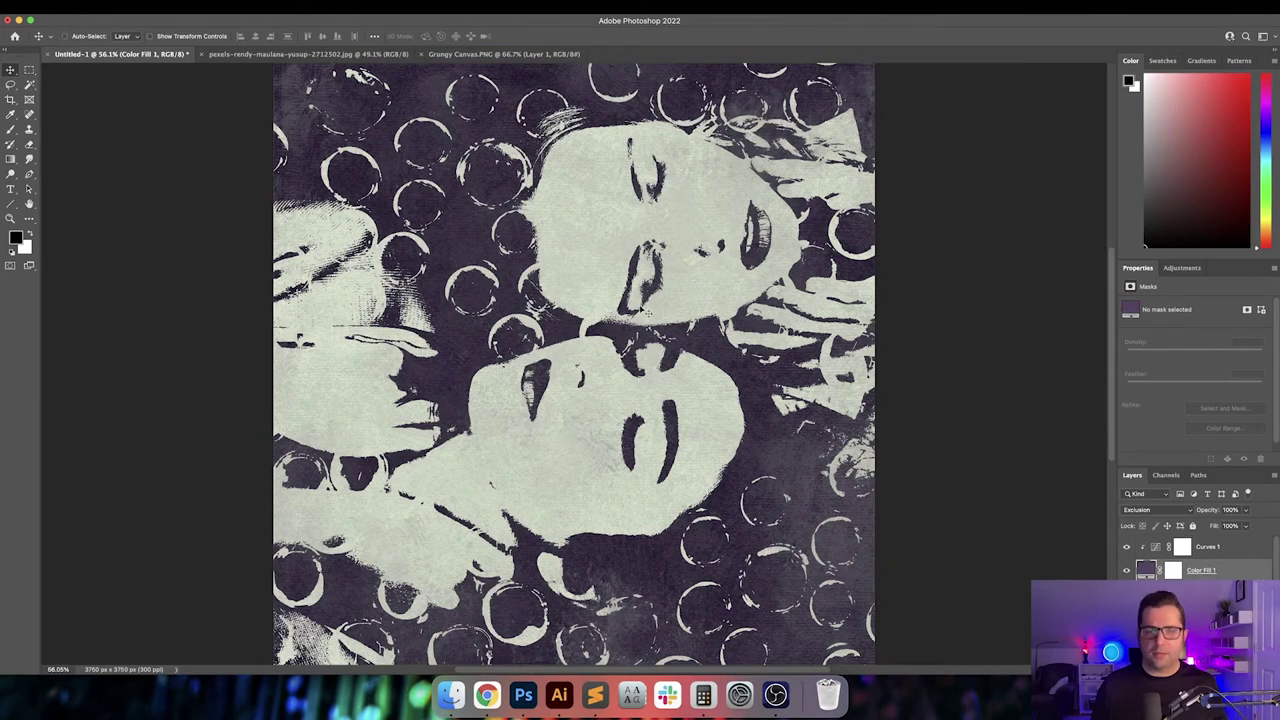
pyautogui.press('super+z')
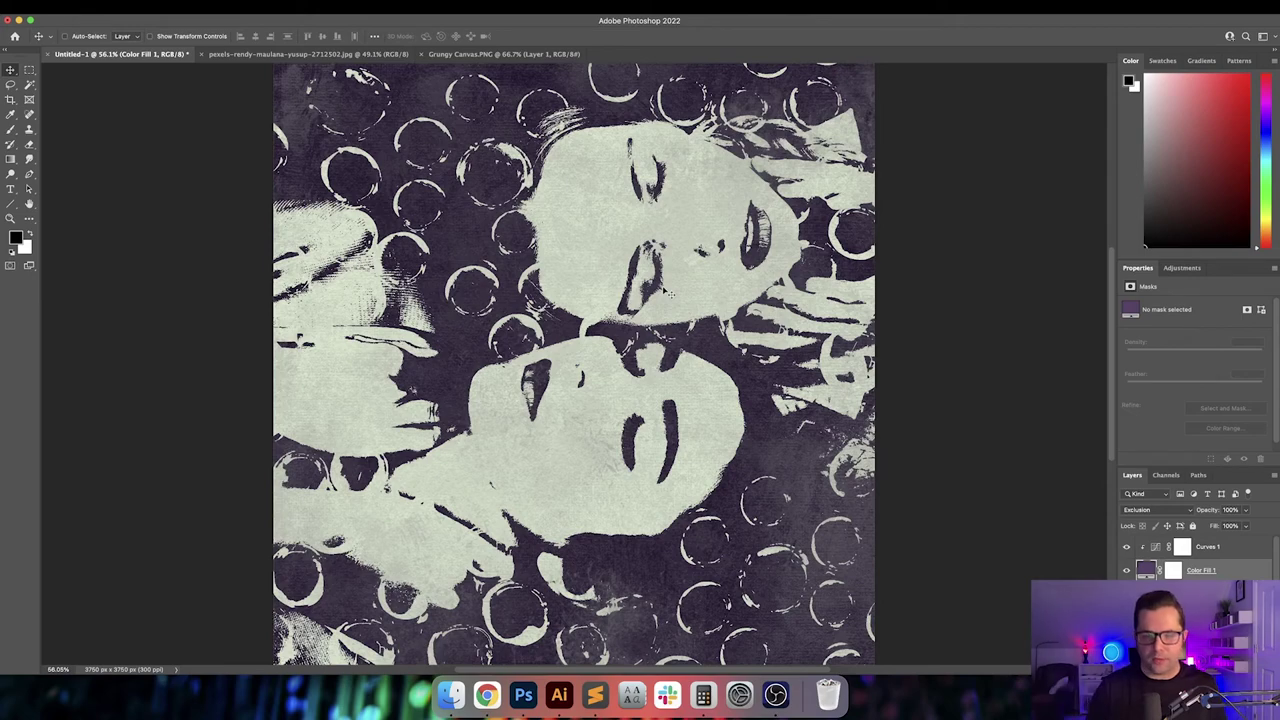
# - Switch to Finder, preview textures in the Aged Paper folder and open paper_texture_v5_by_bashcorpo.jpg in Photoshop
pyautogui.click(448, 697)
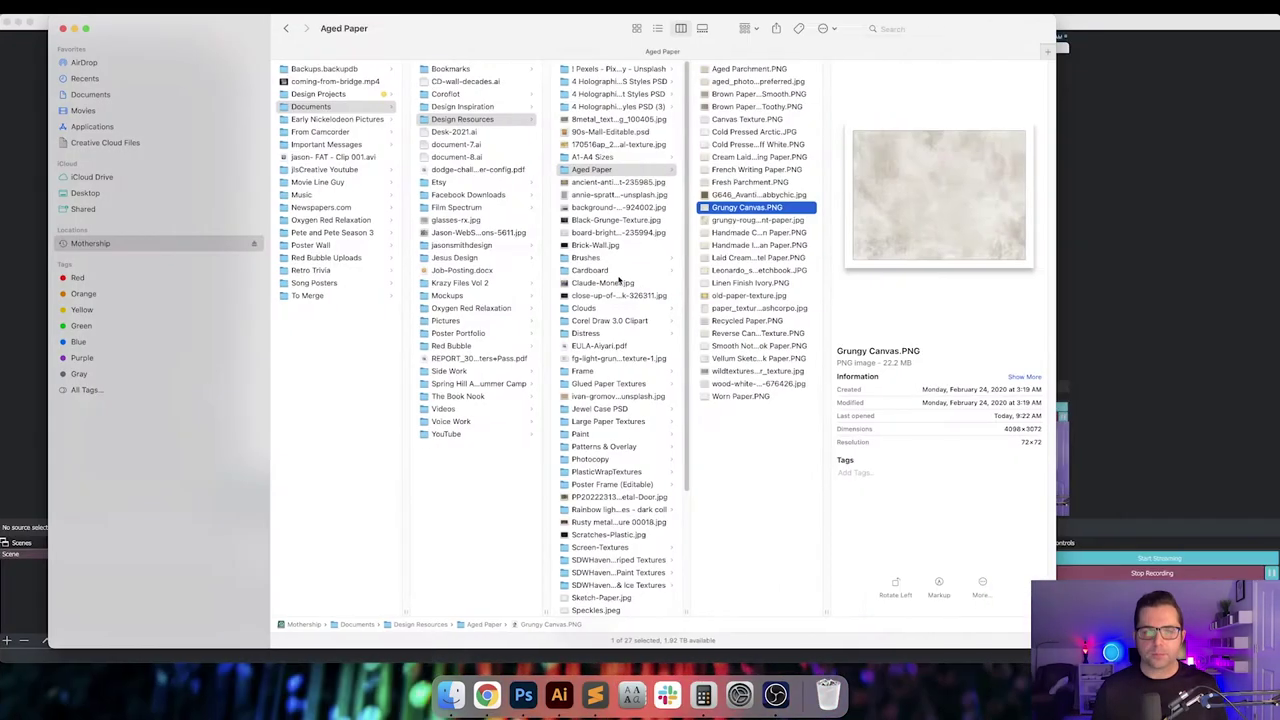
pyautogui.press('Down')
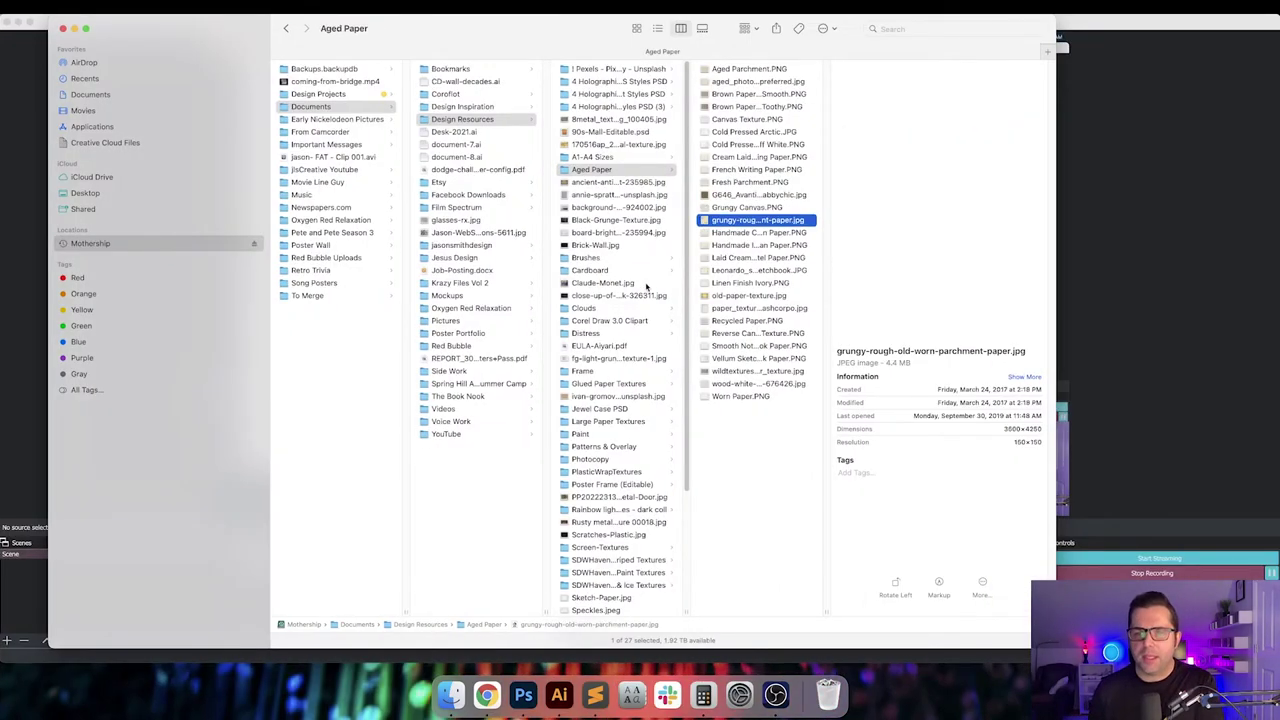
pyautogui.click(753, 284)
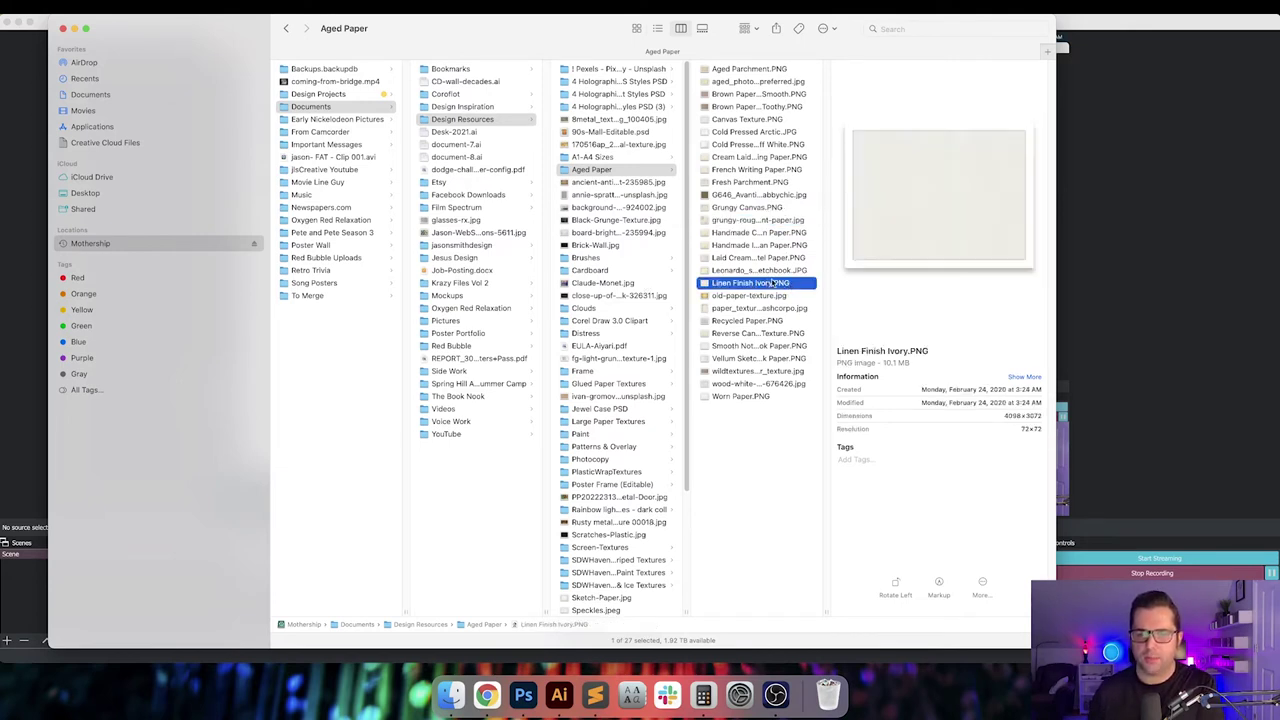
pyautogui.press('Down')
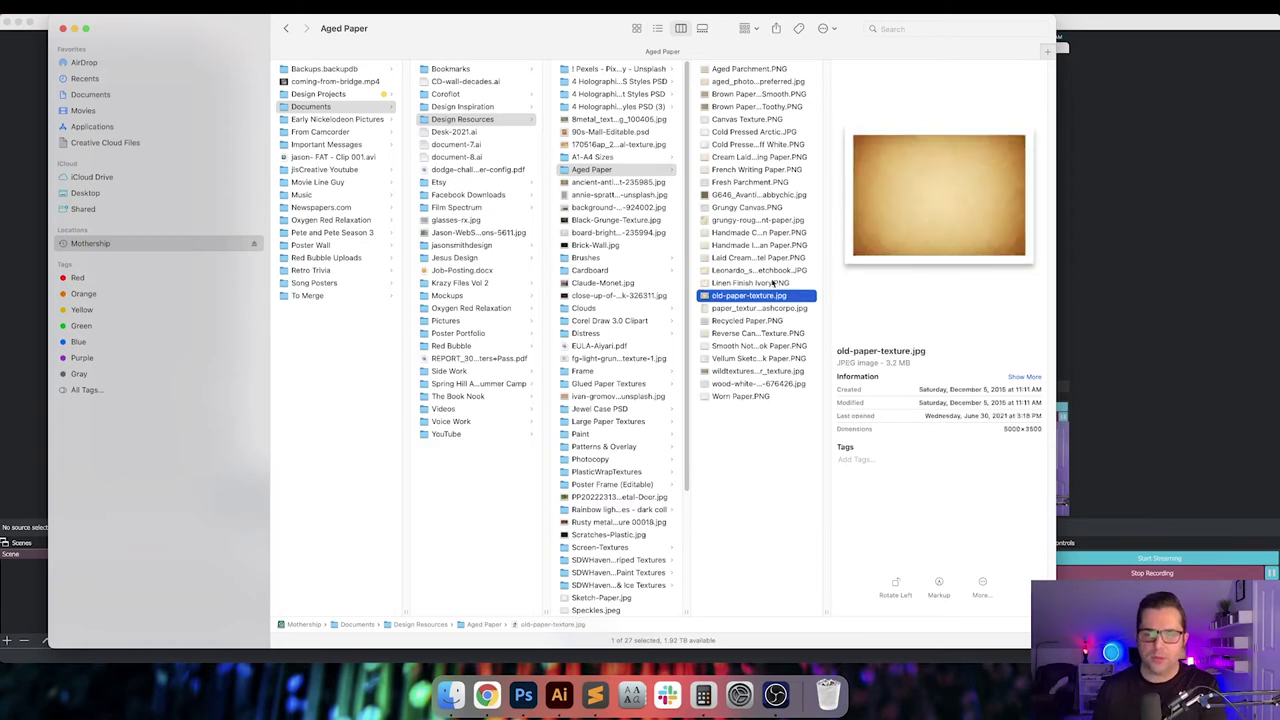
pyautogui.press('Down')
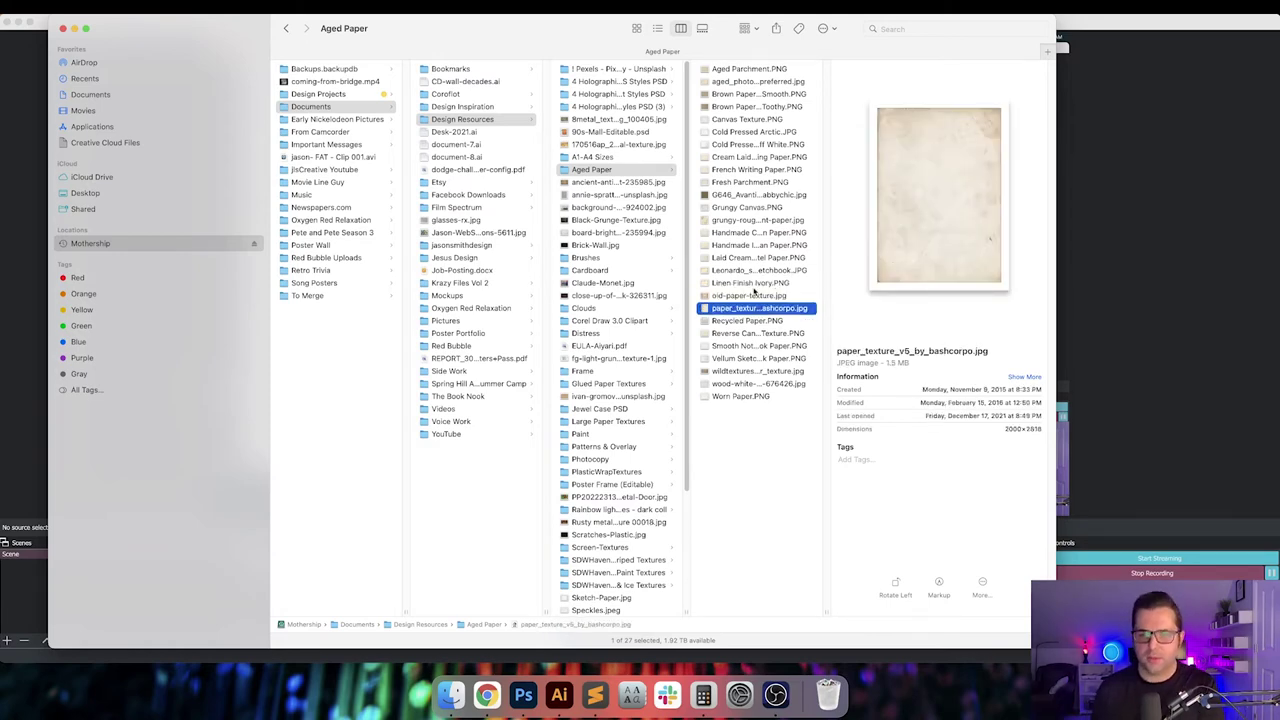
pyautogui.doubleClick(751, 309)
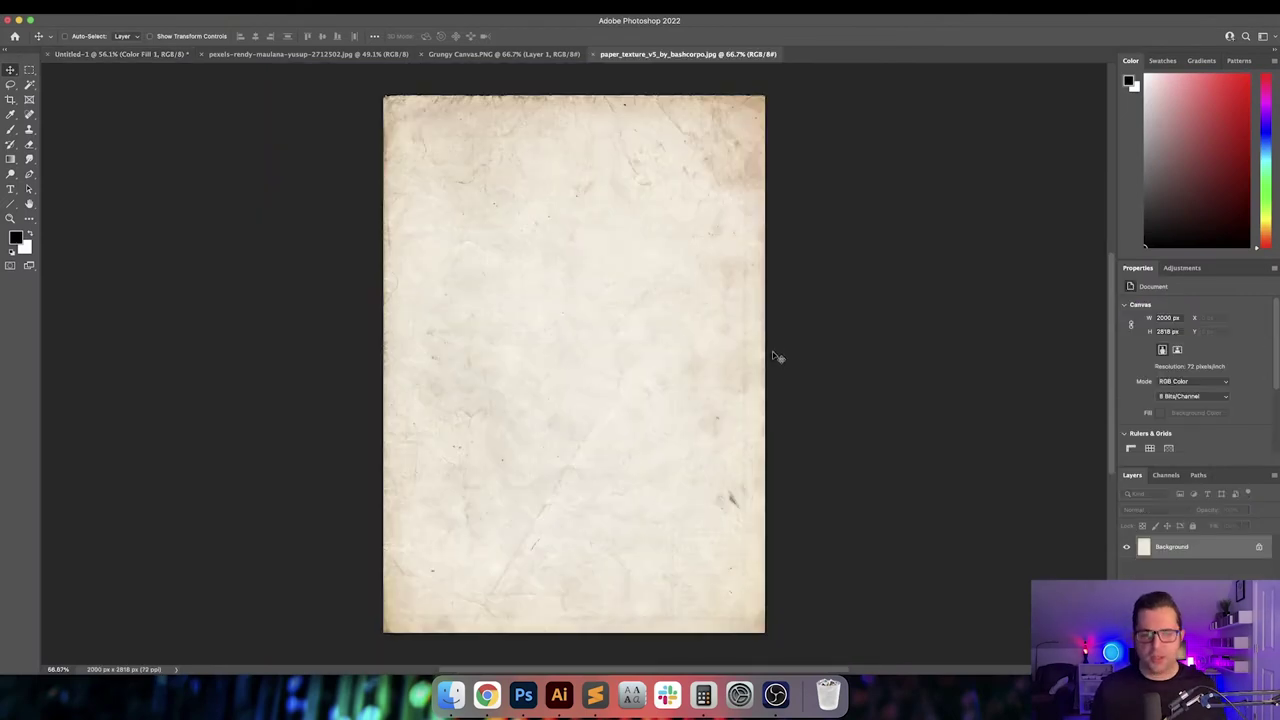
# - Paste the paper texture above the Curves layer in the artwork, scaled to 3800 px wide and desaturated
pyautogui.click(120, 53)
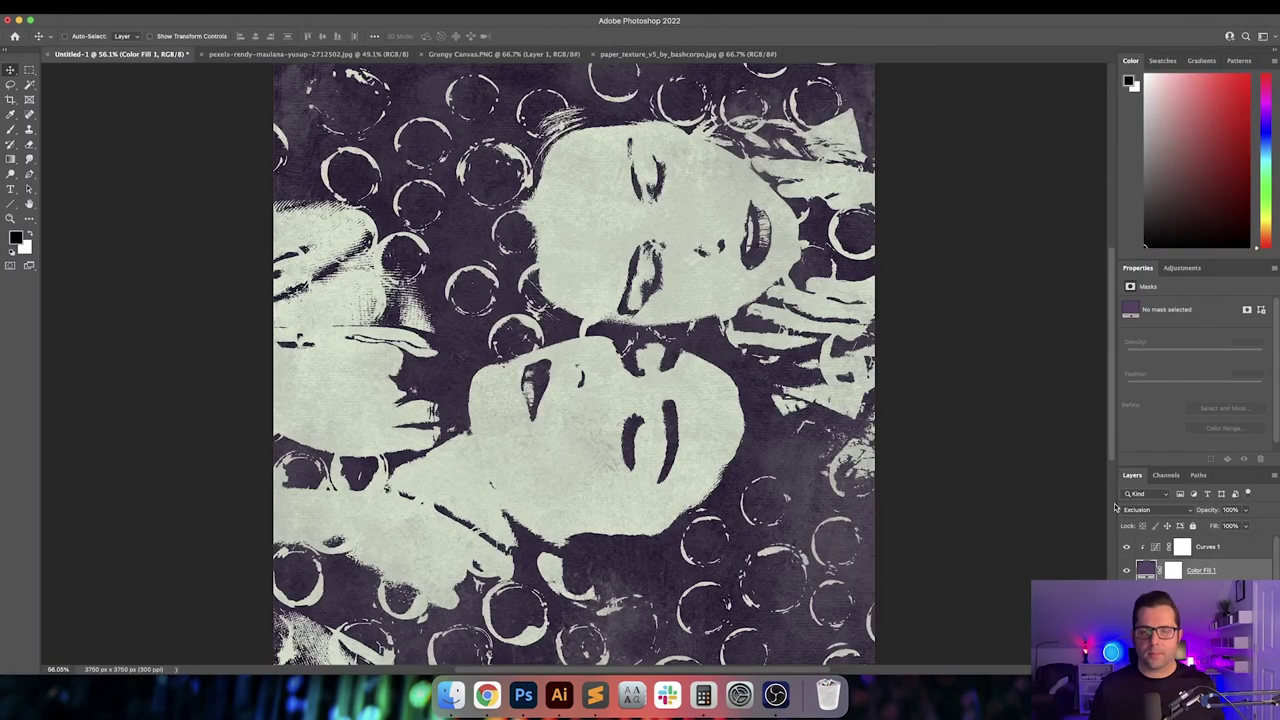
pyautogui.click(1222, 590)
pyautogui.click(1220, 546)
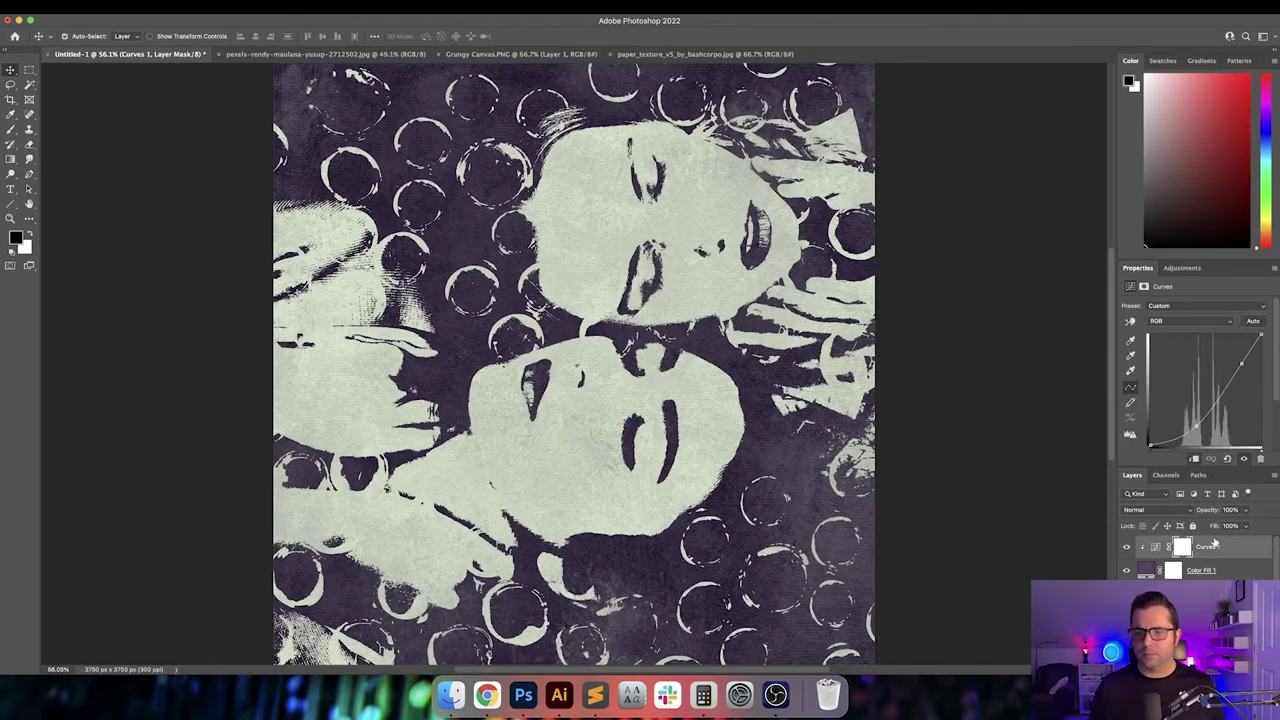
pyautogui.press('super+v')
pyautogui.press('super+t')
pyautogui.click(268, 35)
pyautogui.hotkey('shift', 'Up')
pyautogui.hotkey('shift', 'Up')
pyautogui.hotkey('shift', 'Up')
pyautogui.hotkey('shift', 'Up')
pyautogui.hotkey('shift', 'Up')
pyautogui.hotkey('shift', 'Up')
pyautogui.hotkey('shift', 'Up')
pyautogui.hotkey('shift', 'Up')
pyautogui.hotkey('shift', 'Up')
pyautogui.hotkey('shift', 'Up')
pyautogui.hotkey('shift', 'Up')
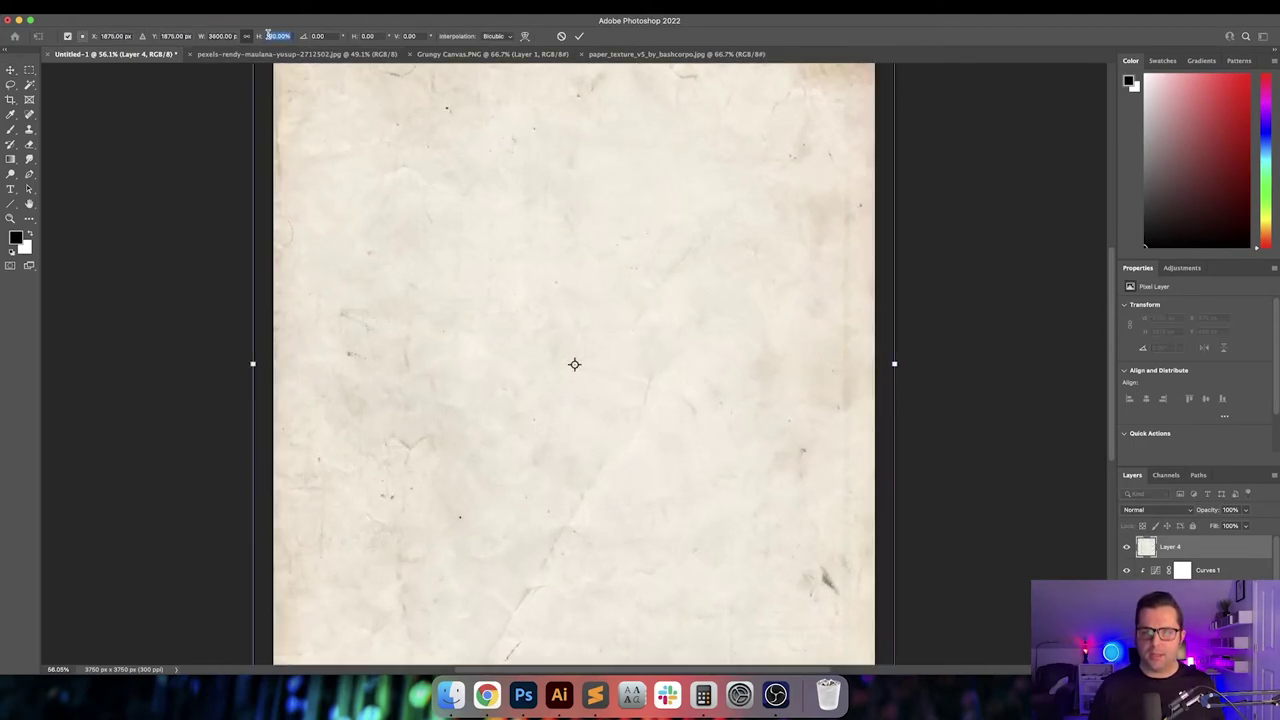
pyautogui.hotkey('shift', 'Down')
pyautogui.hotkey('shift', 'Down')
pyautogui.press('Return')
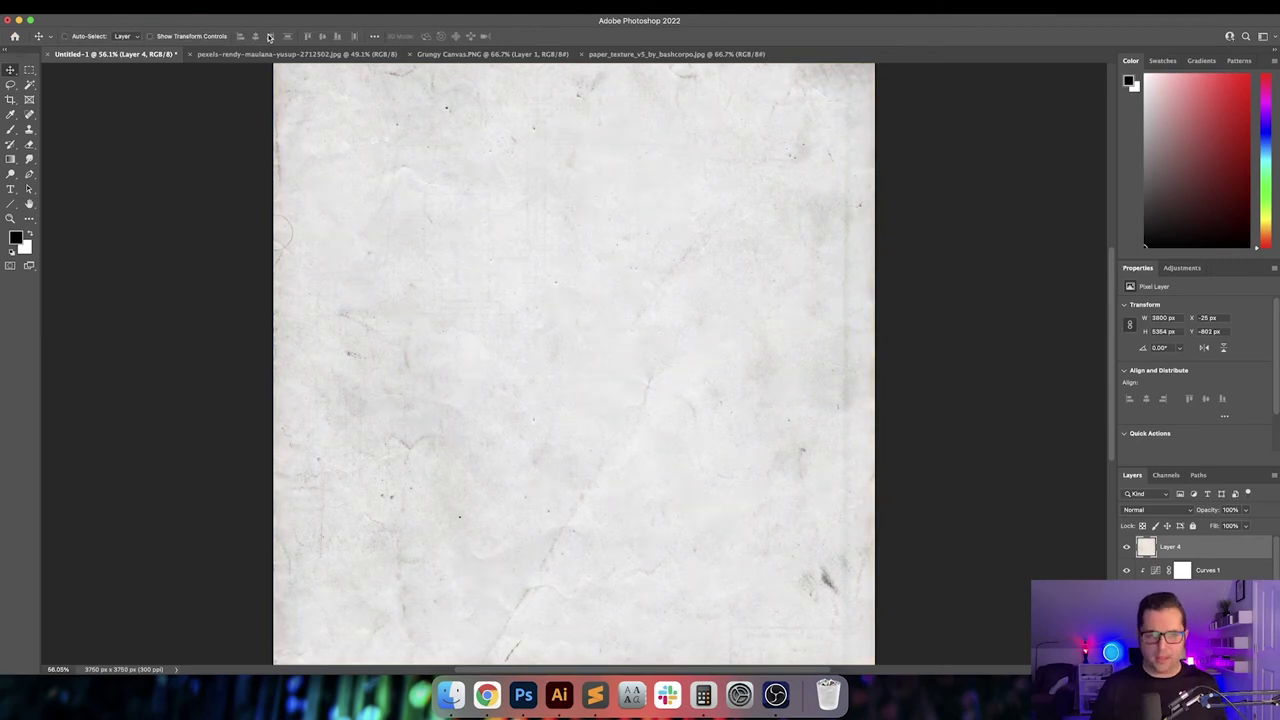
# - Set the pasted paper texture's blend mode to Difference and invert it, comparing the artwork with and without it
pyautogui.click(1183, 511)
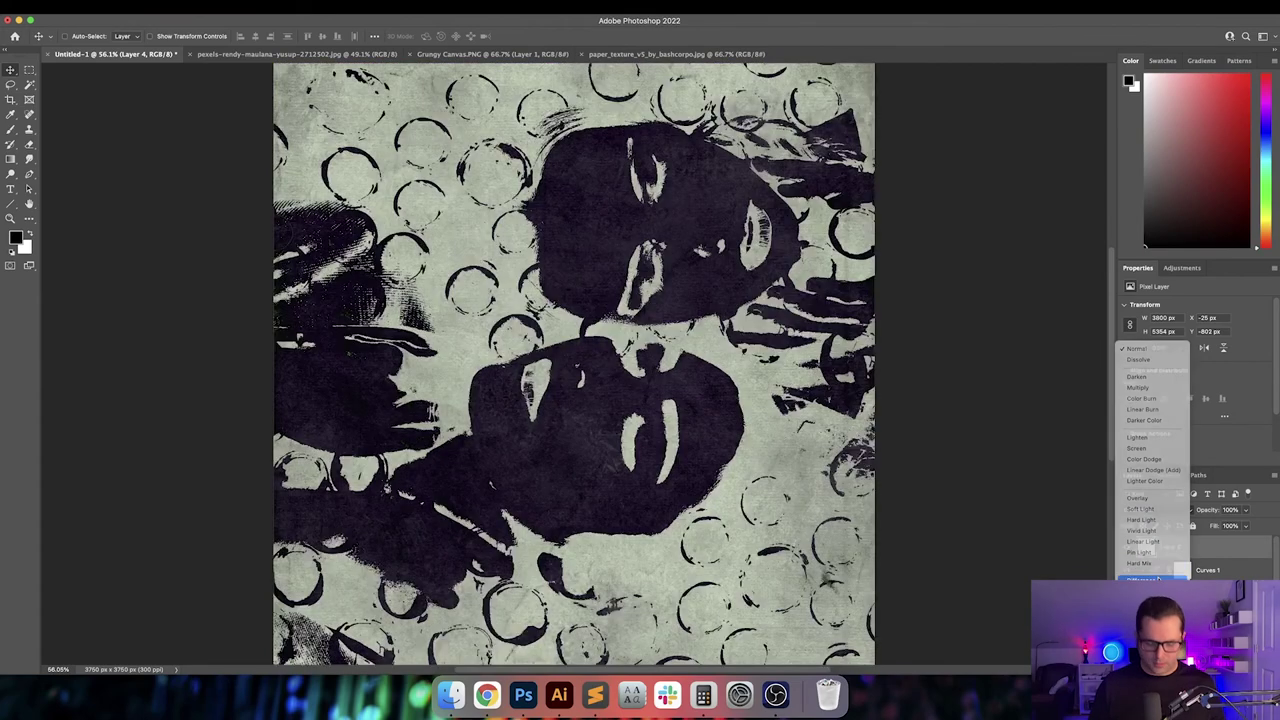
pyautogui.click(1140, 574)
pyautogui.press('super+i')
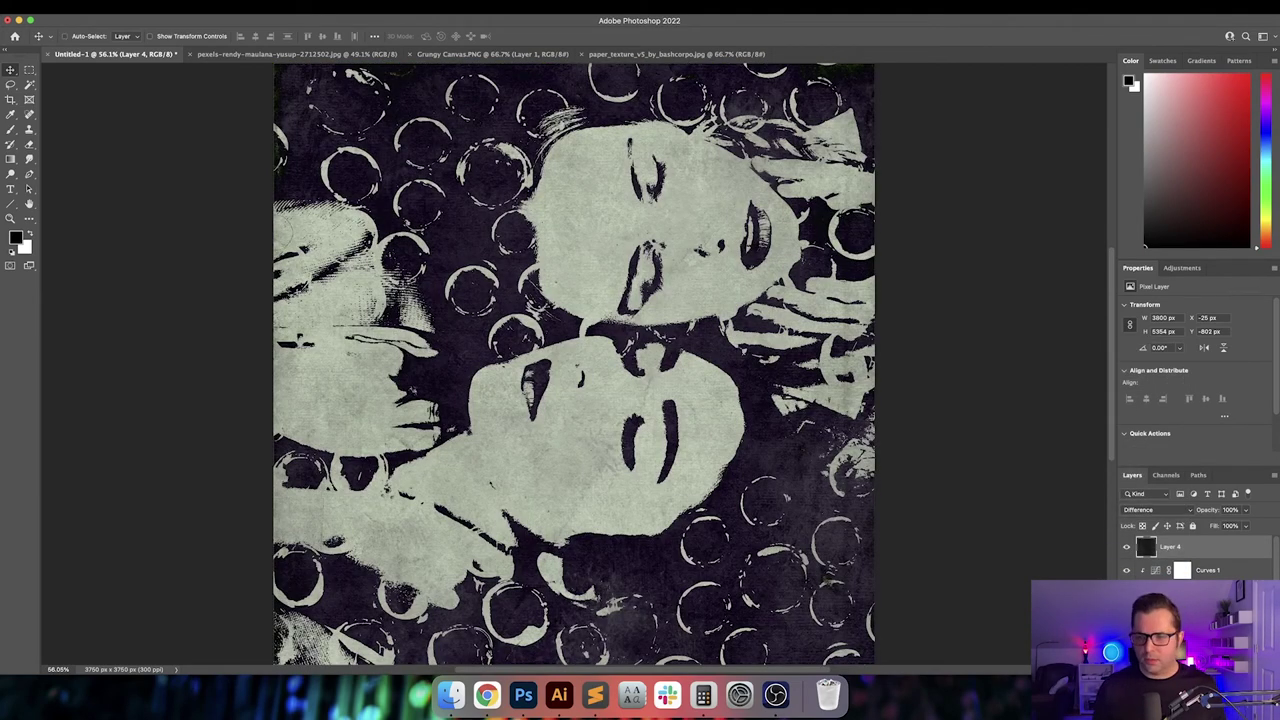
pyautogui.click(1127, 547)
pyautogui.click(1127, 547)
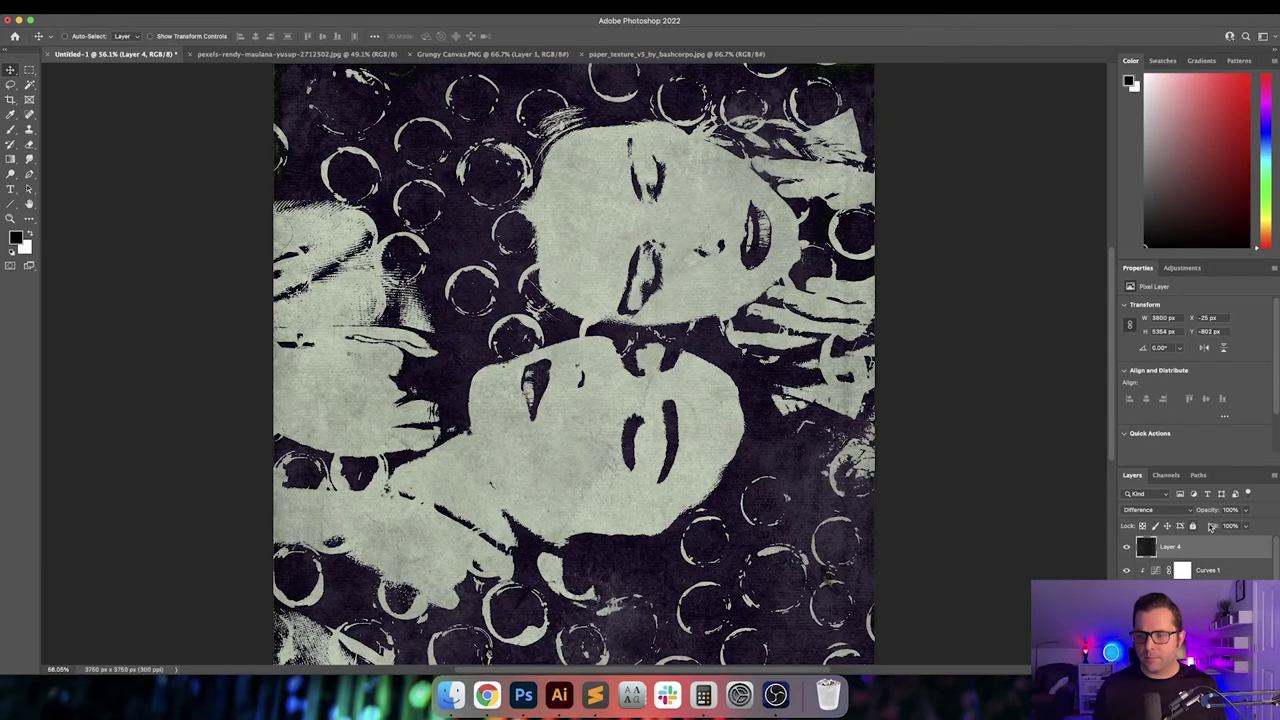
# - Reduce the inverted paper texture layer's opacity to 50%
pyautogui.click(1230, 510)
pyautogui.write('50')
pyautogui.press('Return')
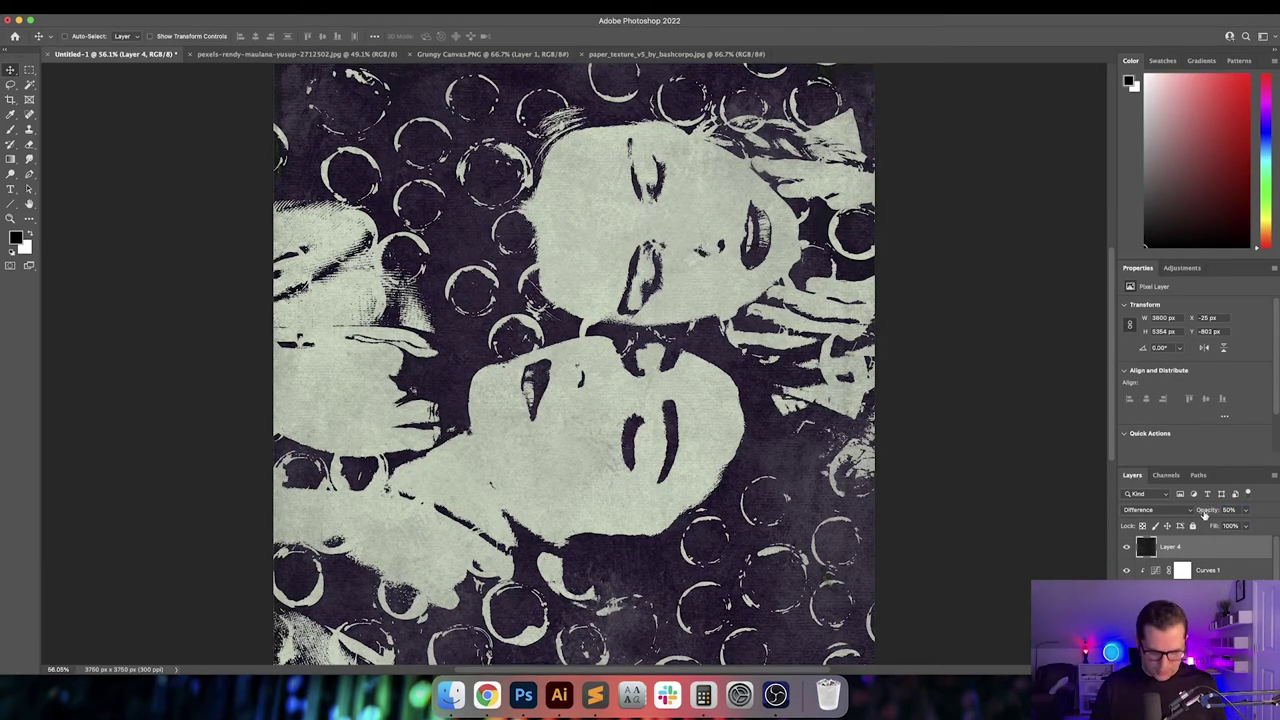
# - Create a new layer named Grain above the paper texture and fill it with neutral mid-gray
pyautogui.press('super+shift+n')
pyautogui.write('Grain')
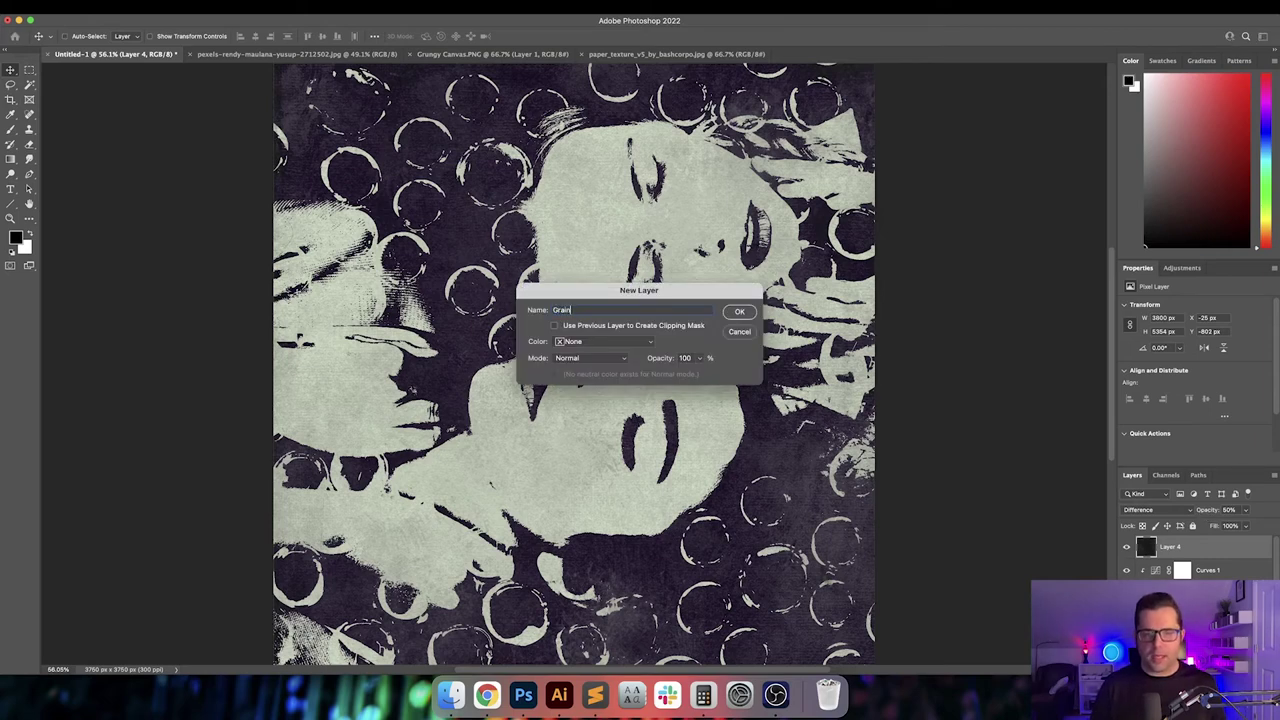
pyautogui.press('Return')
pyautogui.hotkey('shift', 'BackSpace')
pyautogui.press('Return')
pyautogui.press('v')
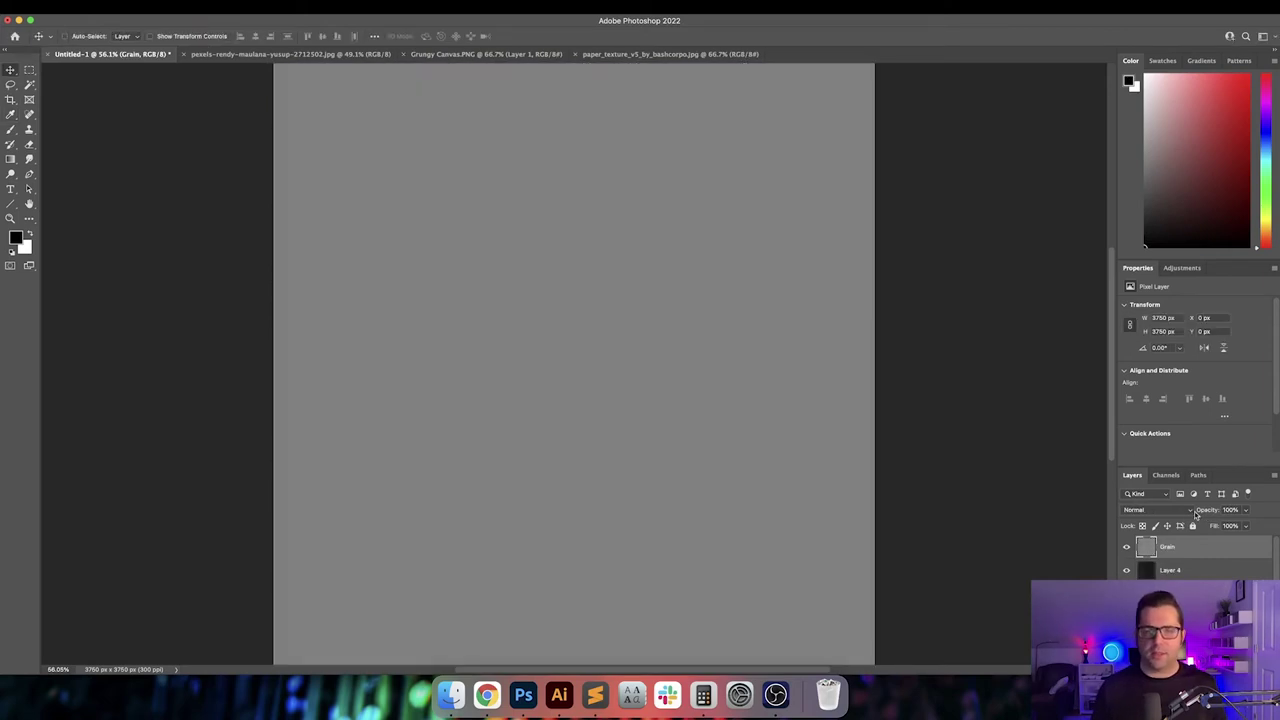
# - Apply the Camera Raw Filter to the Grain layer with grain set to 75 and vignetting to -20
pyautogui.click(265, 6)
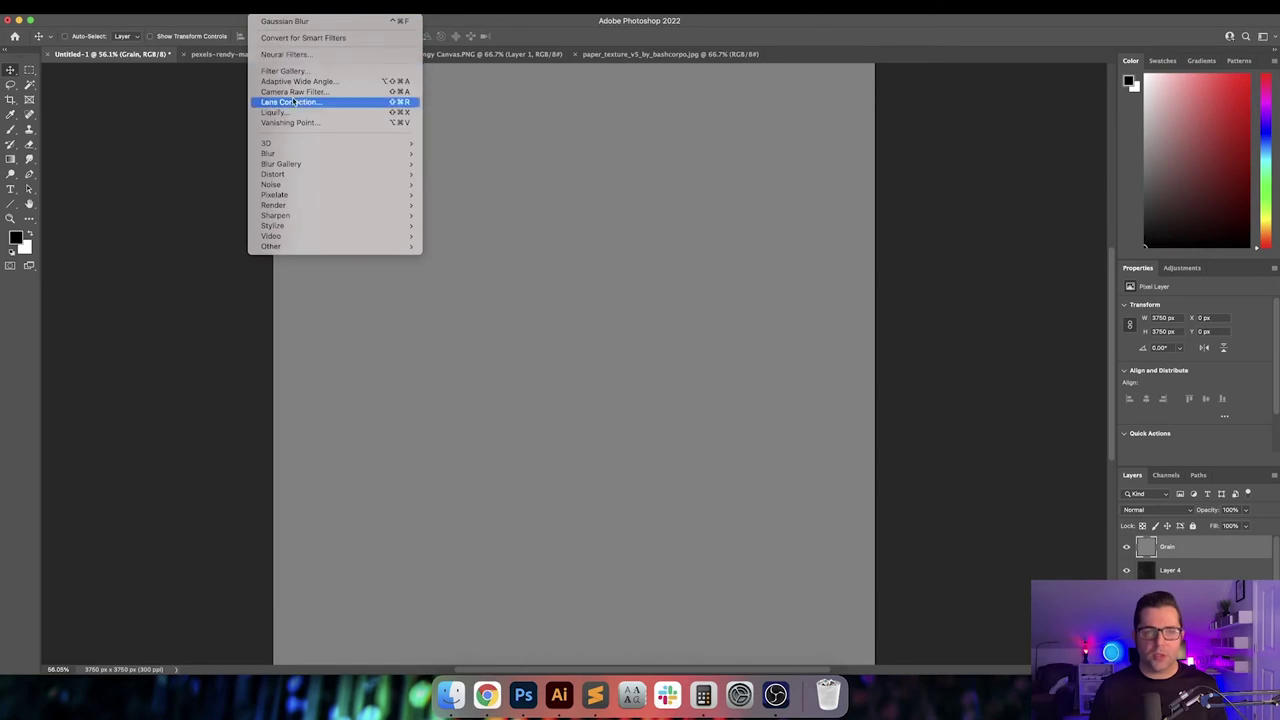
pyautogui.click(330, 92)
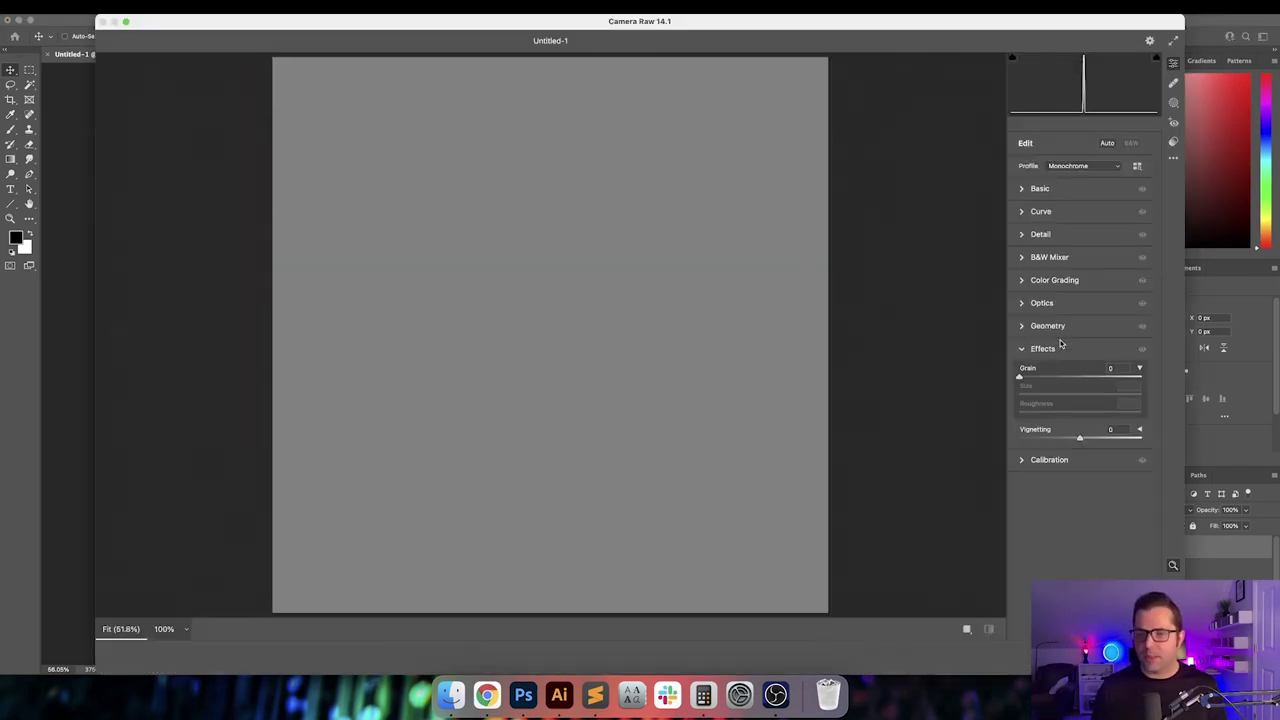
pyautogui.click(1126, 374)
pyautogui.moveTo(1126, 370); pyautogui.dragTo(1054, 413)
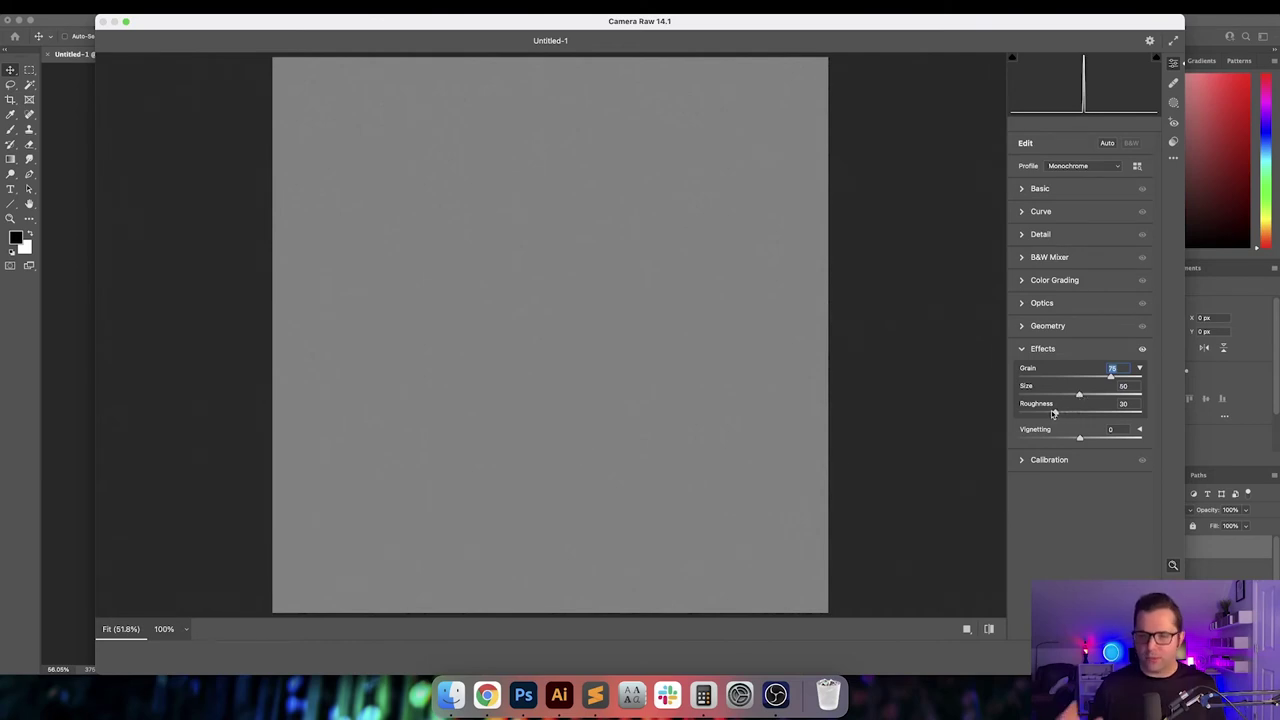
pyautogui.click(1120, 430)
pyautogui.hotkey('shift', 'Down')
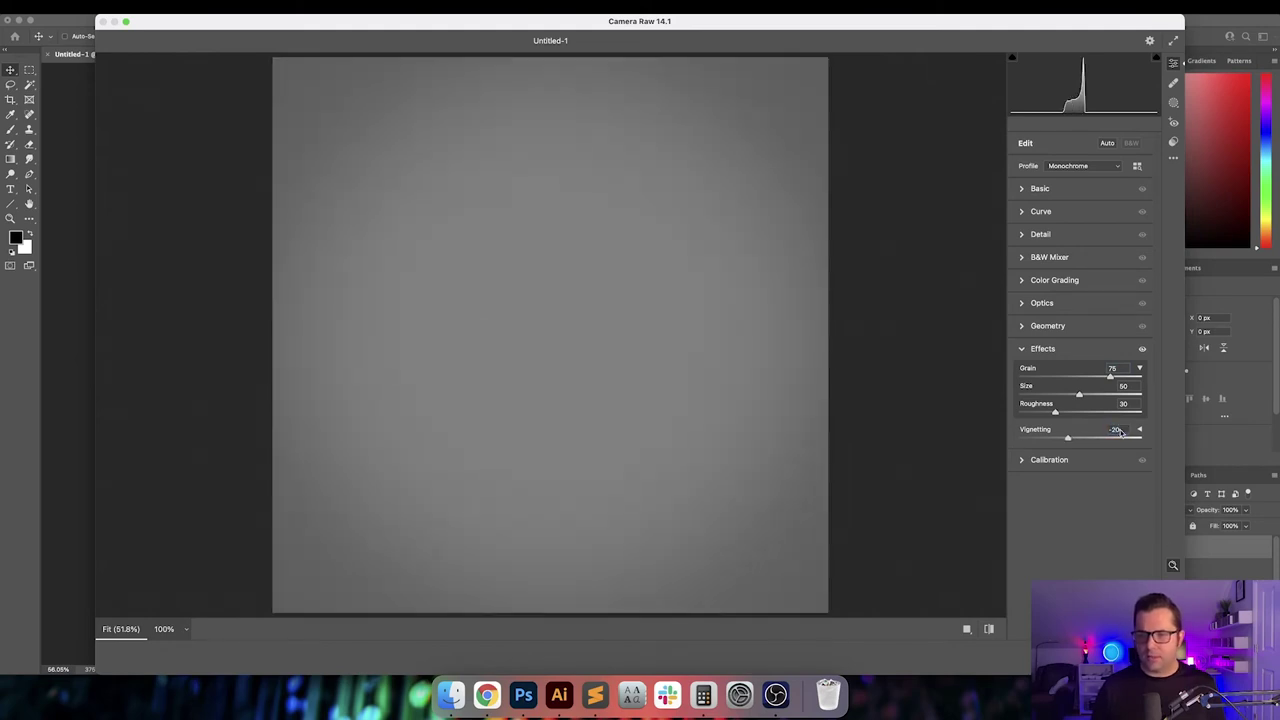
pyautogui.press('Return')
# - Set the Grain layer's blend mode to Overlay and compare the artwork at 100% with and without the grain
pyautogui.click(1166, 508)
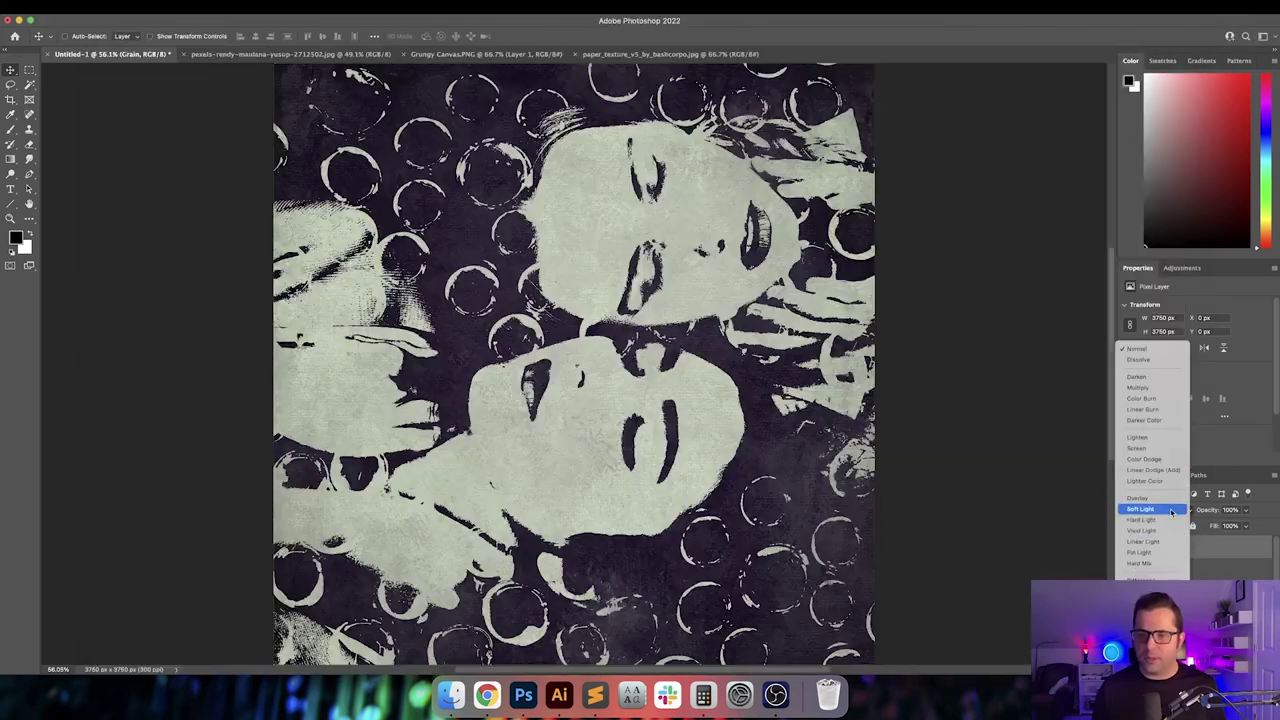
pyautogui.click(1163, 499)
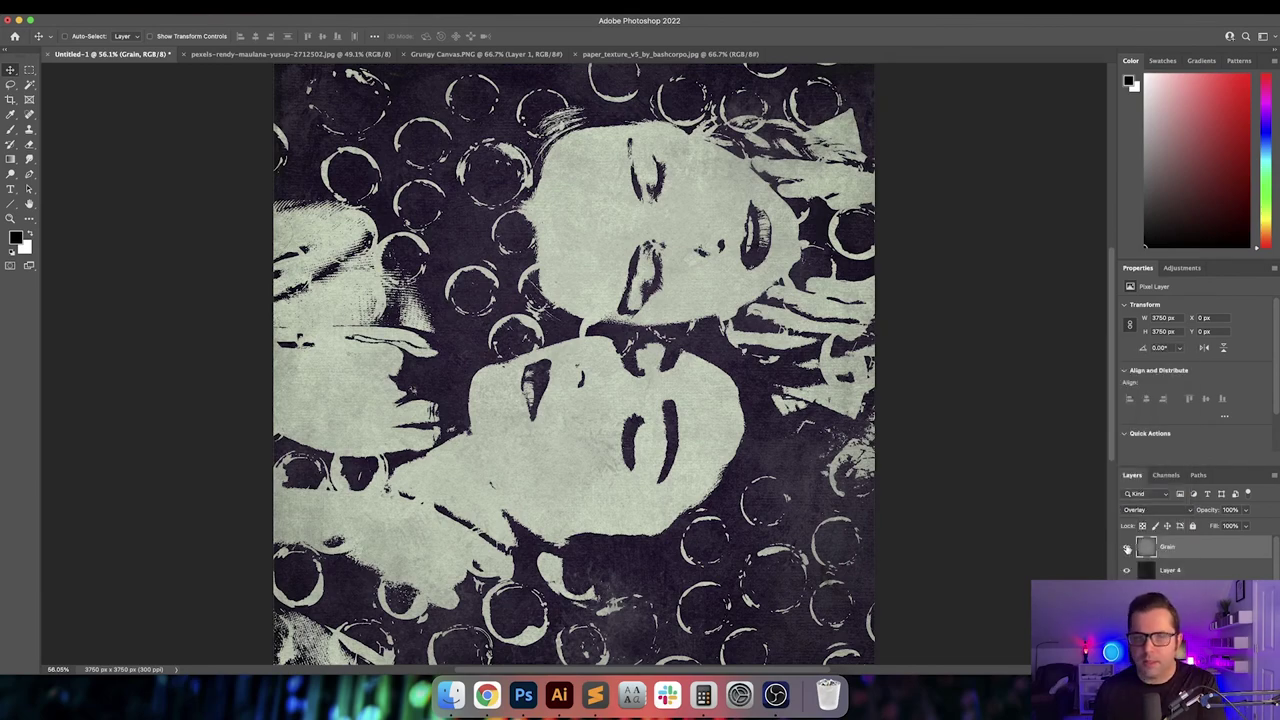
pyautogui.press('super+1')
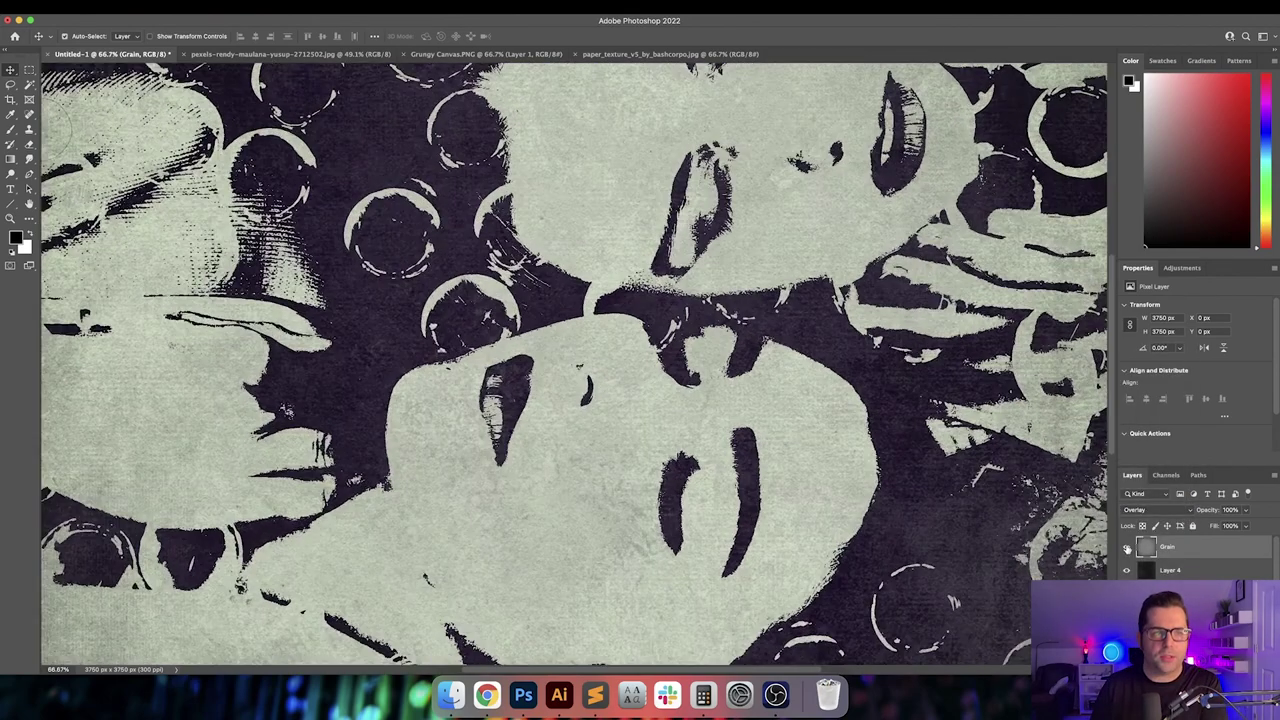
pyautogui.click(1126, 548)
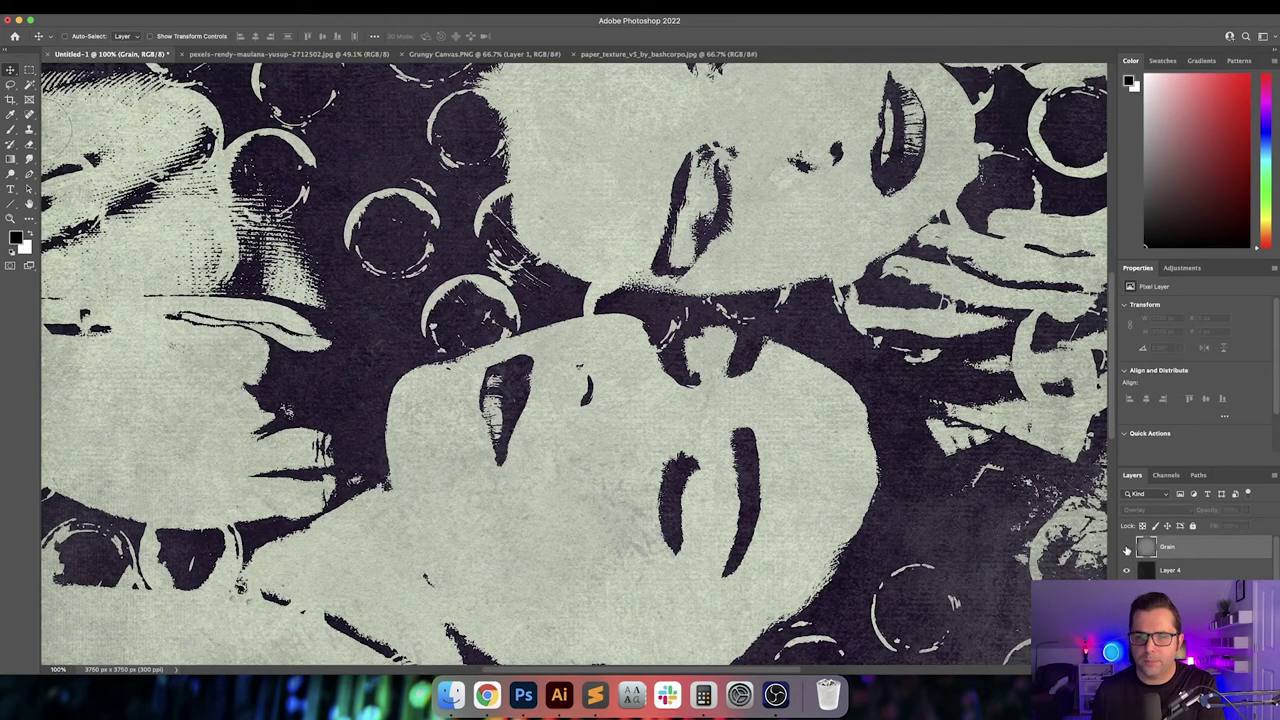
pyautogui.click(1126, 548)
pyautogui.hscroll(-5, 893, 395)
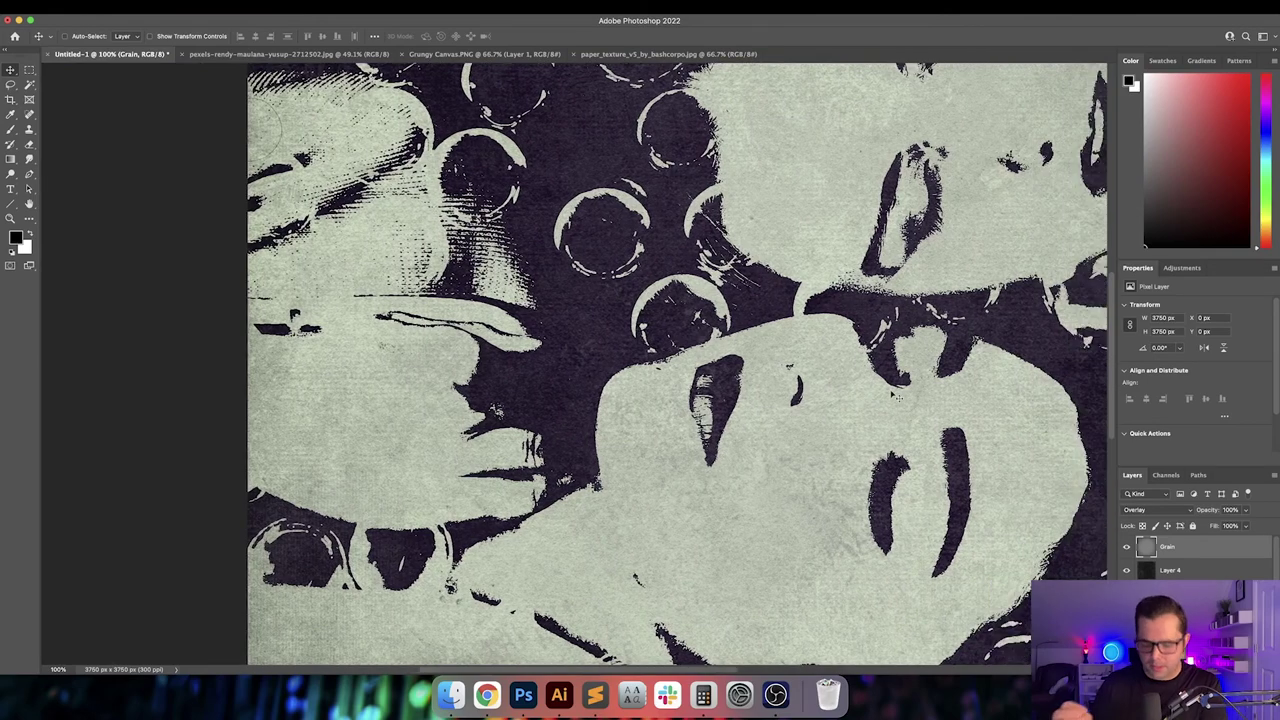
pyautogui.press('super+0')
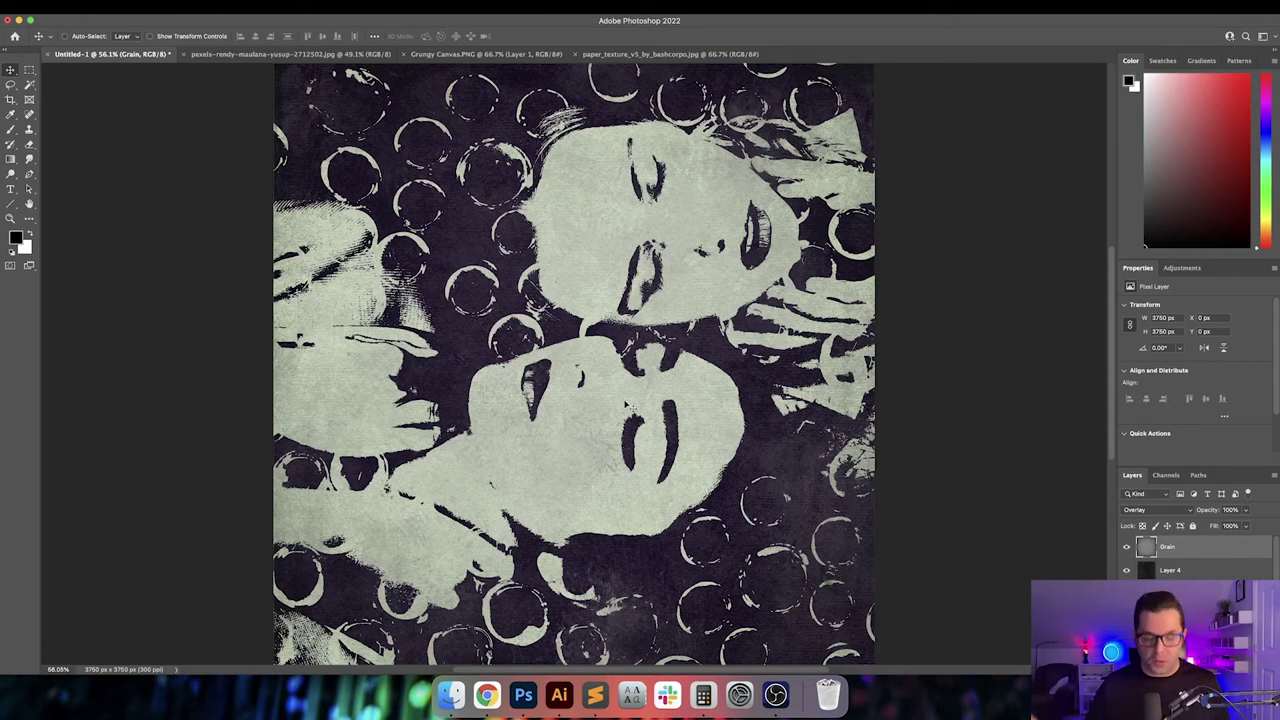
# - Add the text "my bloody valentine" in Kabel Black on a new layer directly above Layer 4, beneath the Grain layer
pyautogui.click(1219, 573)
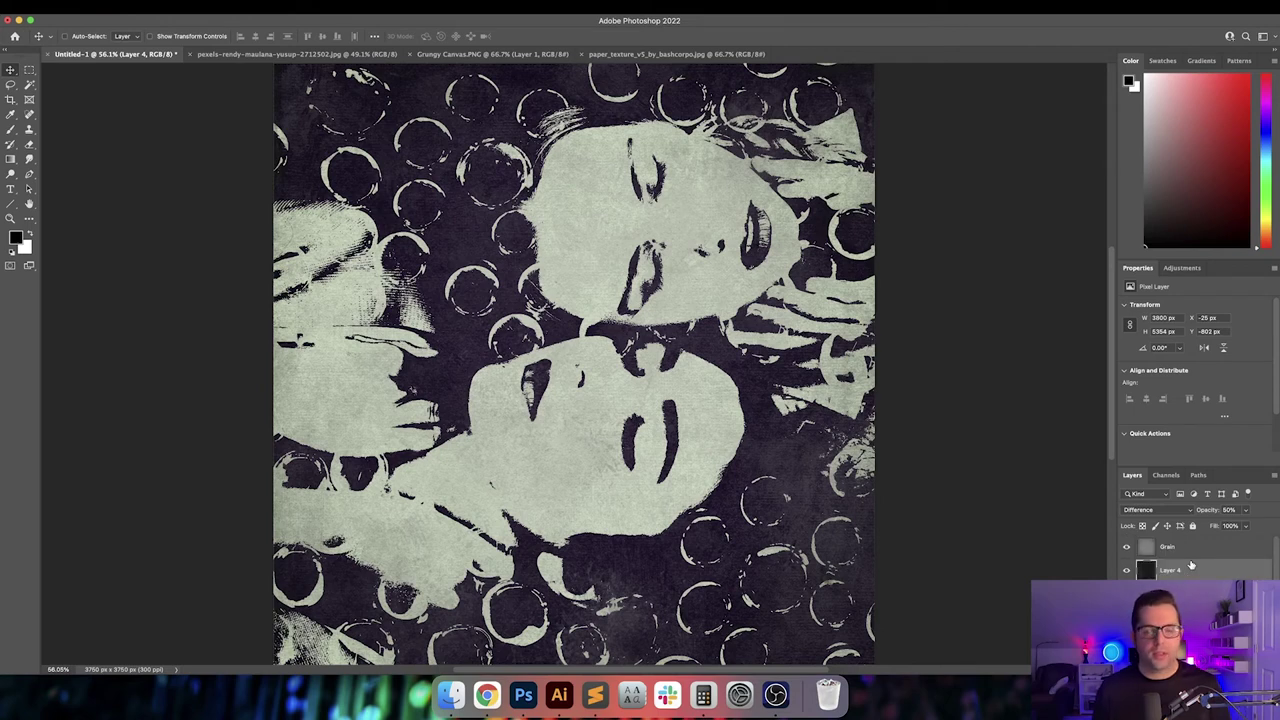
pyautogui.press('t')
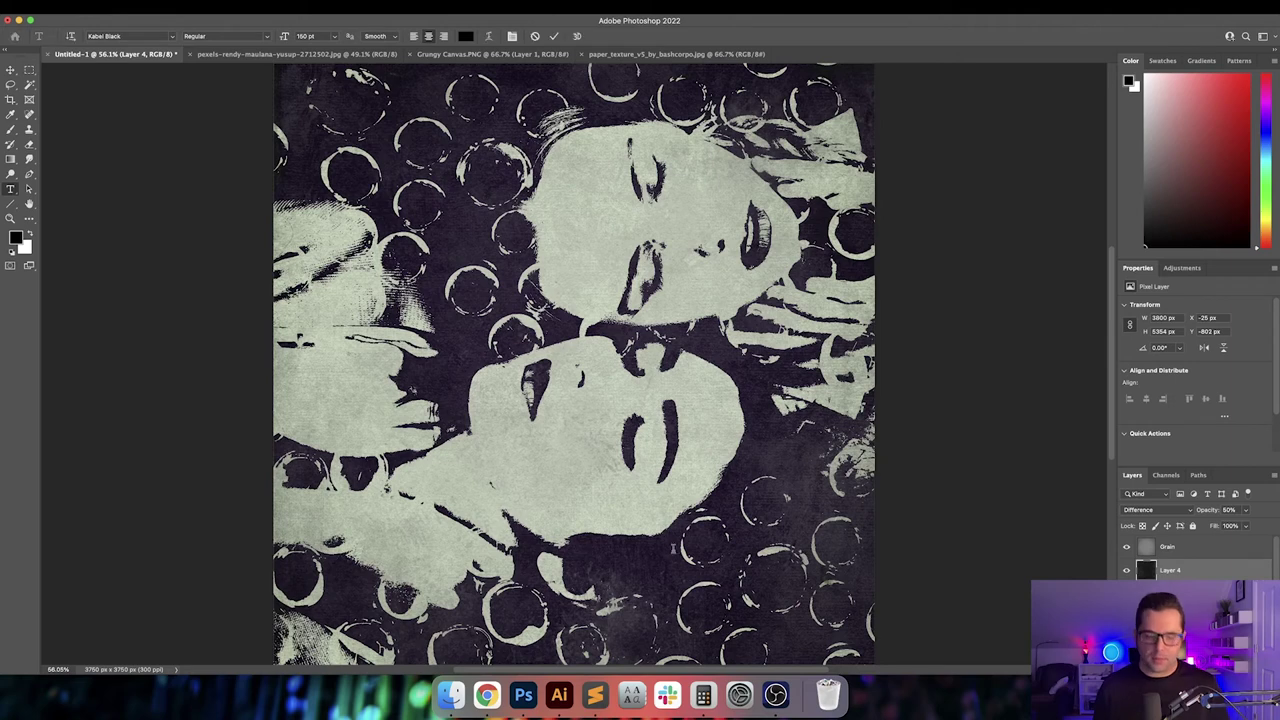
pyautogui.click(585, 553)
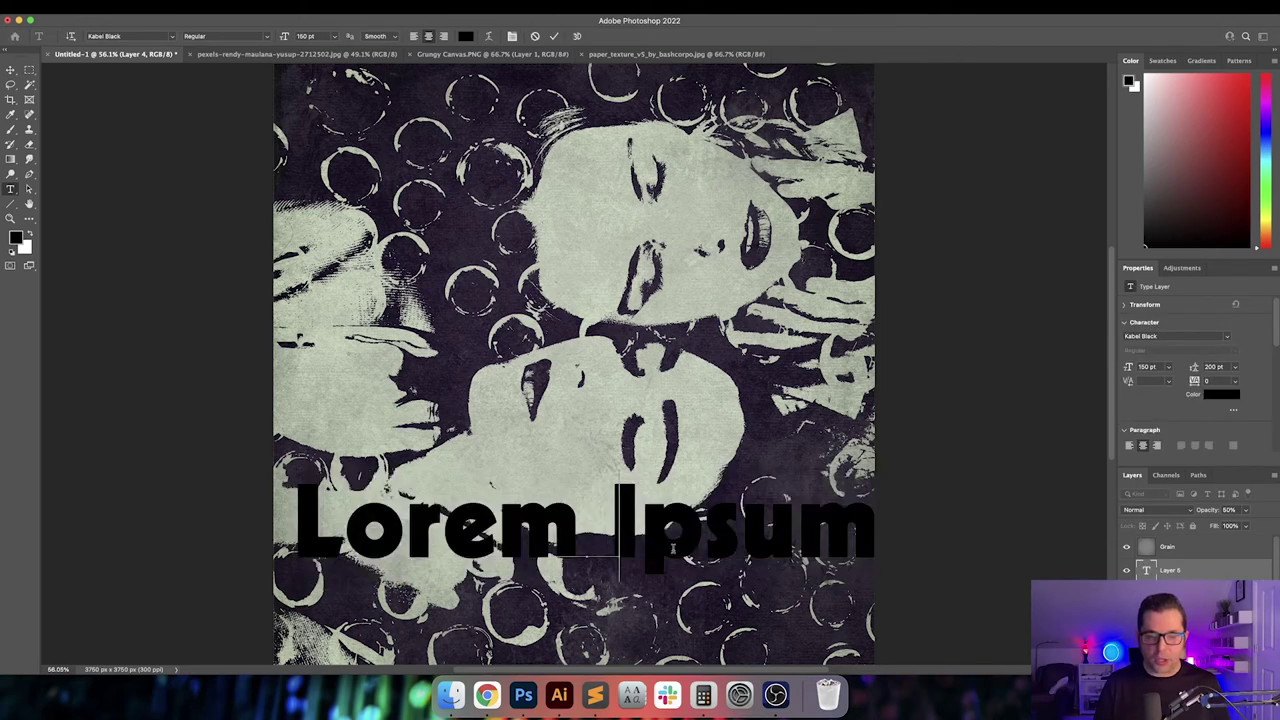
pyautogui.write('sl')
pyautogui.press('BackSpace')
pyautogui.press('BackSpace')
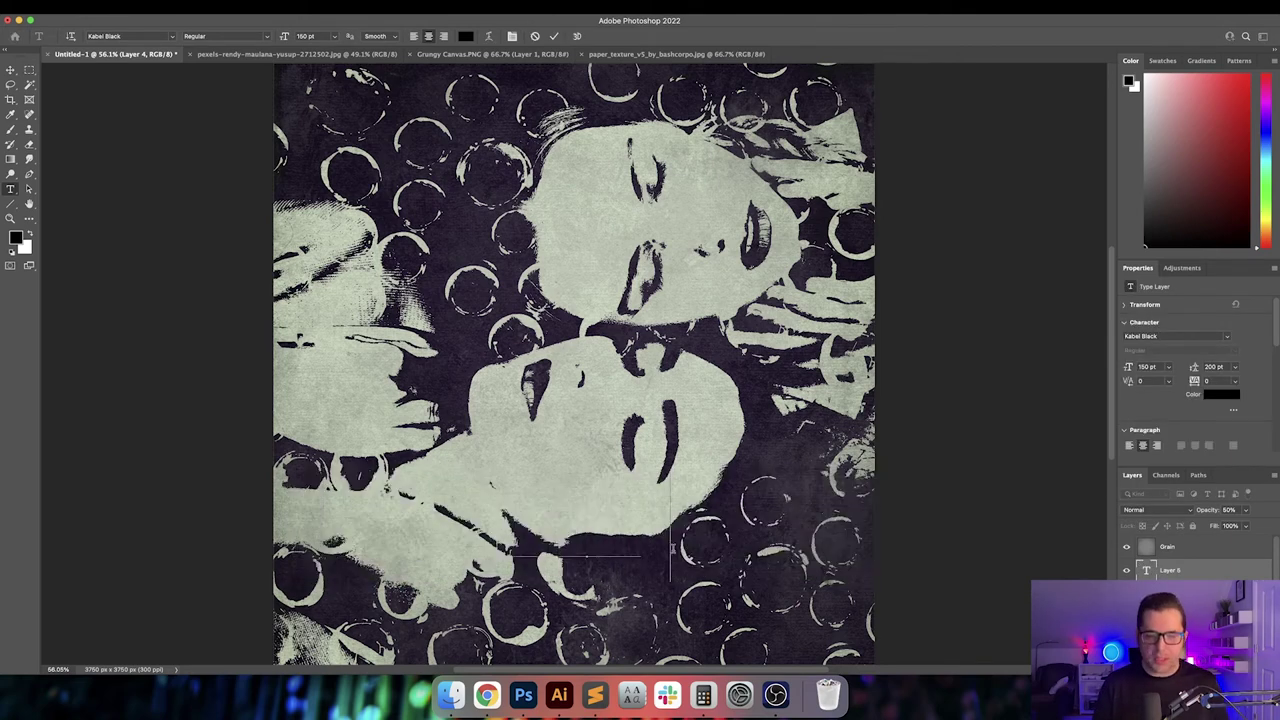
pyautogui.write('my bloody valen')
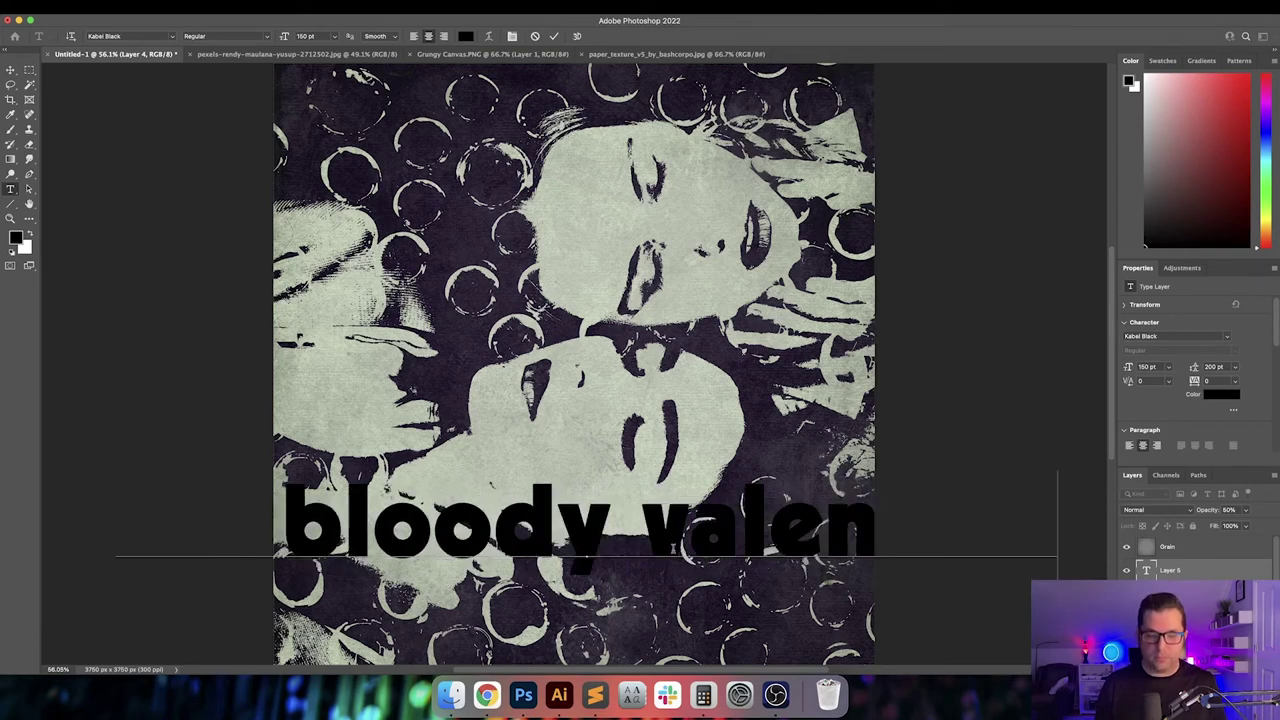
# - Reduce the whole "my bloody valentine" text to 40 pt and move it toward the artwork's lower-right area
pyautogui.press('super+a')
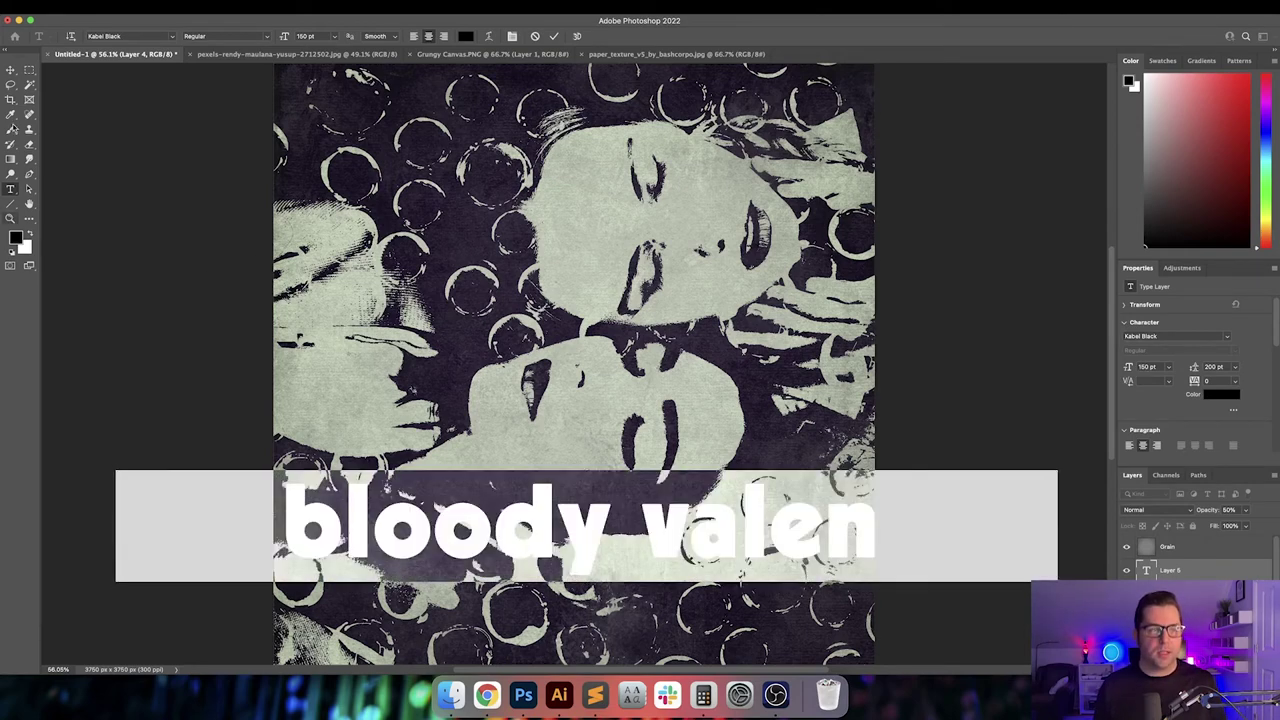
pyautogui.click(308, 36)
pyautogui.hotkey('shift', 'Down')
pyautogui.hotkey('shift', 'Down')
pyautogui.hotkey('shift', 'Down')
pyautogui.hotkey('shift', 'Down')
pyautogui.hotkey('shift', 'Down')
pyautogui.hotkey('shift', 'Down')
pyautogui.hotkey('shift', 'Down')
pyautogui.hotkey('shift', 'Down')
pyautogui.hotkey('shift', 'Down')
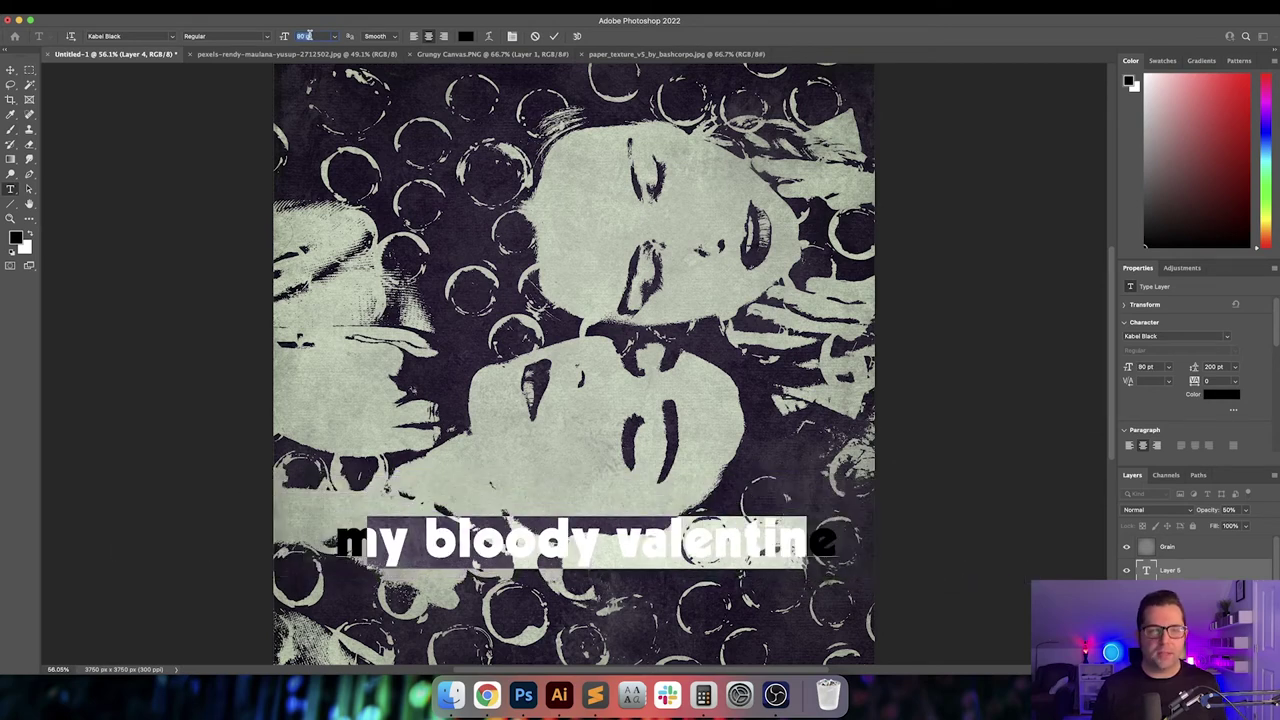
pyautogui.hotkey('shift', 'Down')
pyautogui.hotkey('shift', 'Down')
pyautogui.hotkey('shift', 'Down')
pyautogui.hotkey('shift', 'Down')
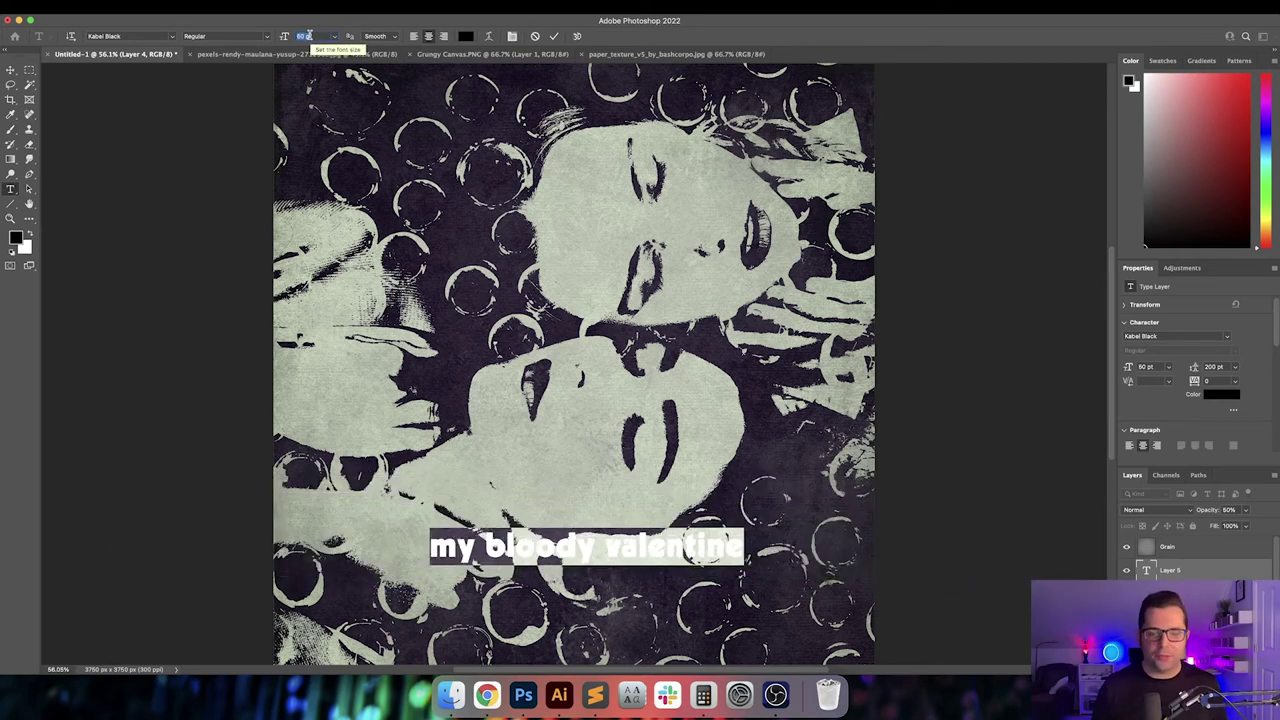
pyautogui.click(10, 70)
pyautogui.moveTo(592, 559); pyautogui.dragTo(694, 588)
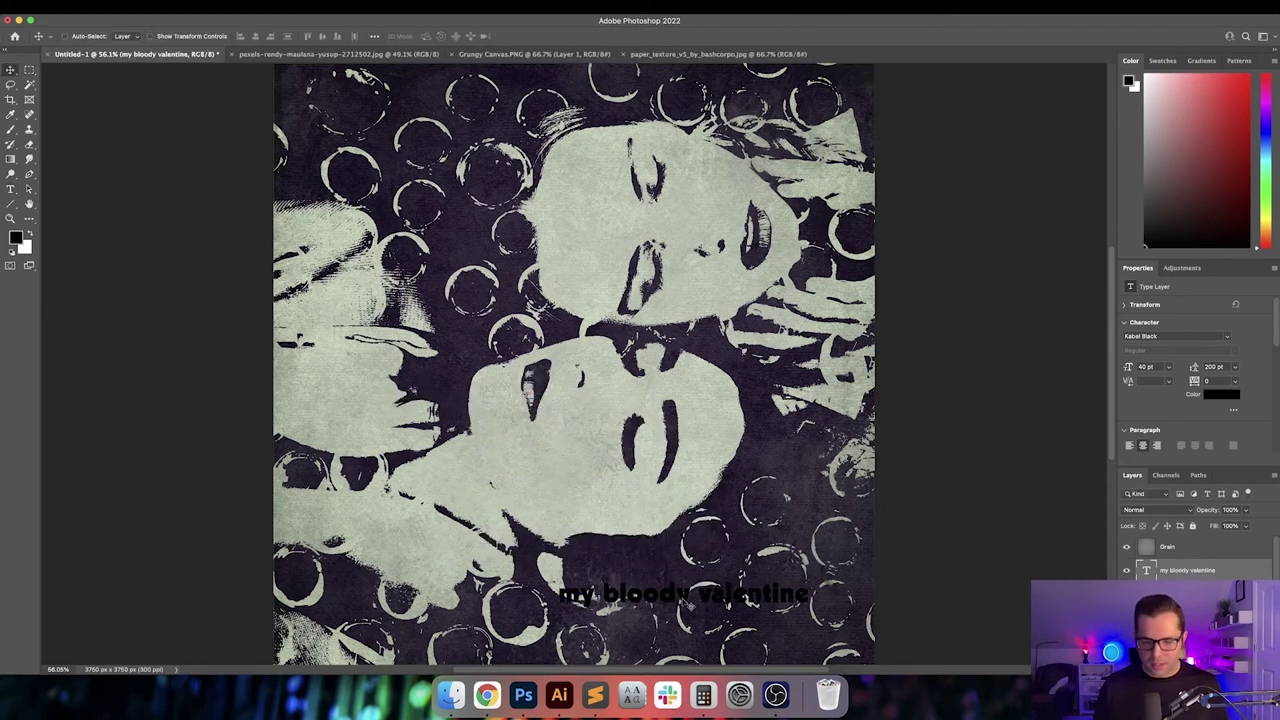
# - Create a guide layout with 250 px margins on all four sides of the canvas
pyautogui.click(305, 8)
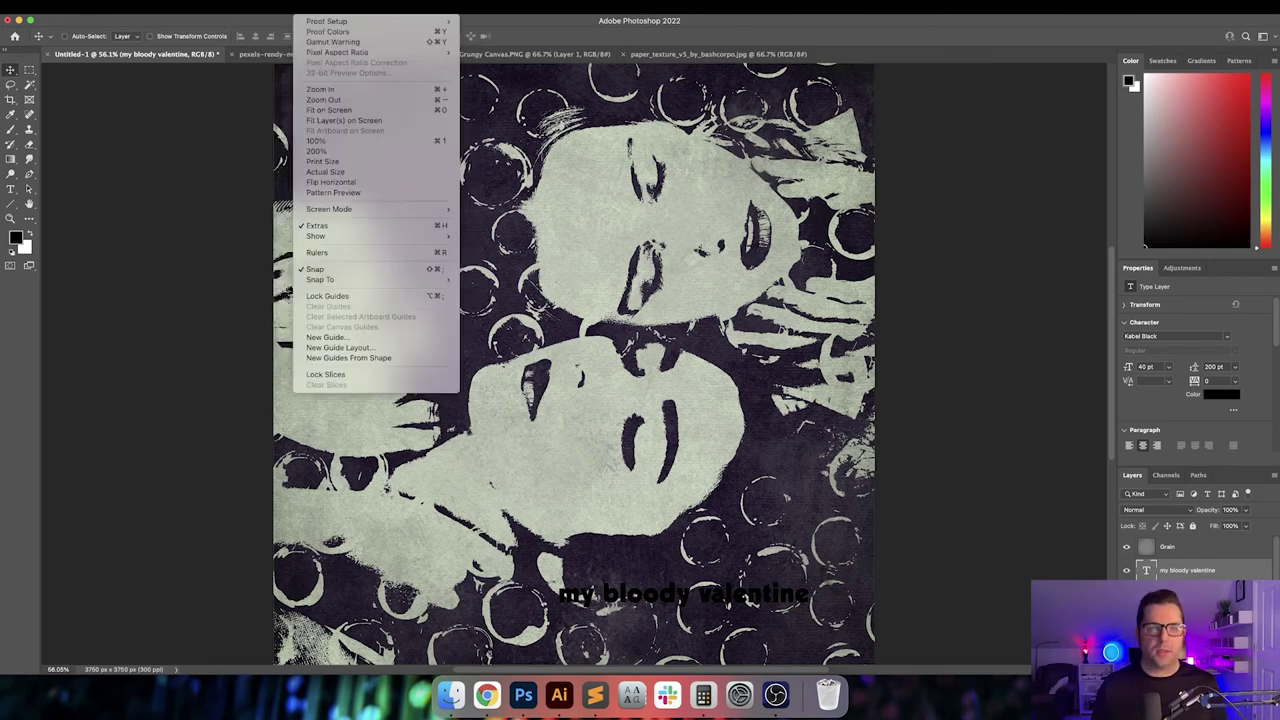
pyautogui.click(356, 349)
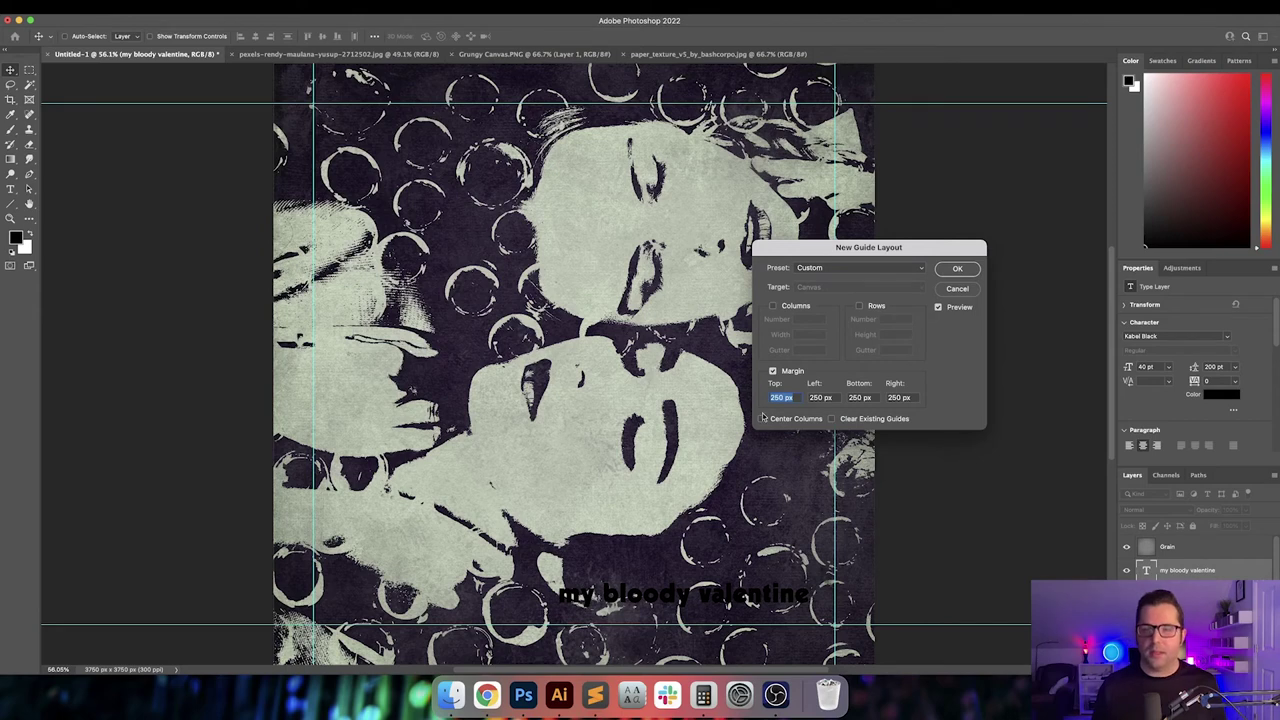
pyautogui.press('Return')
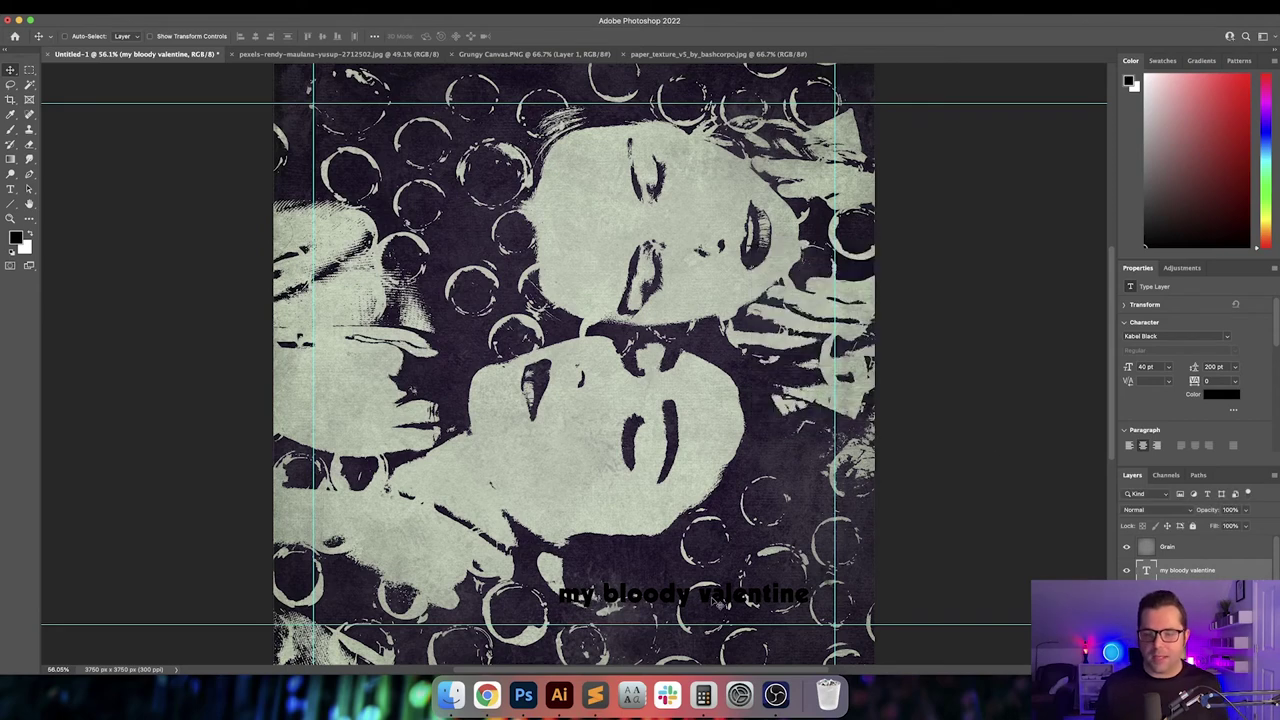
# - Change the text colour to white and place the text inside the lower-right corner of the margin guides
pyautogui.click(1232, 396)
pyautogui.moveTo(957, 271); pyautogui.dragTo(857, 192)
pyautogui.press('Return')
pyautogui.press('v')
pyautogui.moveTo(705, 592); pyautogui.dragTo(772, 628)
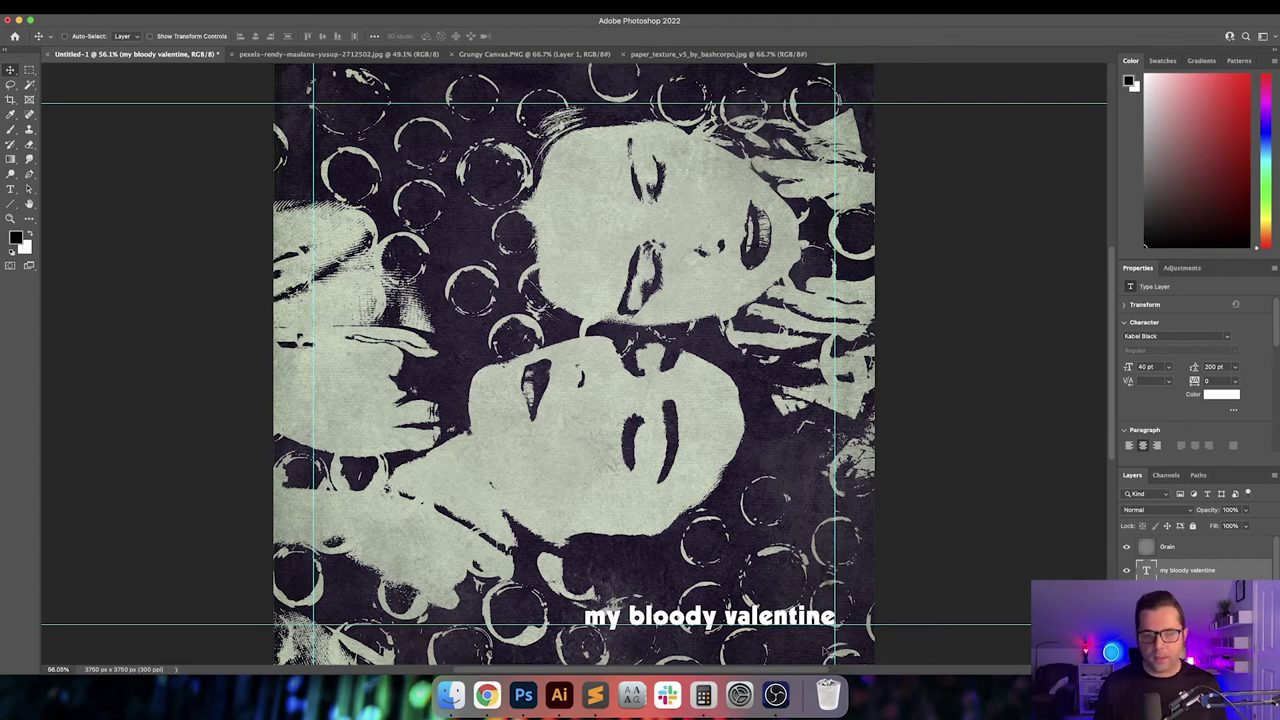
pyautogui.moveTo(742, 614); pyautogui.dragTo(747, 541)
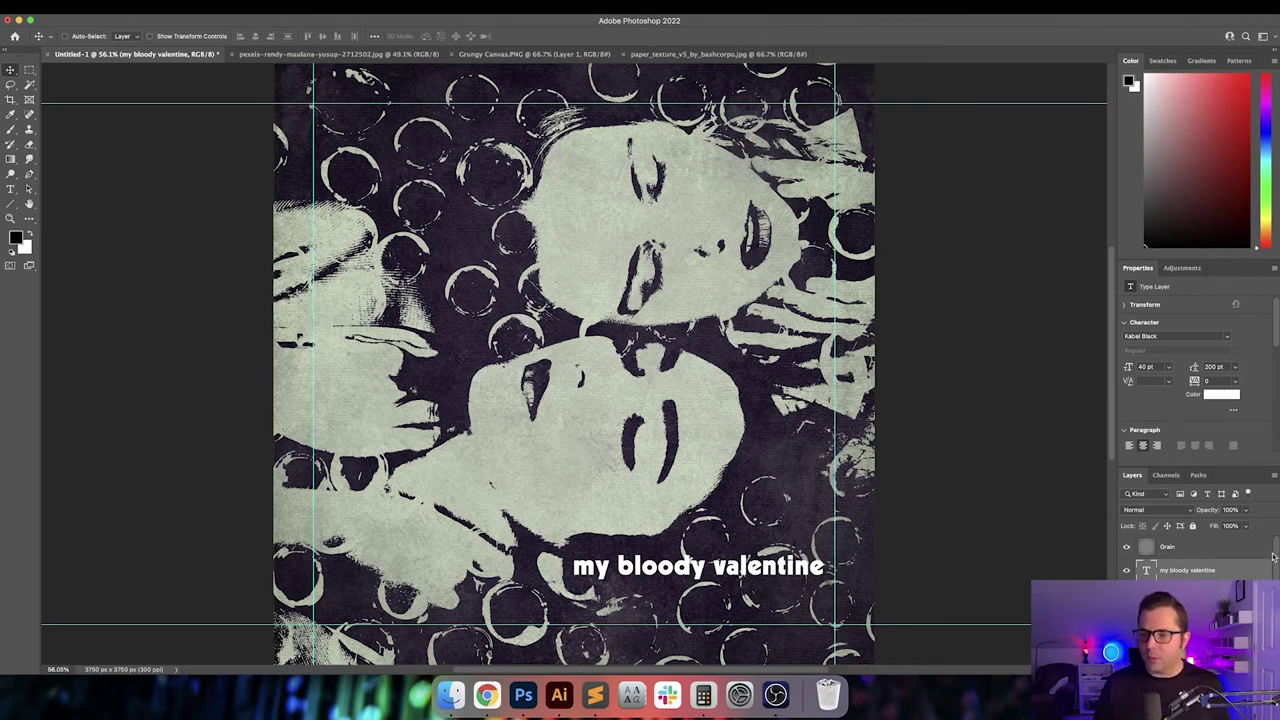
# - Move the "my bloody valentine" text layer down the layer stack to directly beneath the Layer 3 texture
pyautogui.scroll(-3, 1273, 557)
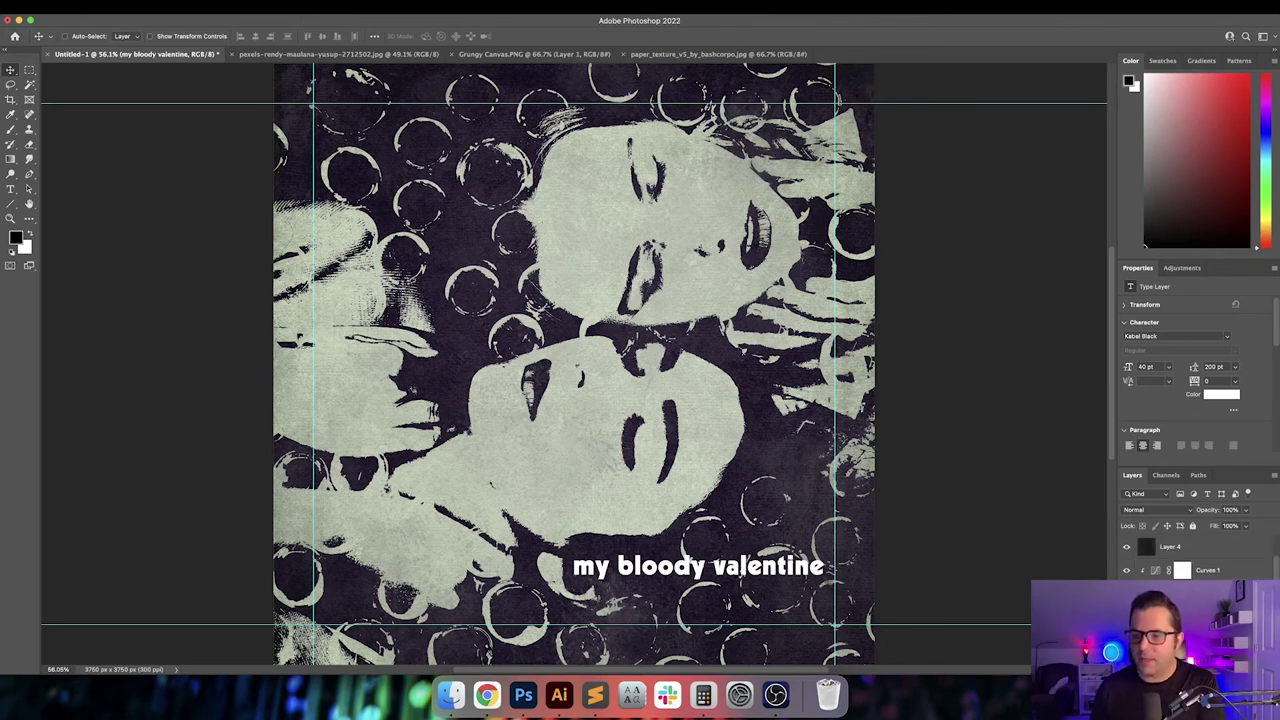
pyautogui.scroll(3, 1211, 570)
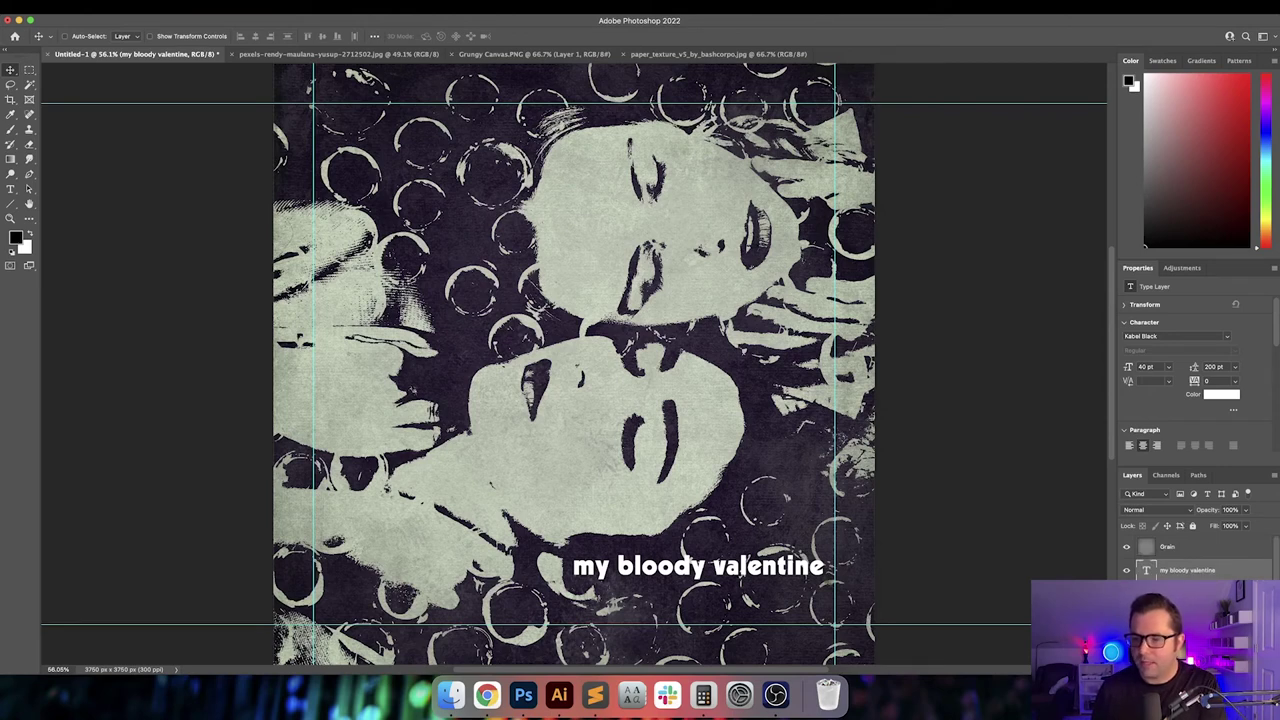
pyautogui.scroll(-3, 1195, 560)
pyautogui.scroll(1, 1195, 558)
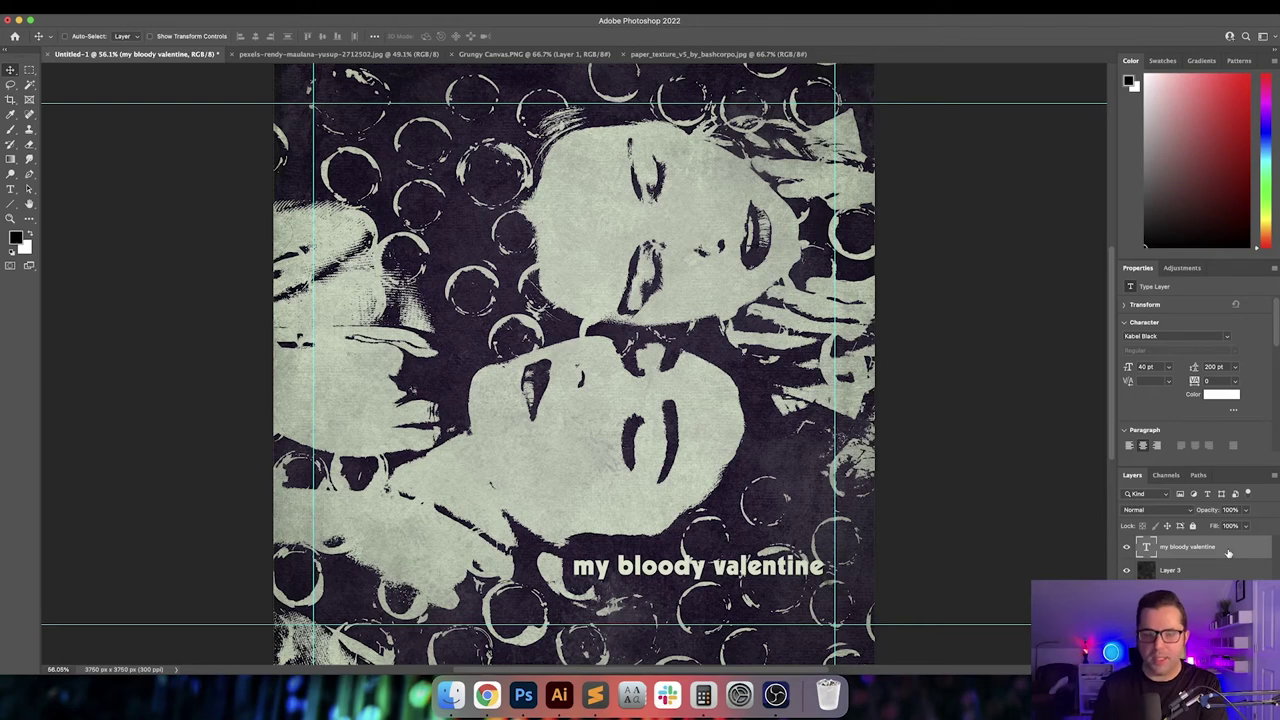
pyautogui.moveTo(1229, 553); pyautogui.dragTo(1227, 577)
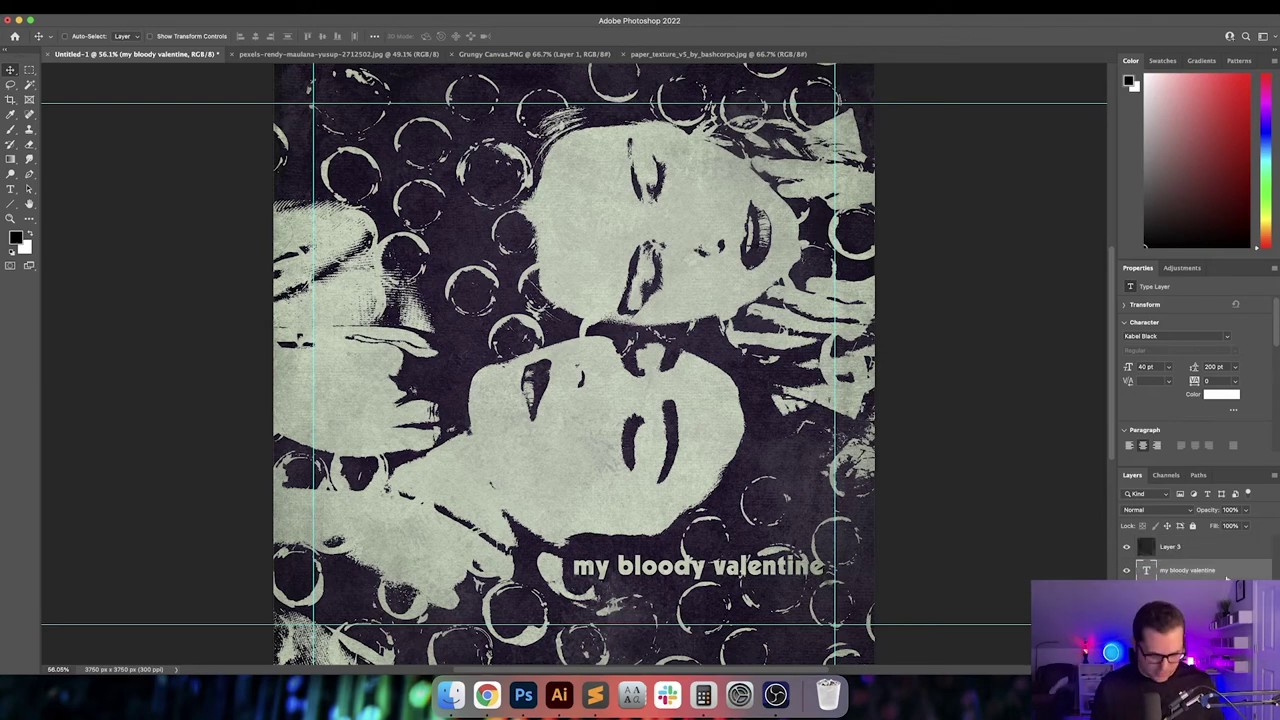
# - Set the text size to 30 pt and reposition it over the bubbles below the lower woman's face
pyautogui.press('super+1')
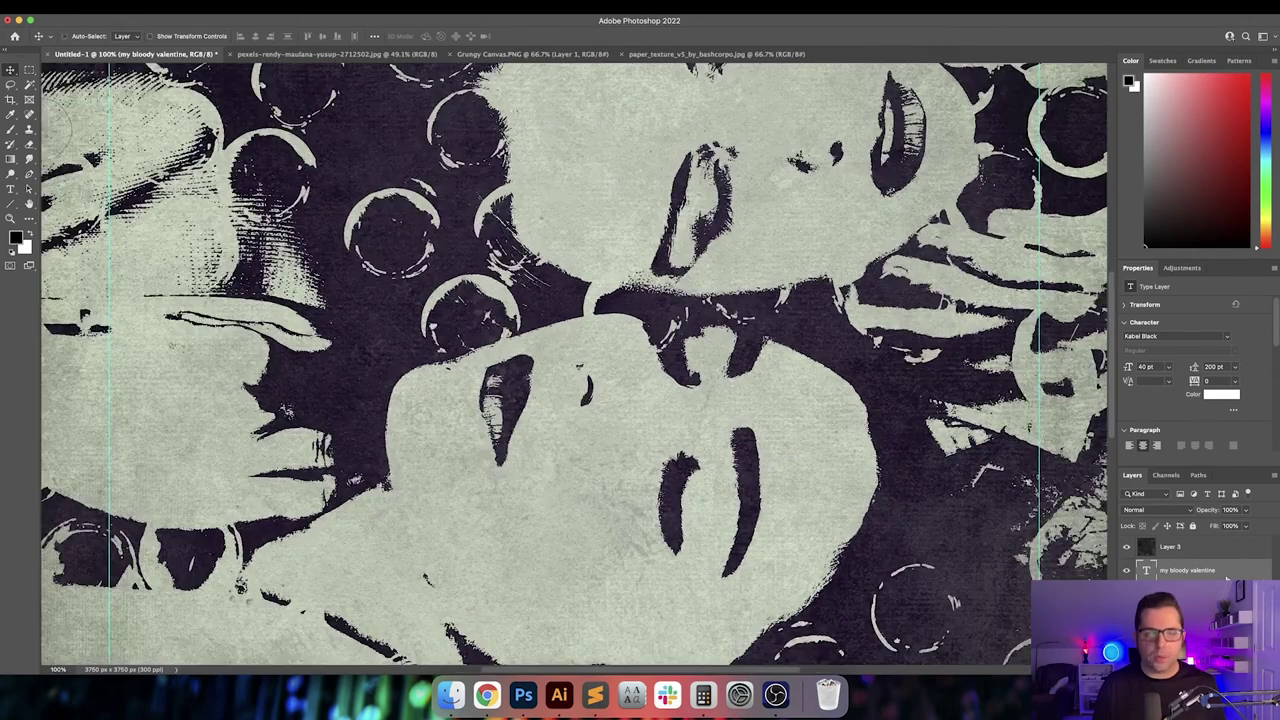
pyautogui.scroll(-10, 876, 573)
pyautogui.hscroll(5, 876, 573)
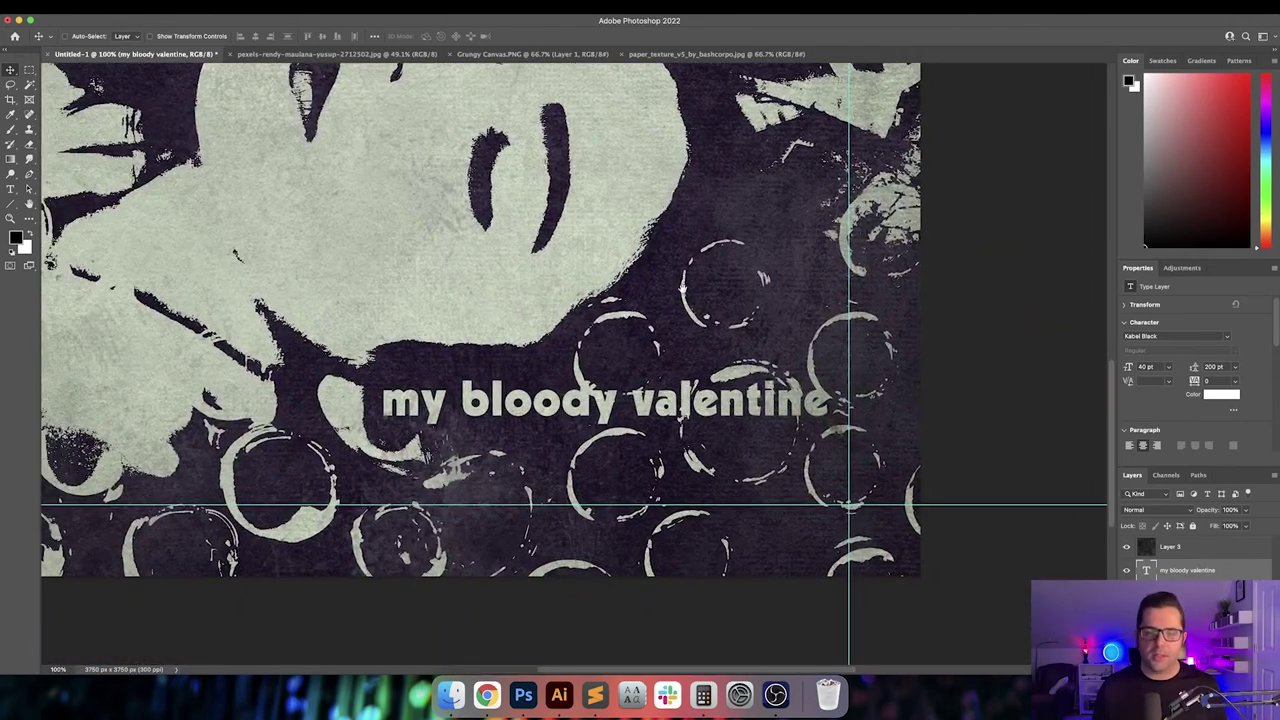
pyautogui.moveTo(719, 407); pyautogui.dragTo(747, 394)
pyautogui.click(1151, 367)
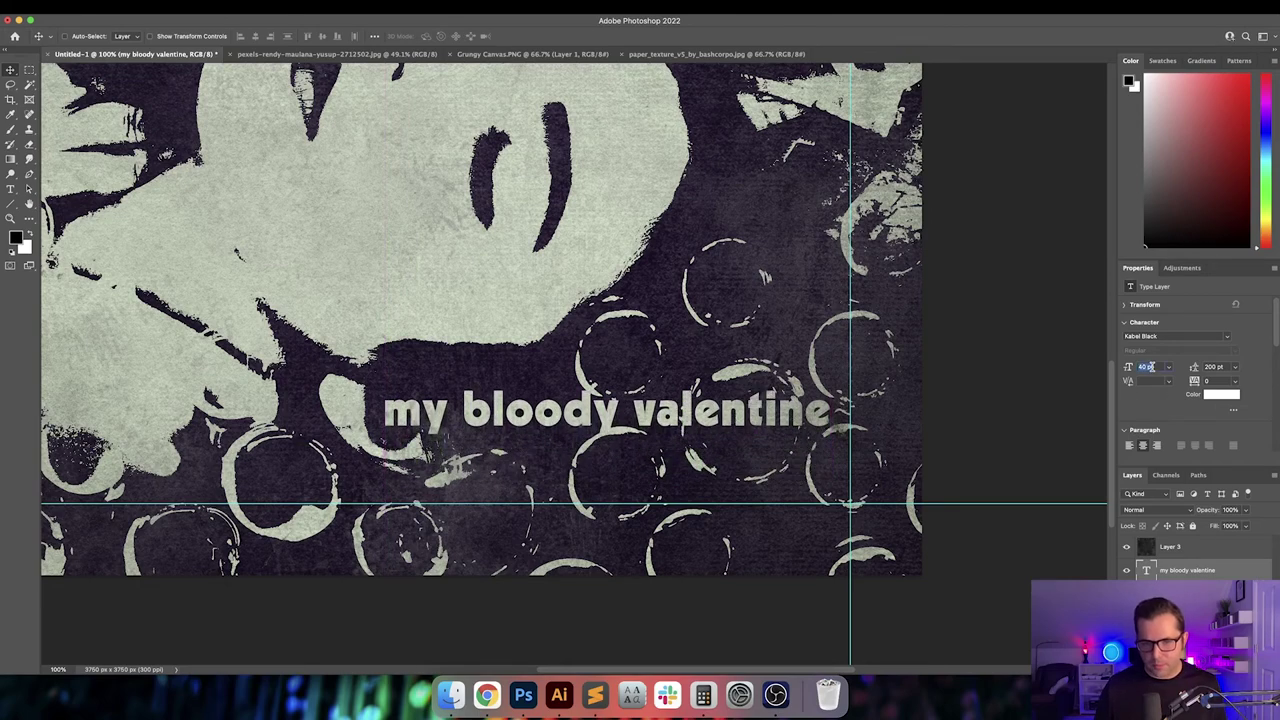
pyautogui.write('30')
pyautogui.press('Return')
pyautogui.moveTo(698, 387); pyautogui.dragTo(686, 414)
pyautogui.moveTo(689, 411); pyautogui.dragTo(756, 470)
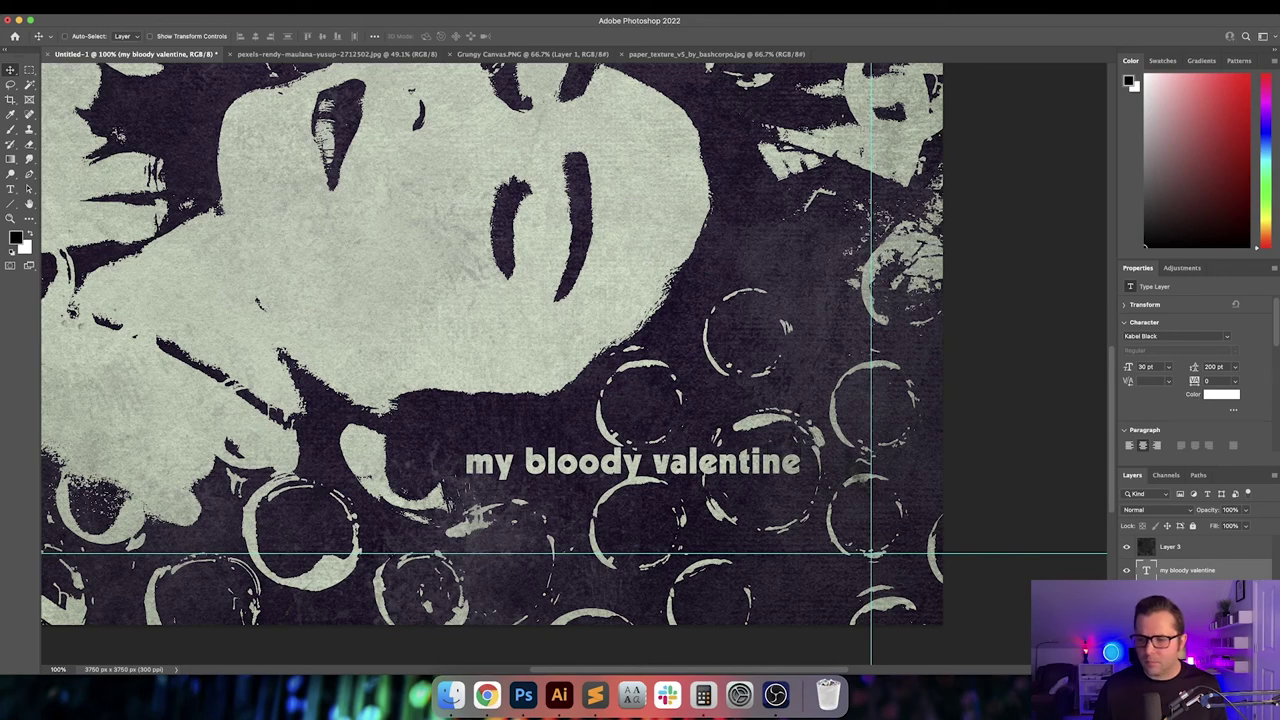
# - Erase the parts of the bubble ring that cross the word "valentine" on the Bubbles layer
pyautogui.click(1170, 546)
pyautogui.press('e')
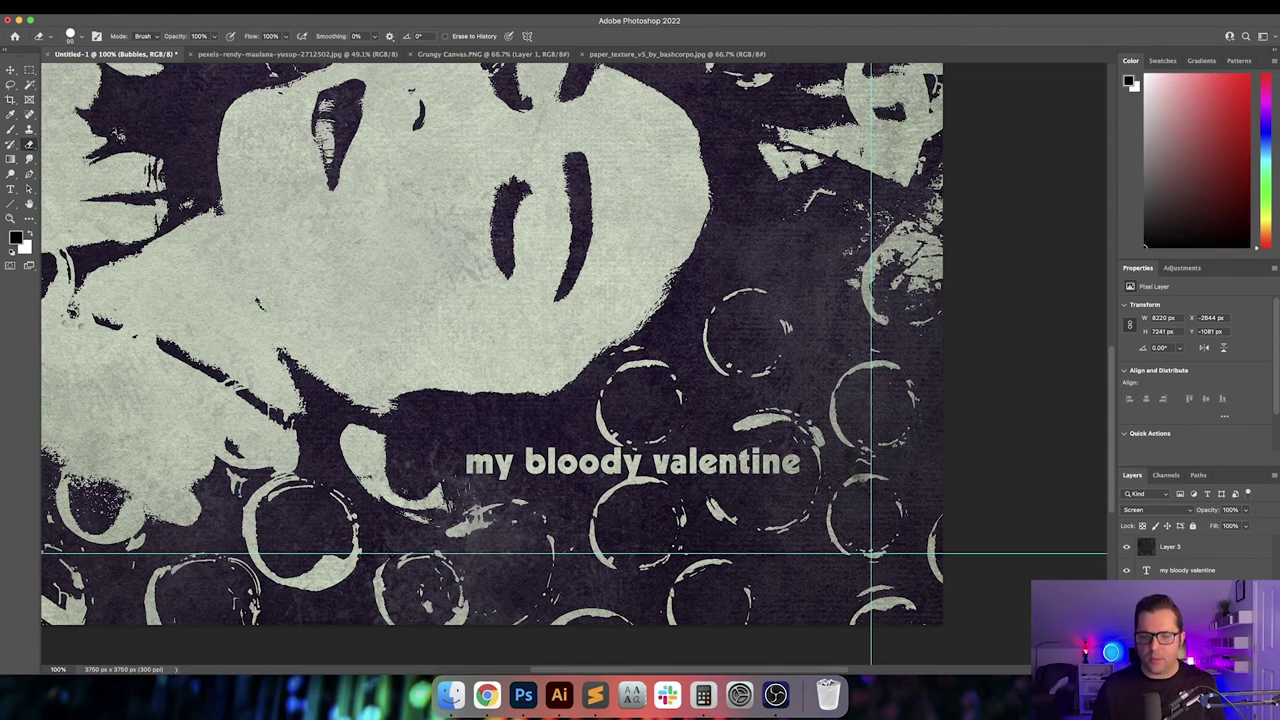
pyautogui.press('v')
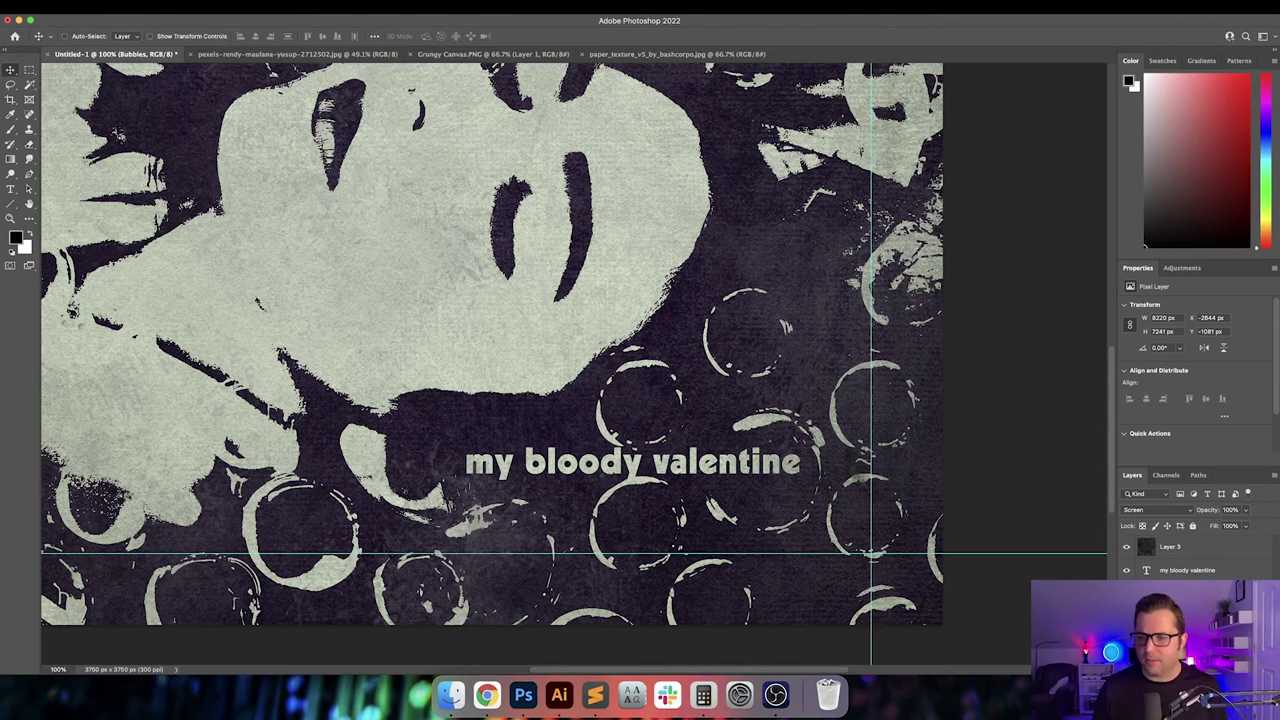
# - Nudge the "my bloody valentine" text up slightly among the bubbles
pyautogui.click(1132, 569)
pyautogui.press('Up')
pyautogui.press('Up')
pyautogui.press('Up')
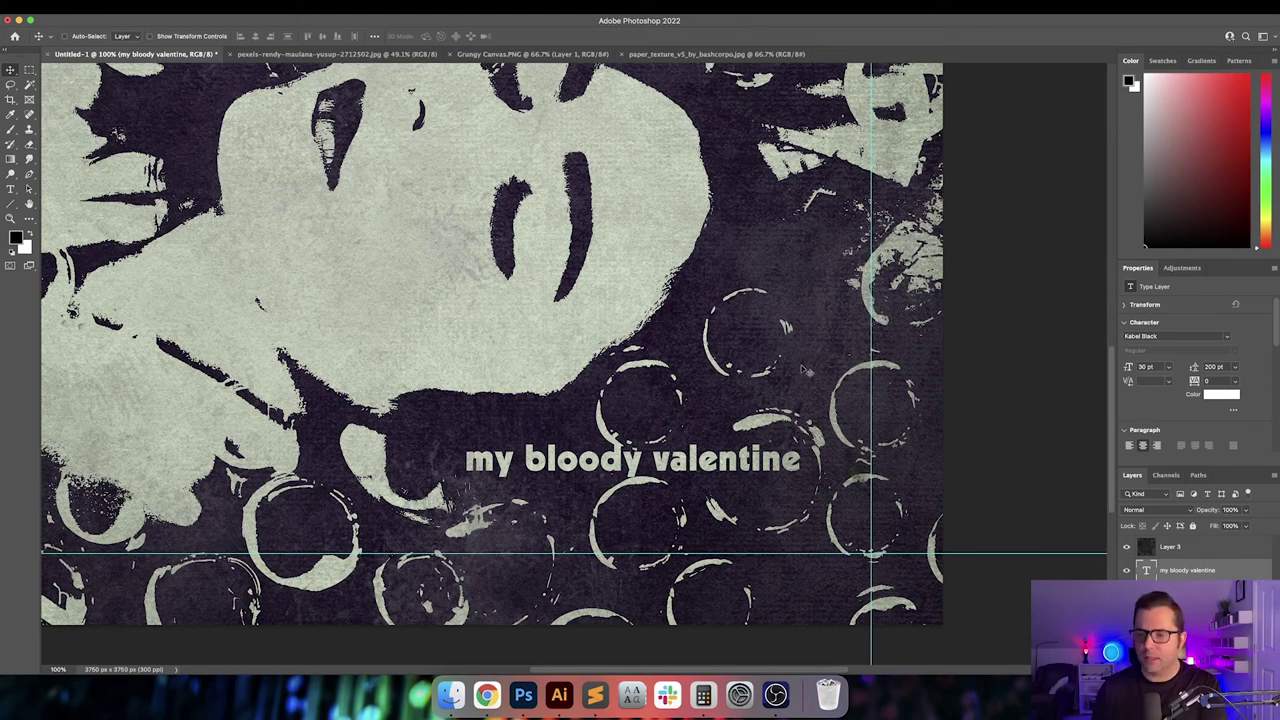
# - Rasterize the "my bloody valentine" text layer and apply a Gaussian Blur with a 2.0 pixel radius
pyautogui.rightClick(1234, 574)
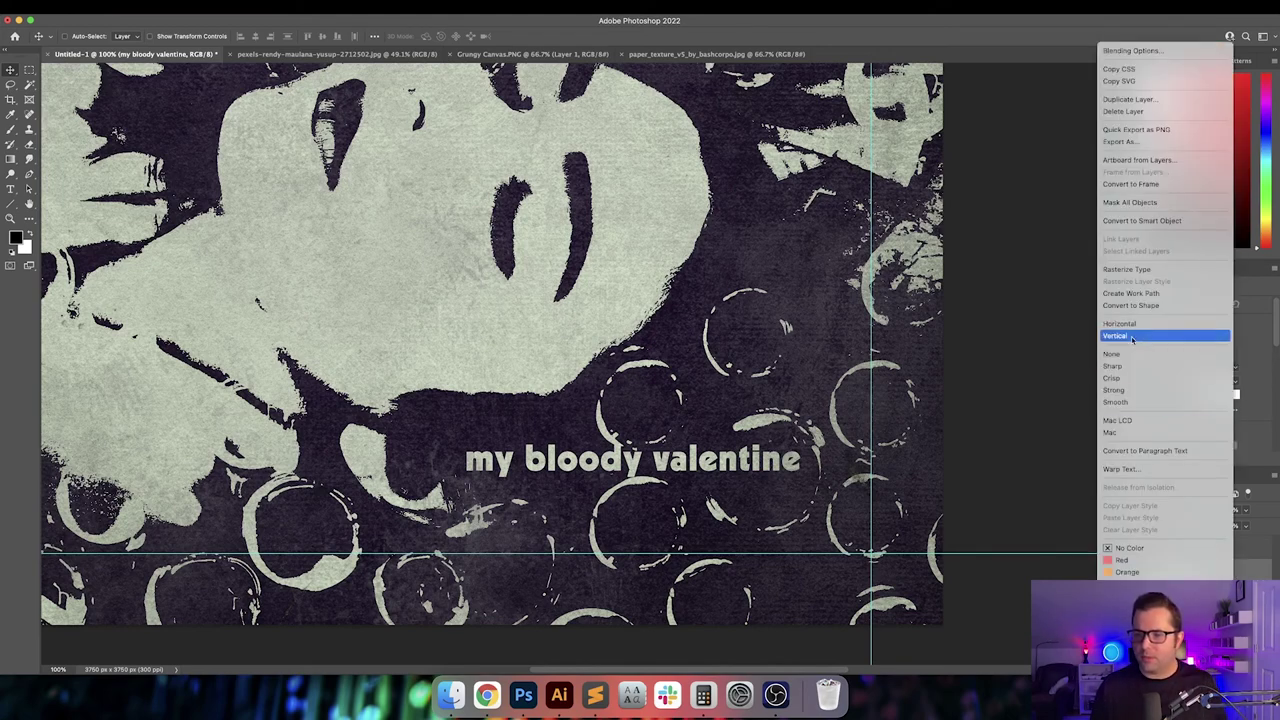
pyautogui.click(1142, 272)
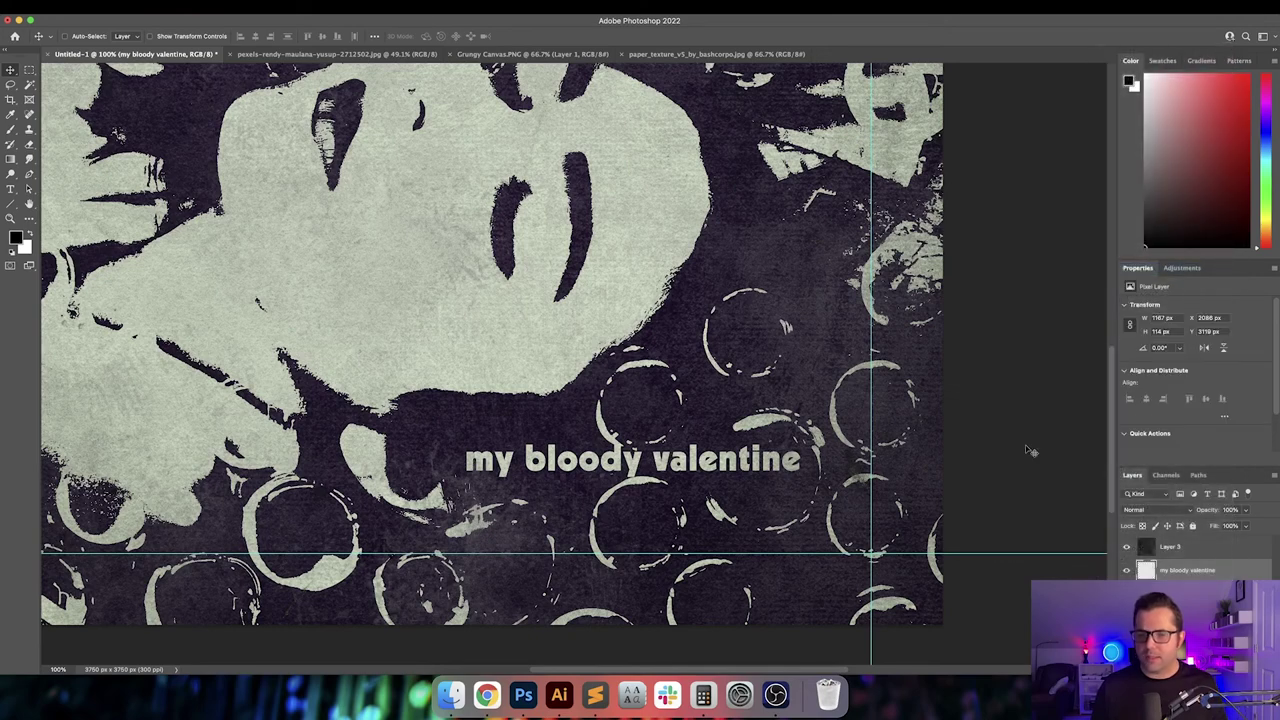
pyautogui.click(267, 8)
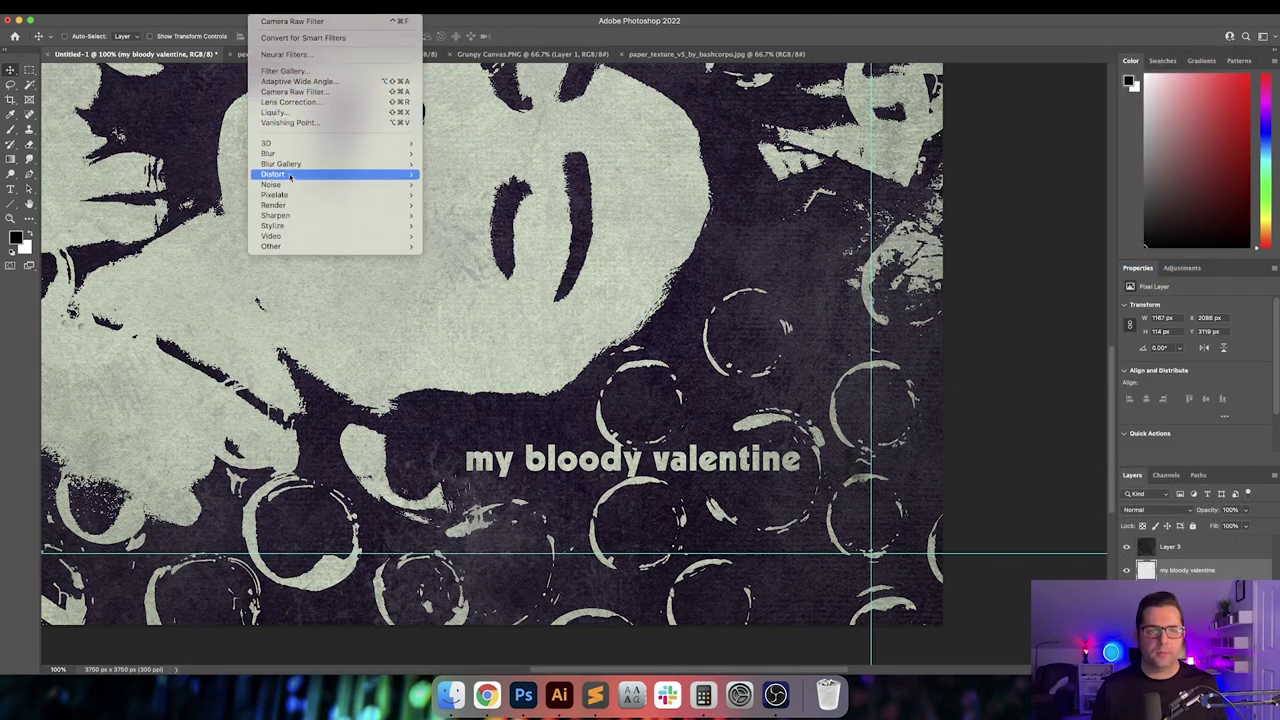
pyautogui.moveTo(330, 154)
pyautogui.click(460, 194)
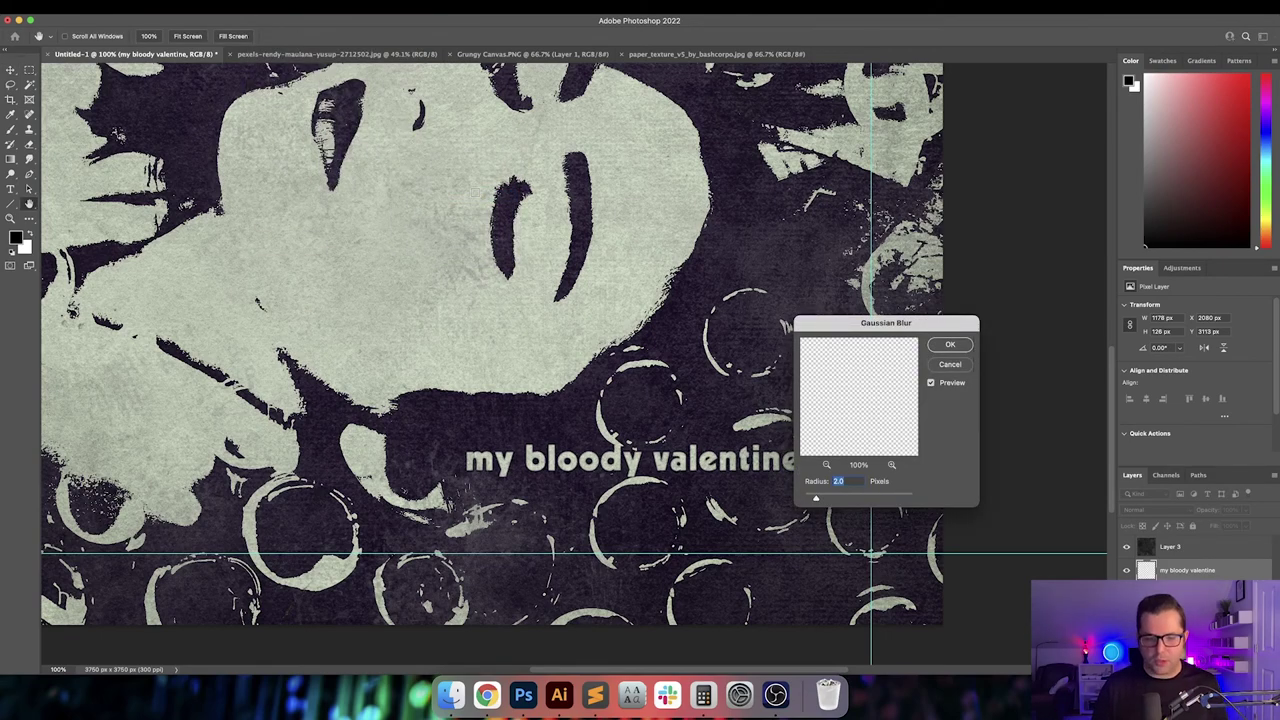
pyautogui.press('Return')
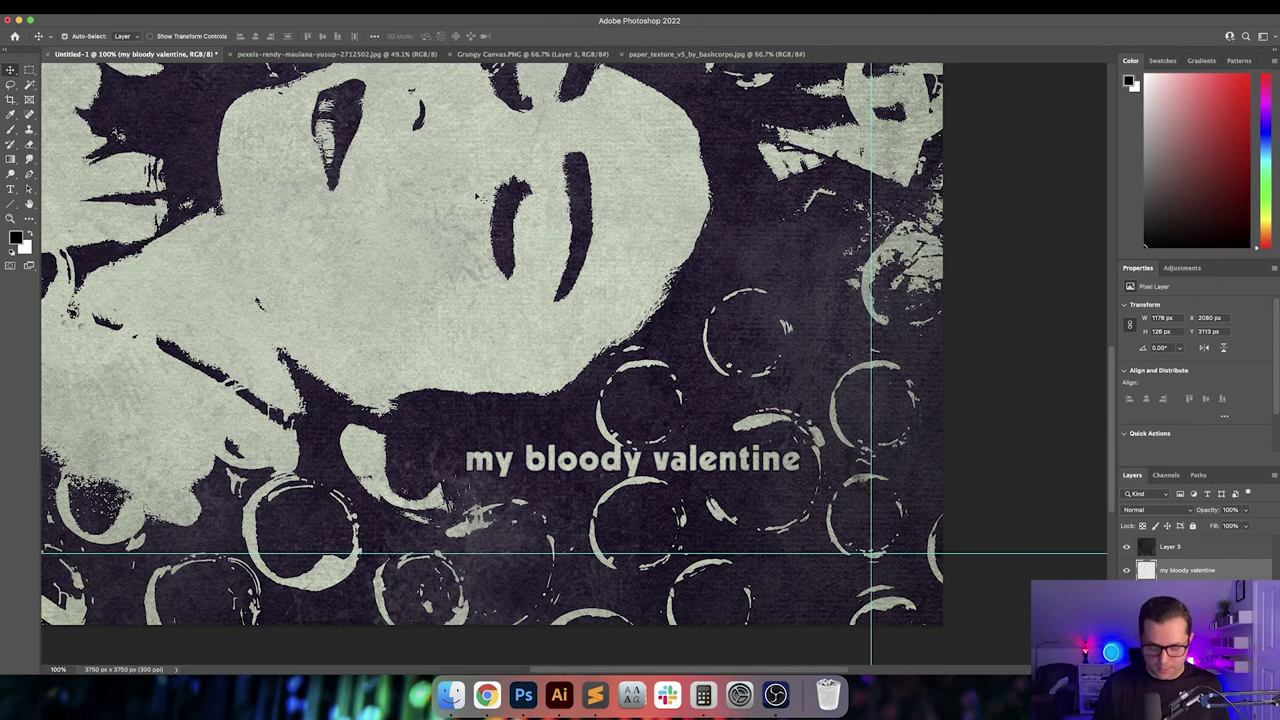
# - Add a Solid Color fill layer above the Grain layer in magenta (#f8008c)
pyautogui.press('super+0')
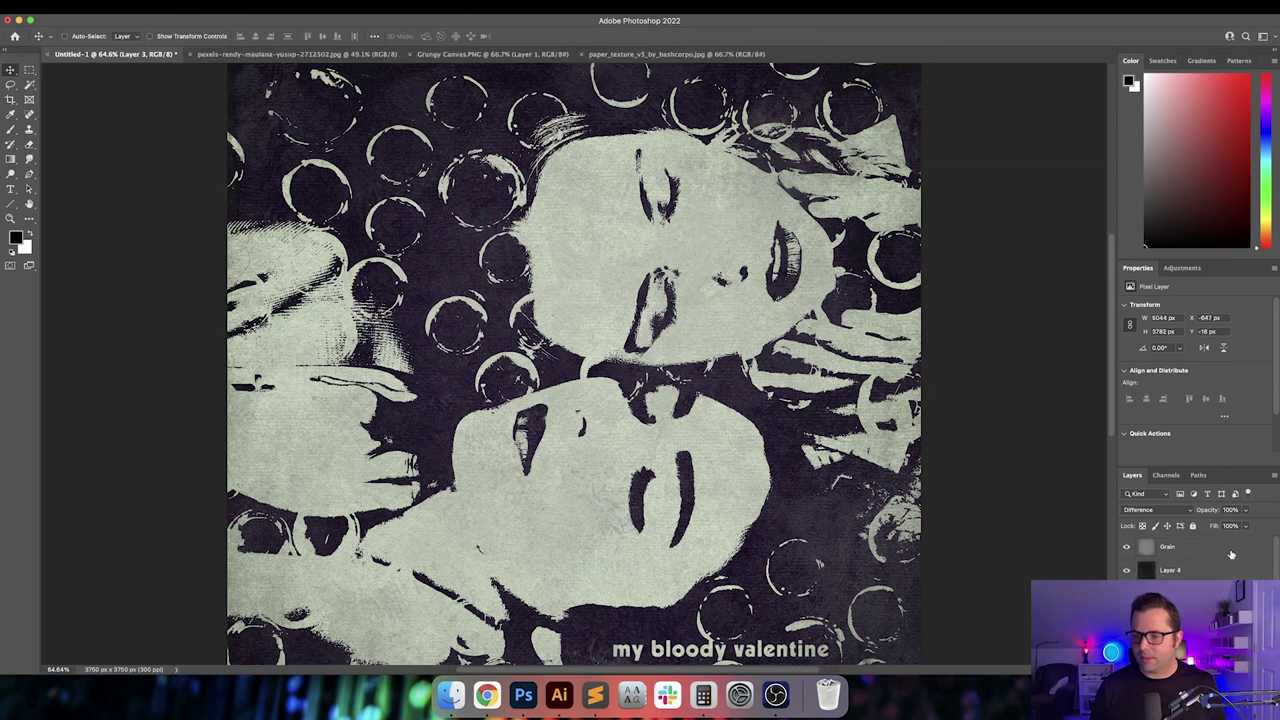
pyautogui.click(1231, 550)
pyautogui.click(1198, 668)
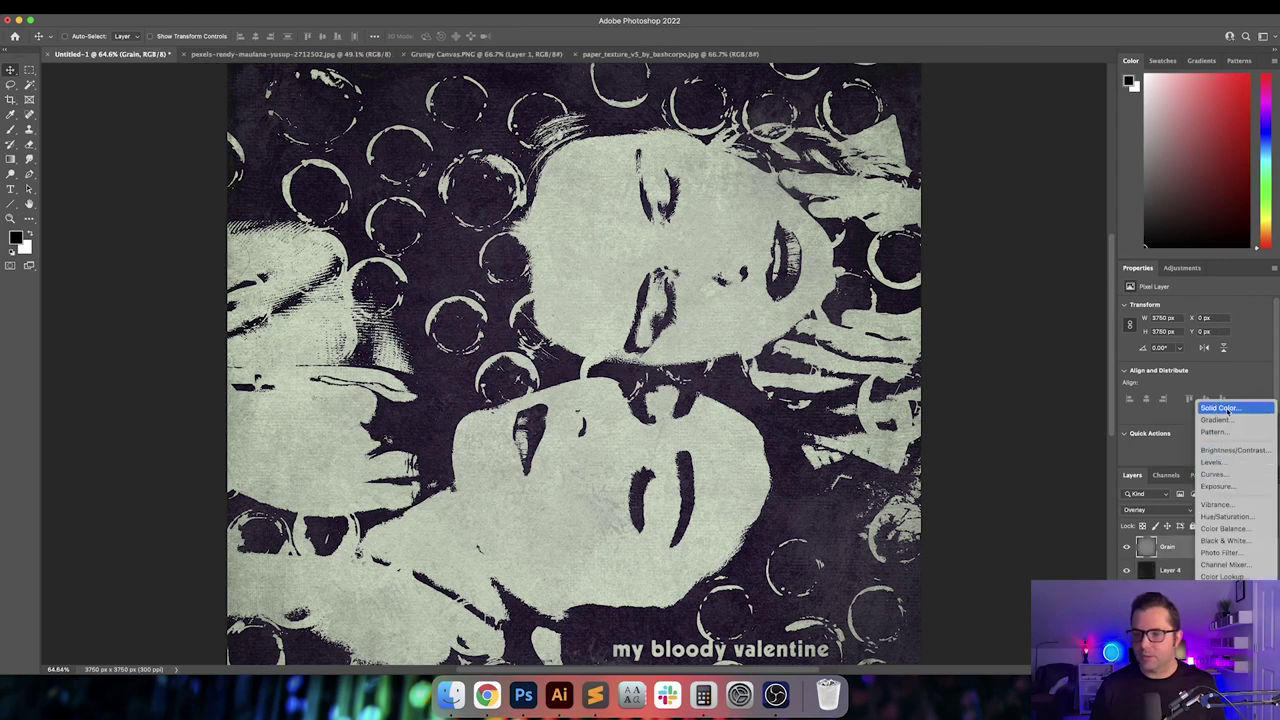
pyautogui.click(1215, 405)
pyautogui.click(1020, 240)
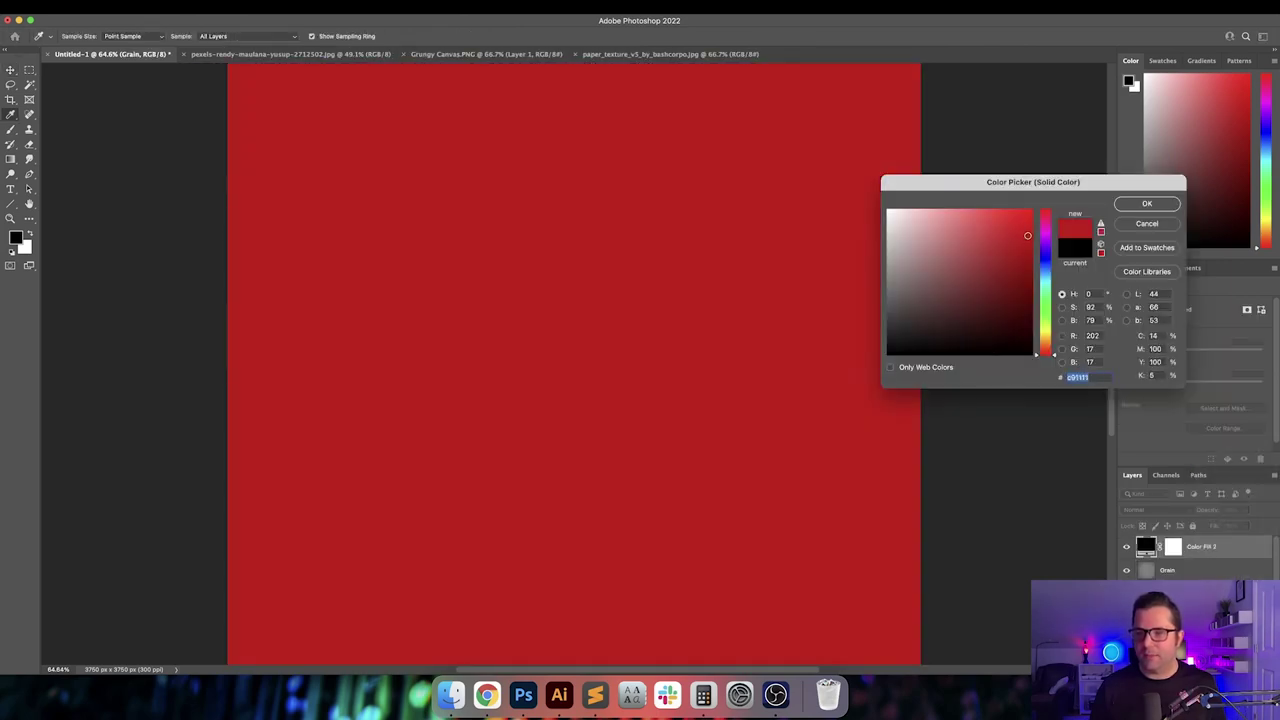
pyautogui.click(1046, 221)
pyautogui.click(1026, 221)
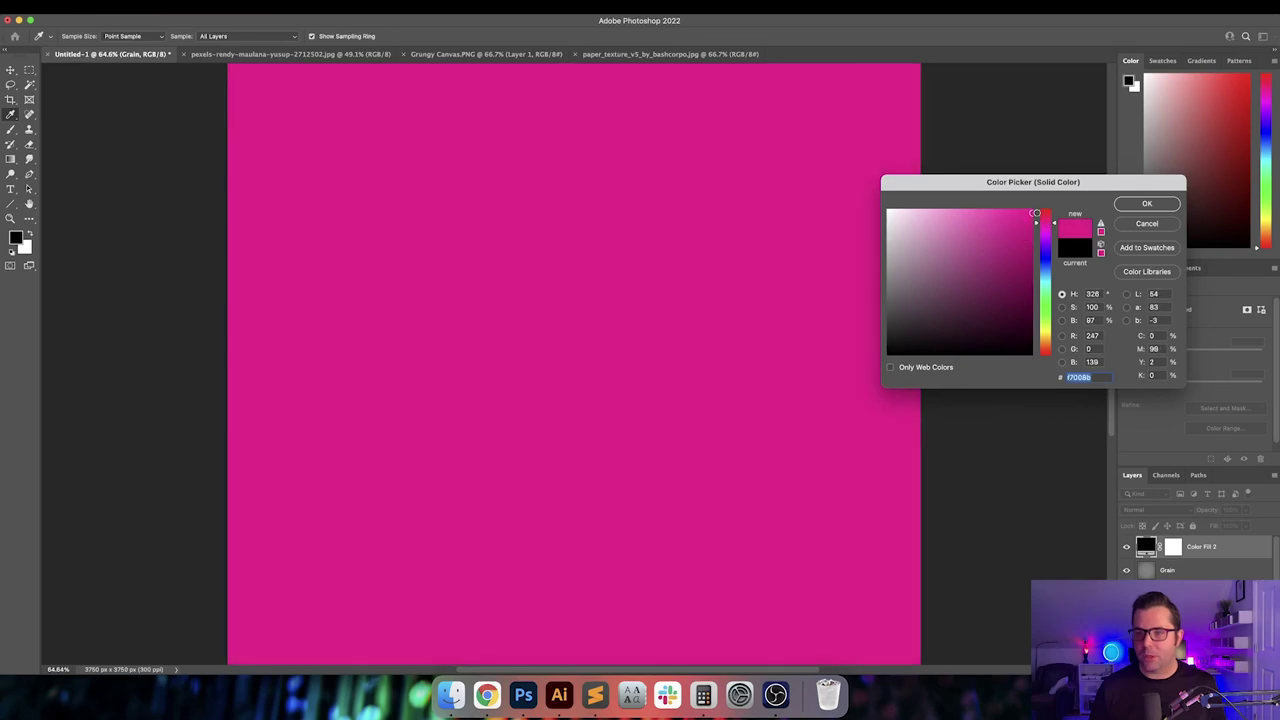
pyautogui.click(1147, 203)
# - Change the fill layer's colour to red (#f80035)
pyautogui.doubleClick(1146, 546)
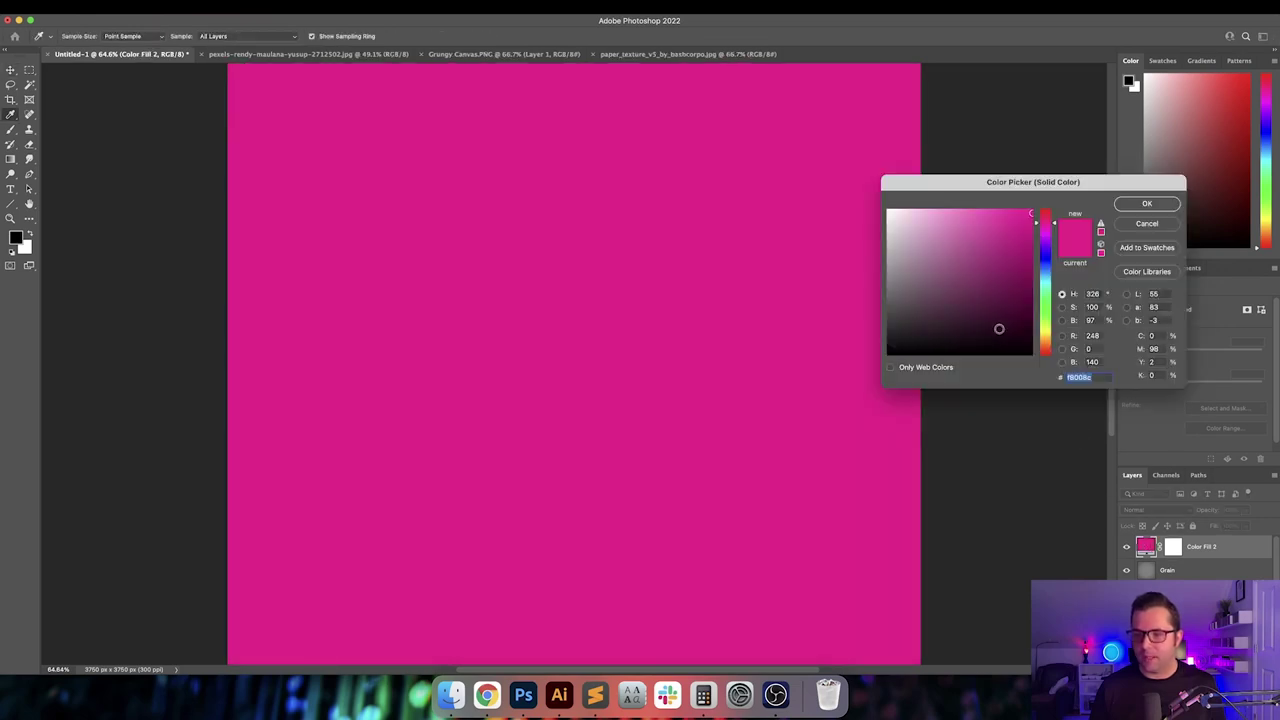
pyautogui.click(1046, 217)
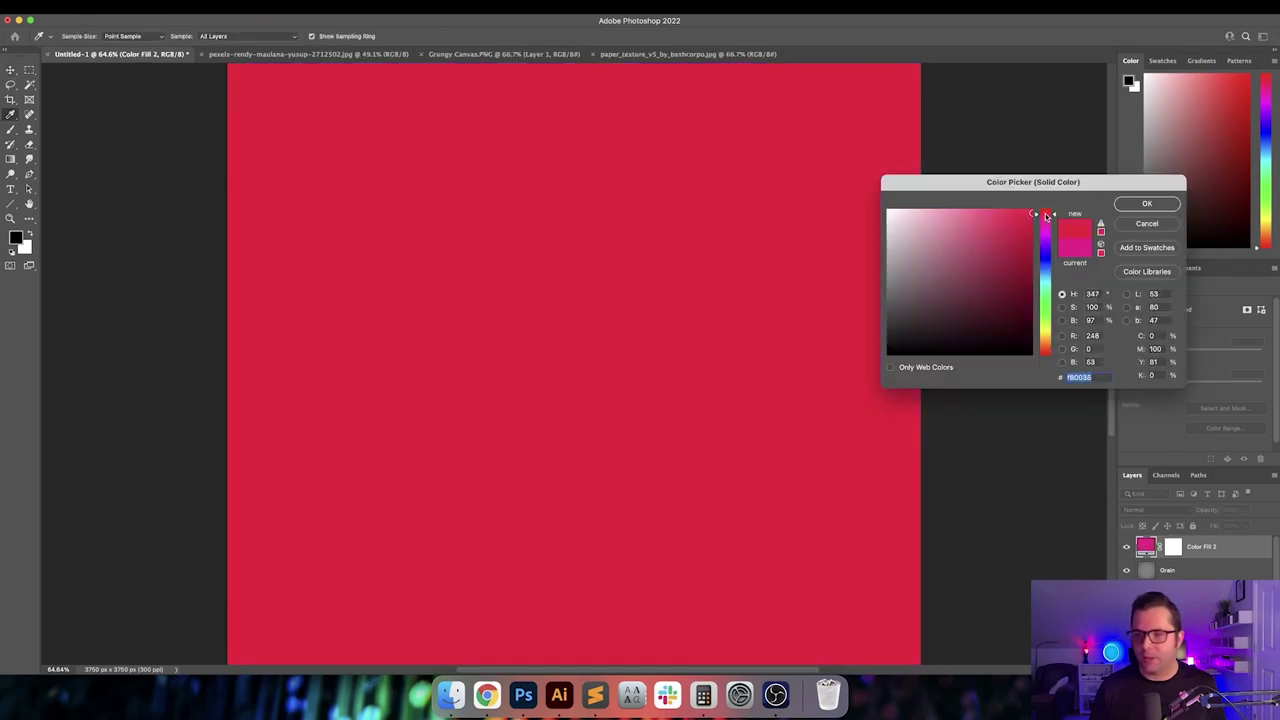
pyautogui.click(1147, 203)
# - Try out blend modes on the red fill layer, set it to Color, and delete the layer
pyautogui.click(1163, 510)
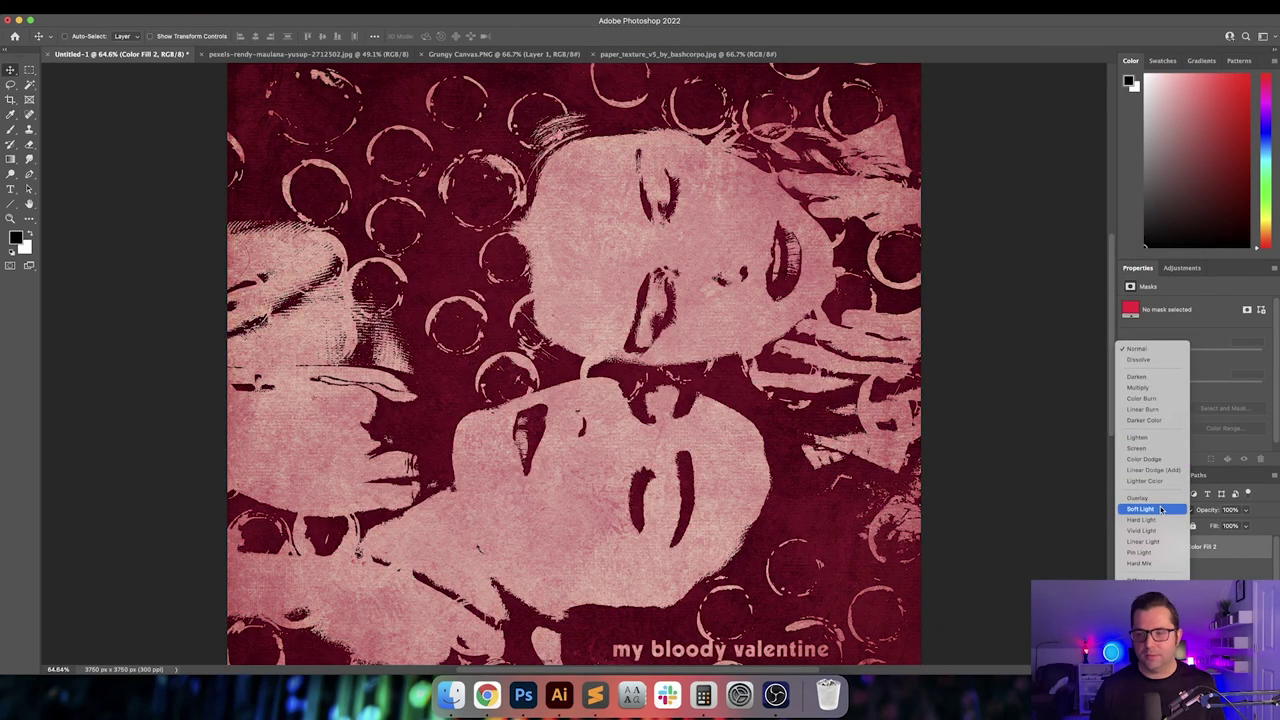
pyautogui.press('Down')
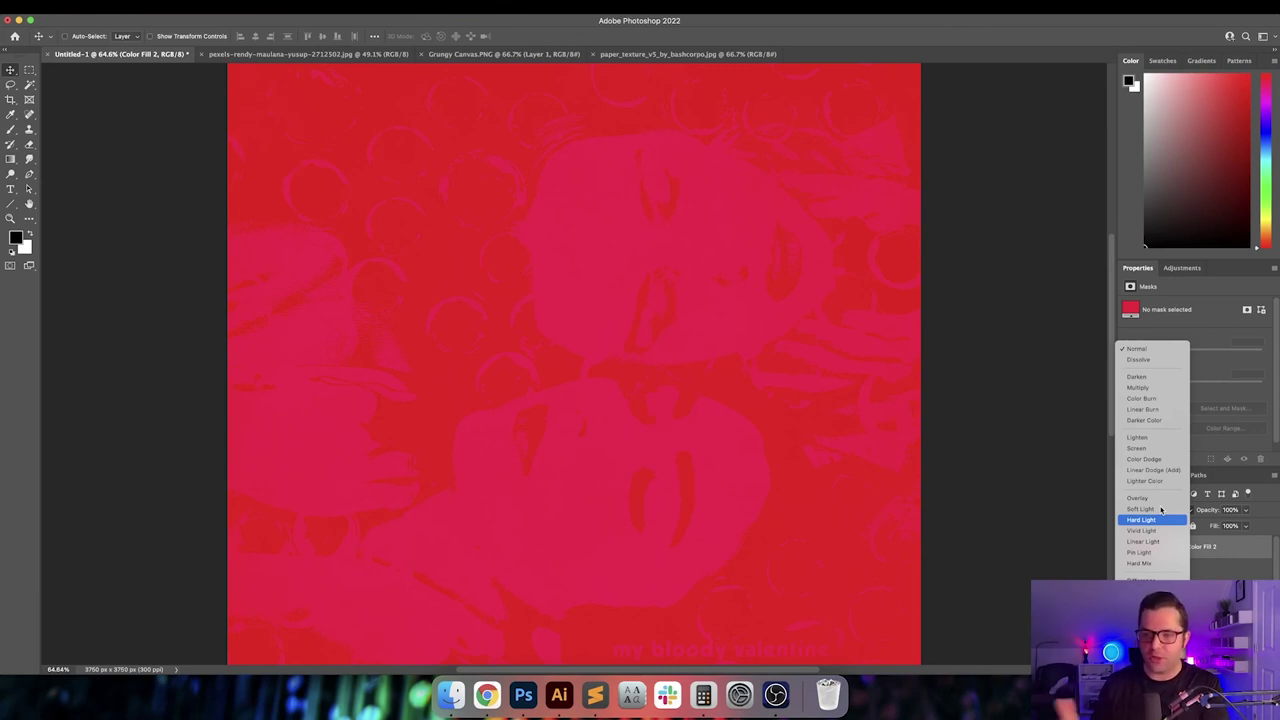
pyautogui.press('Down')
pyautogui.press('Down')
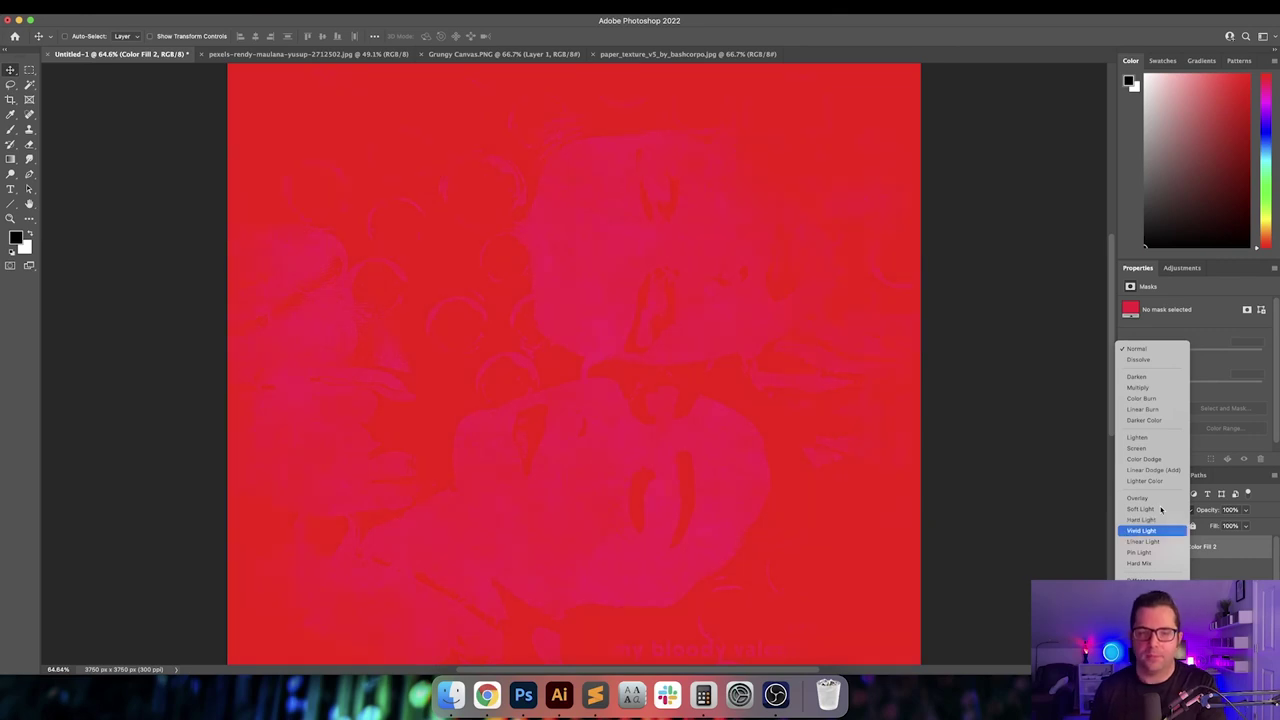
pyautogui.press('Down')
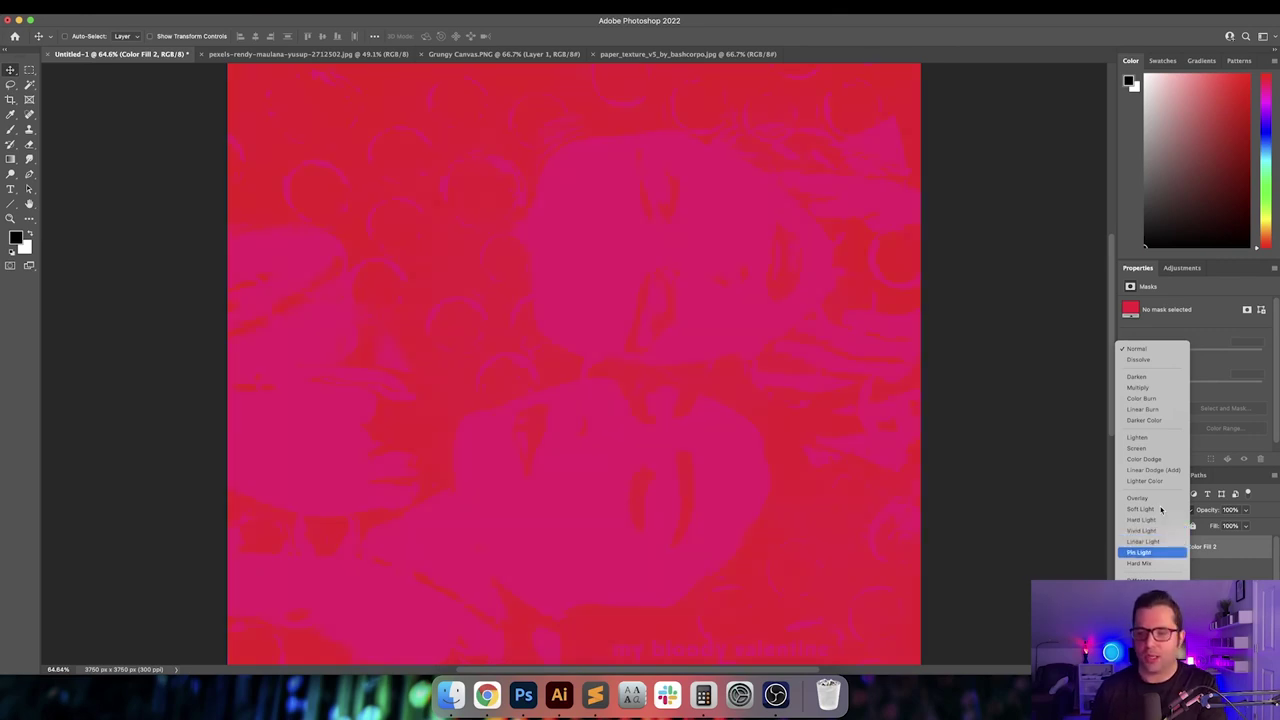
pyautogui.press('Down')
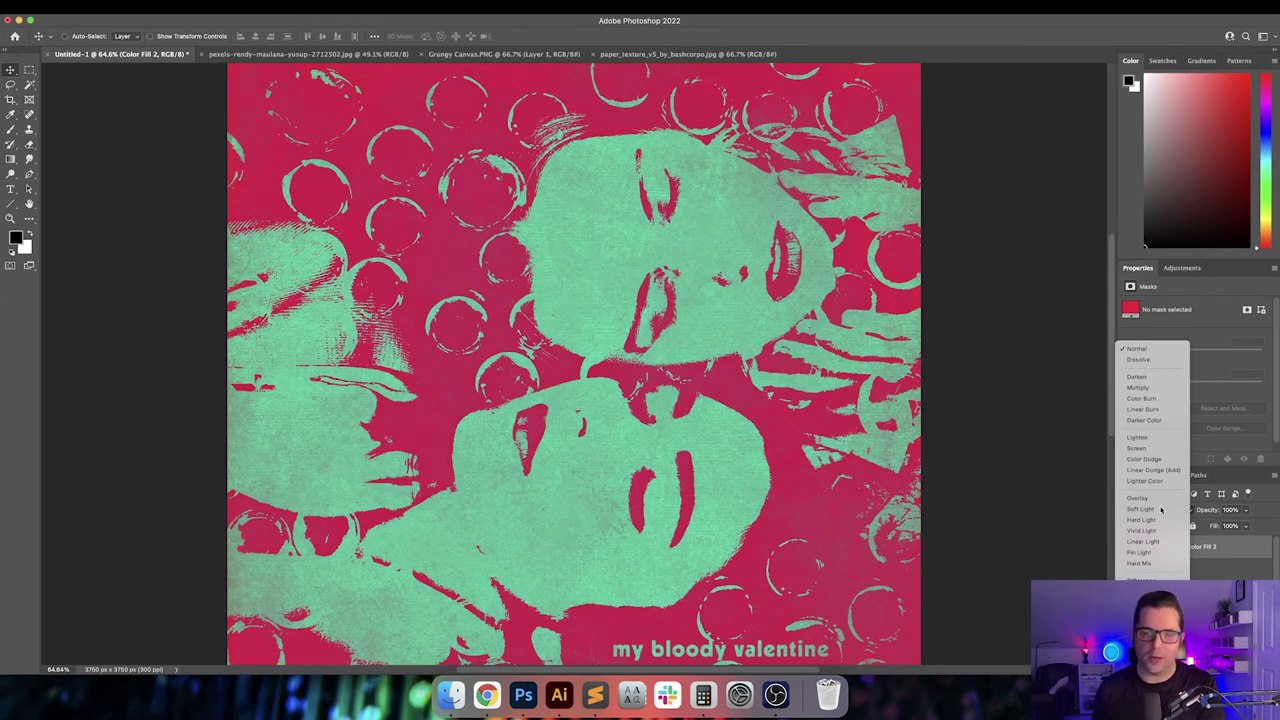
pyautogui.press('Down')
pyautogui.press('Down')
pyautogui.press('Up')
pyautogui.press('Down')
pyautogui.press('Down')
pyautogui.press('Down')
pyautogui.press('Down')
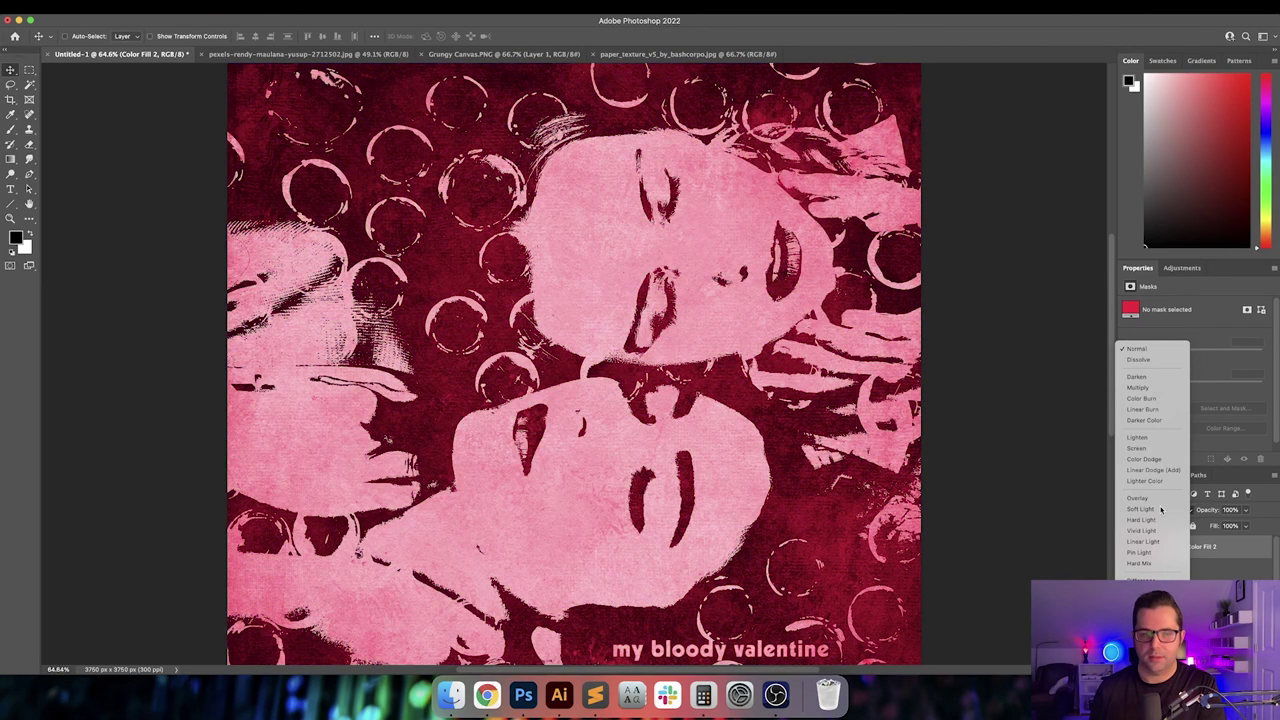
pyautogui.press('Return')
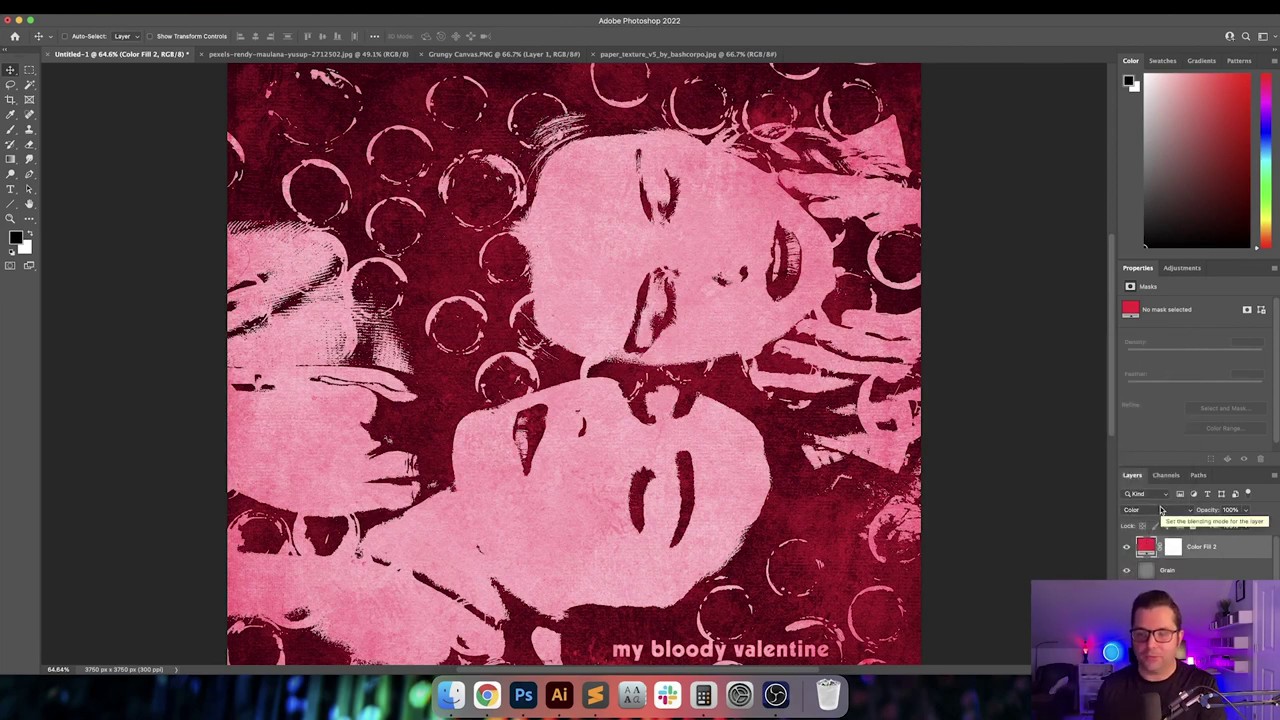
pyautogui.press('Delete')
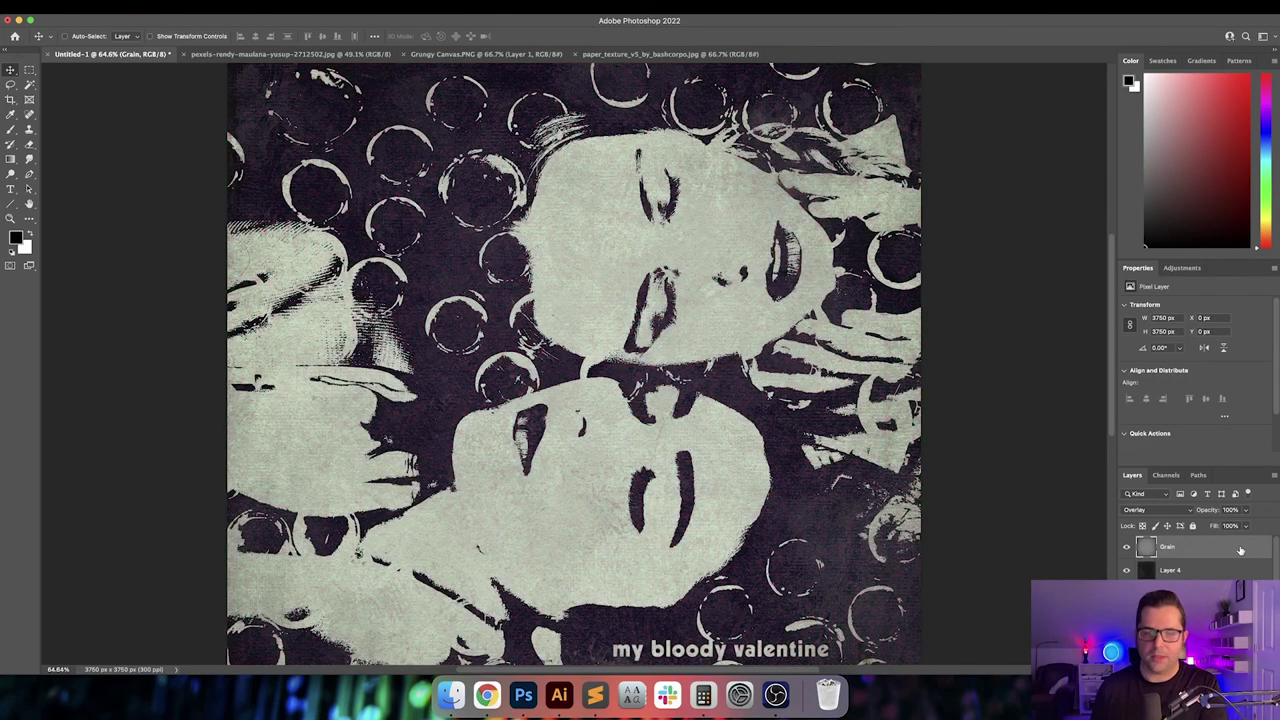